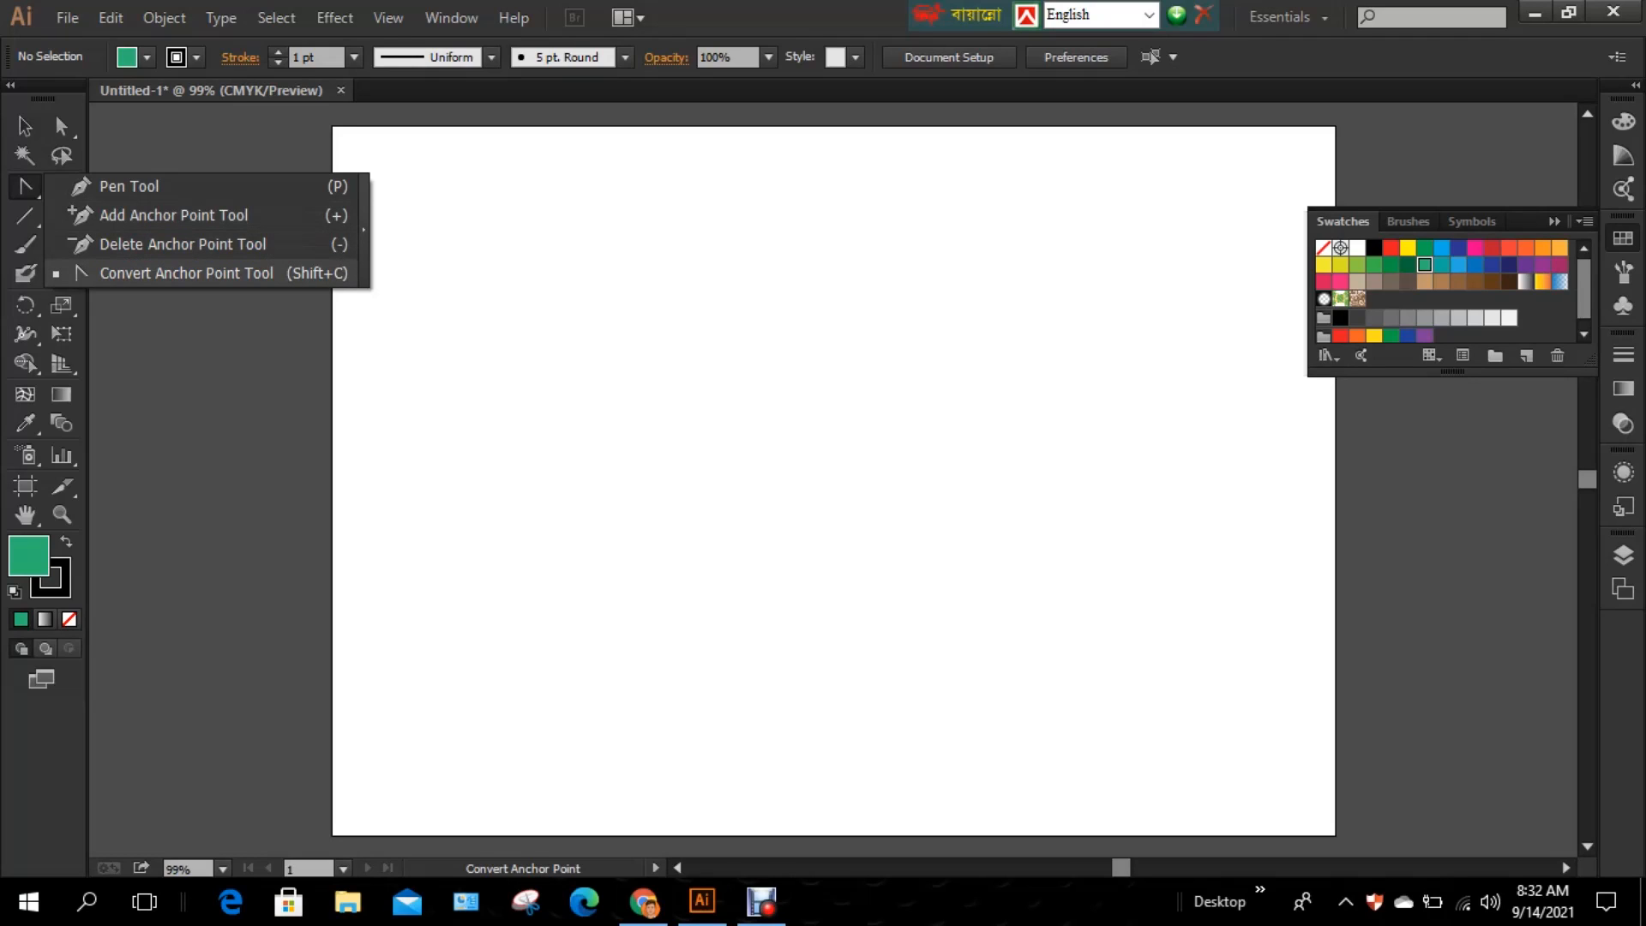
click(186, 273)
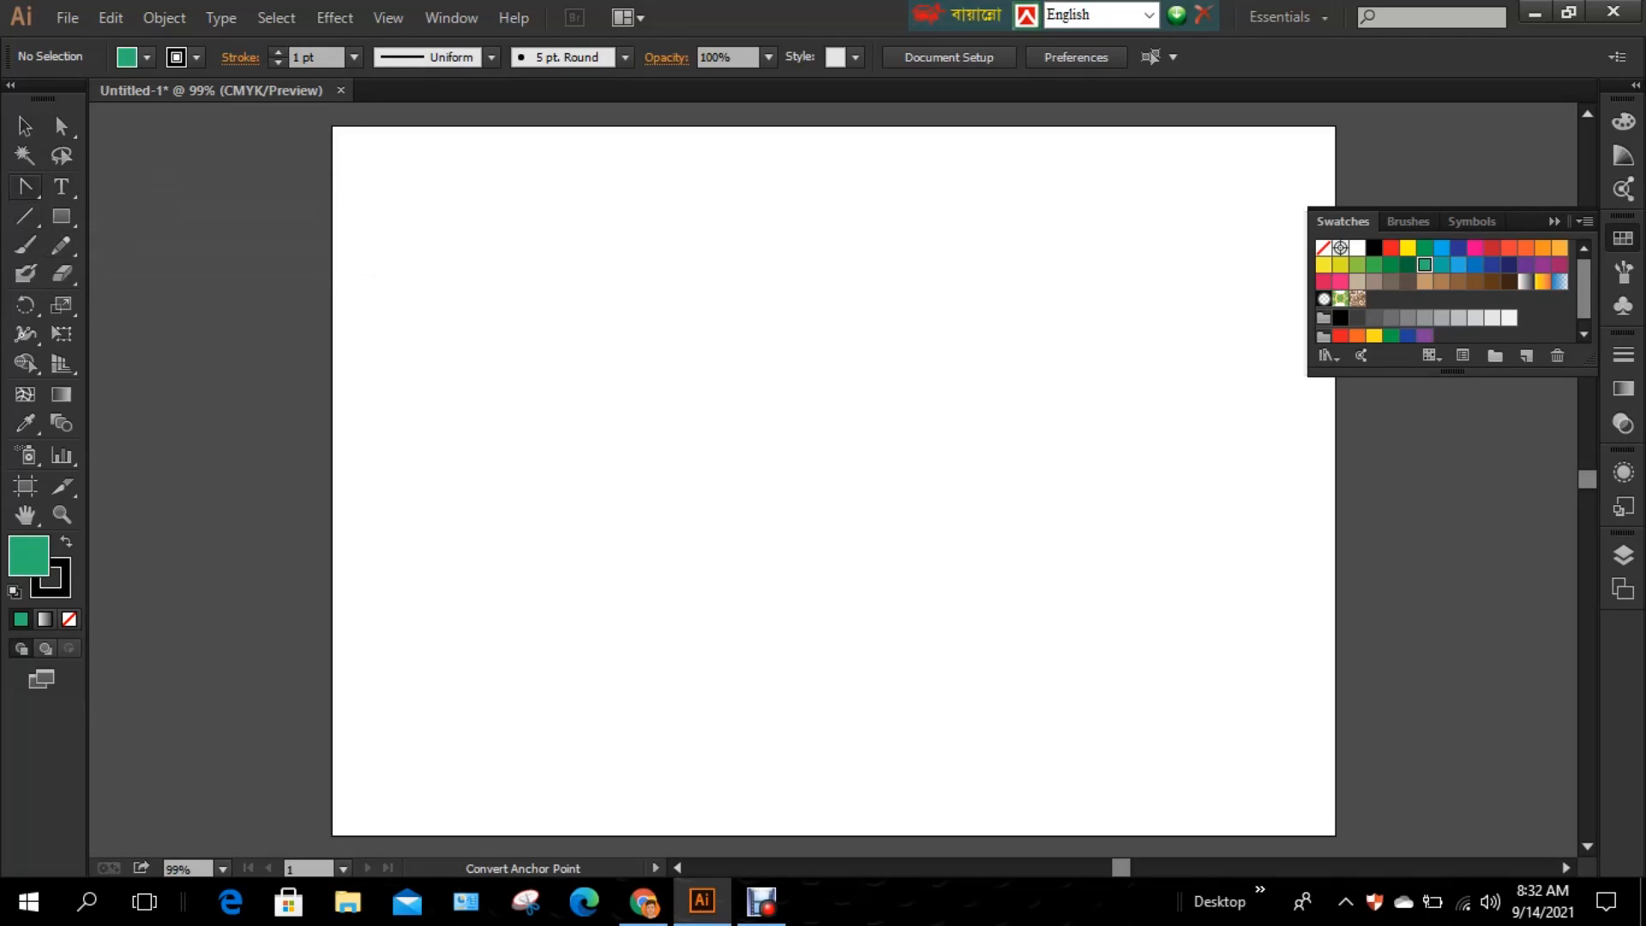
click(25, 186)
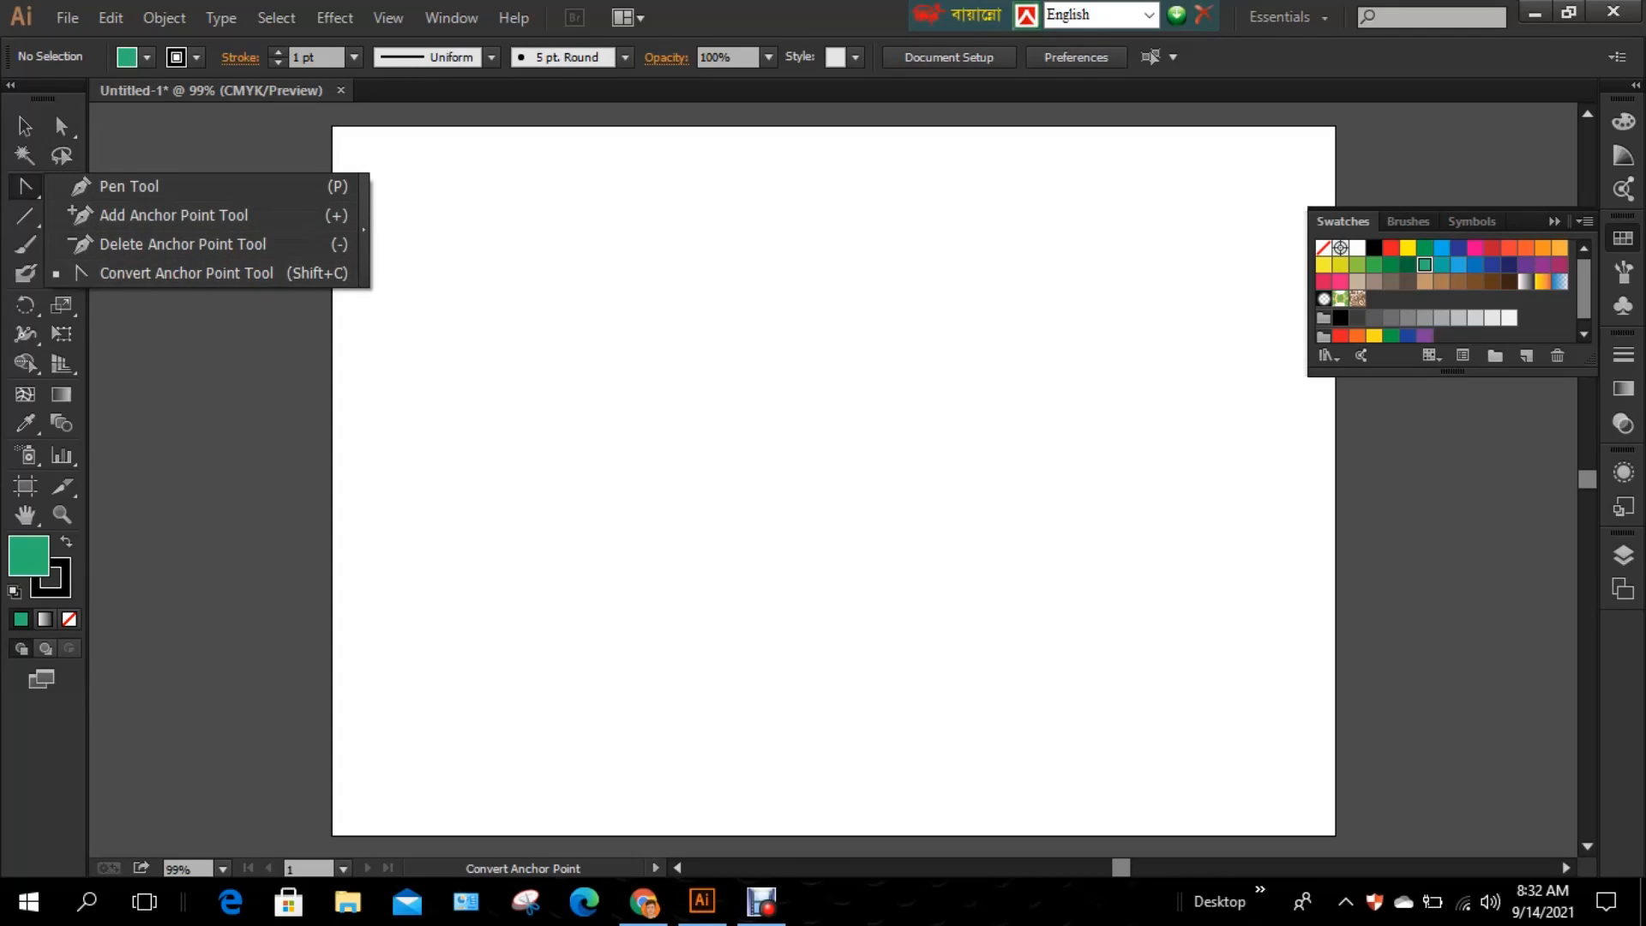
click(183, 245)
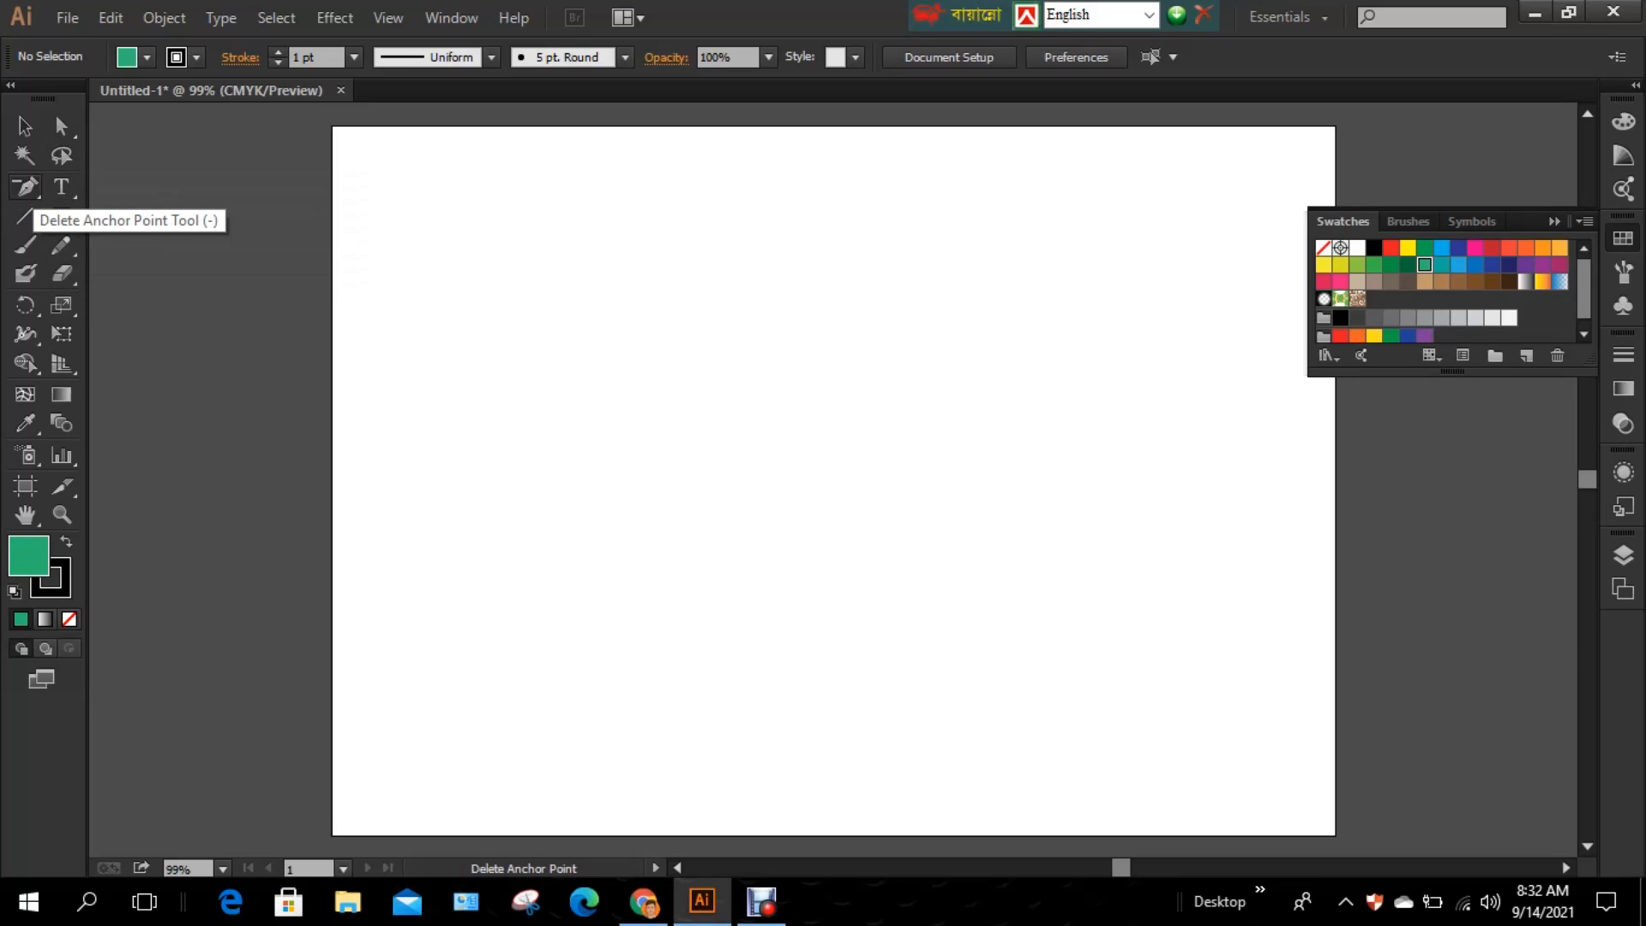
click(24, 126)
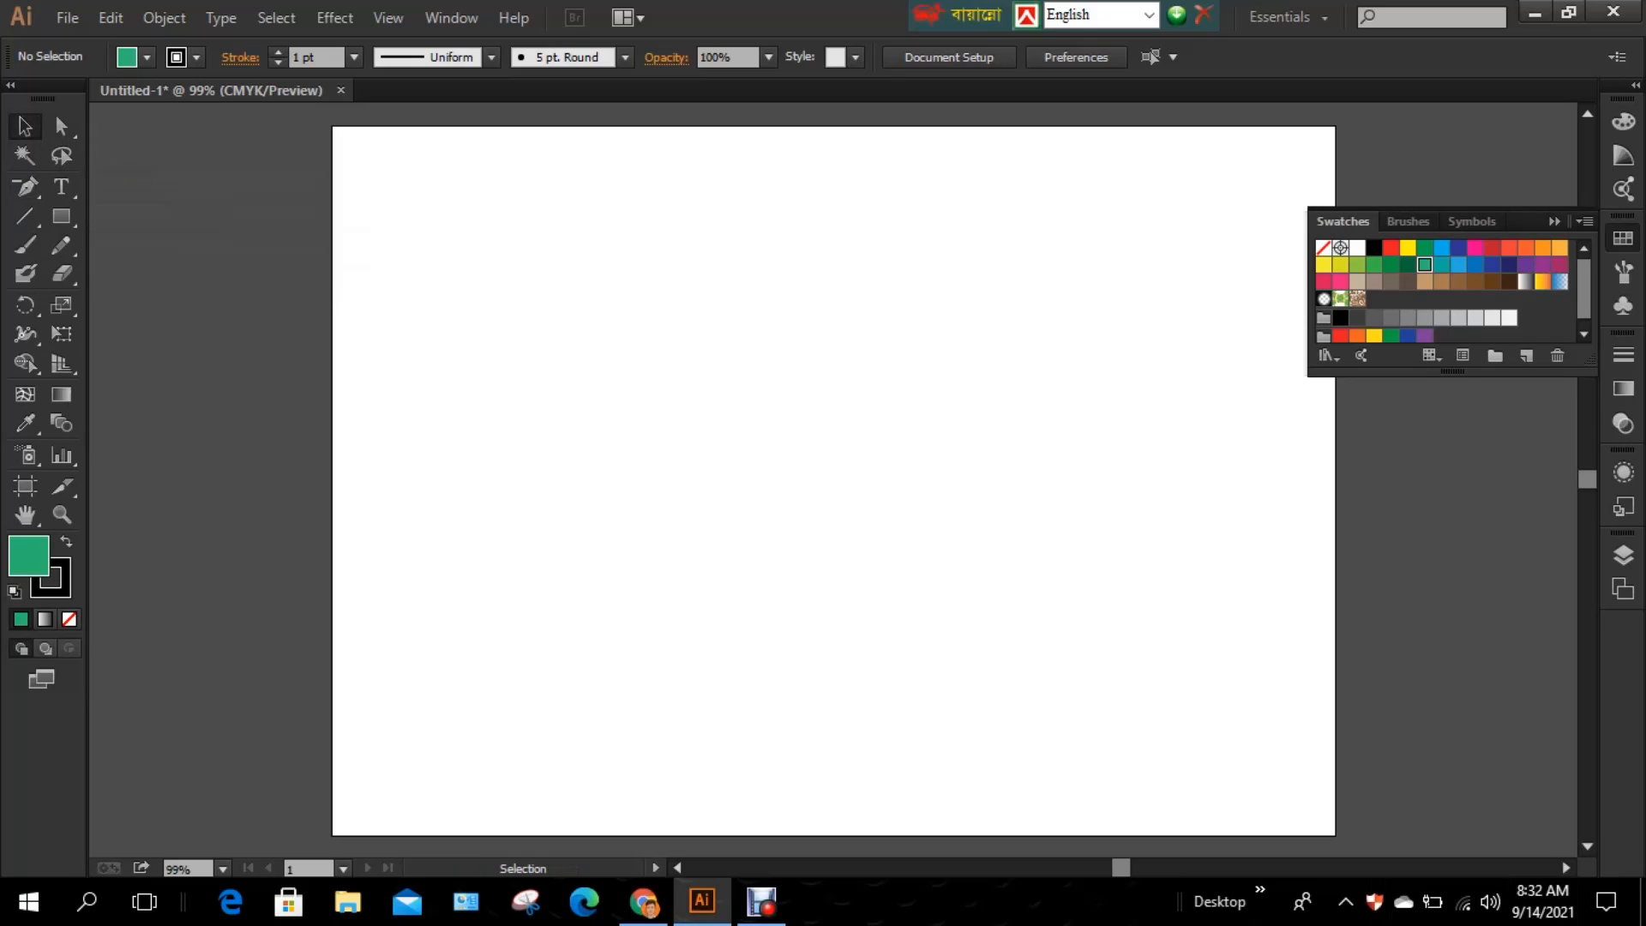
Step: Draw a green rectangle with a 1 pt black stroke and move it to the centre of the artboard
click(61, 216)
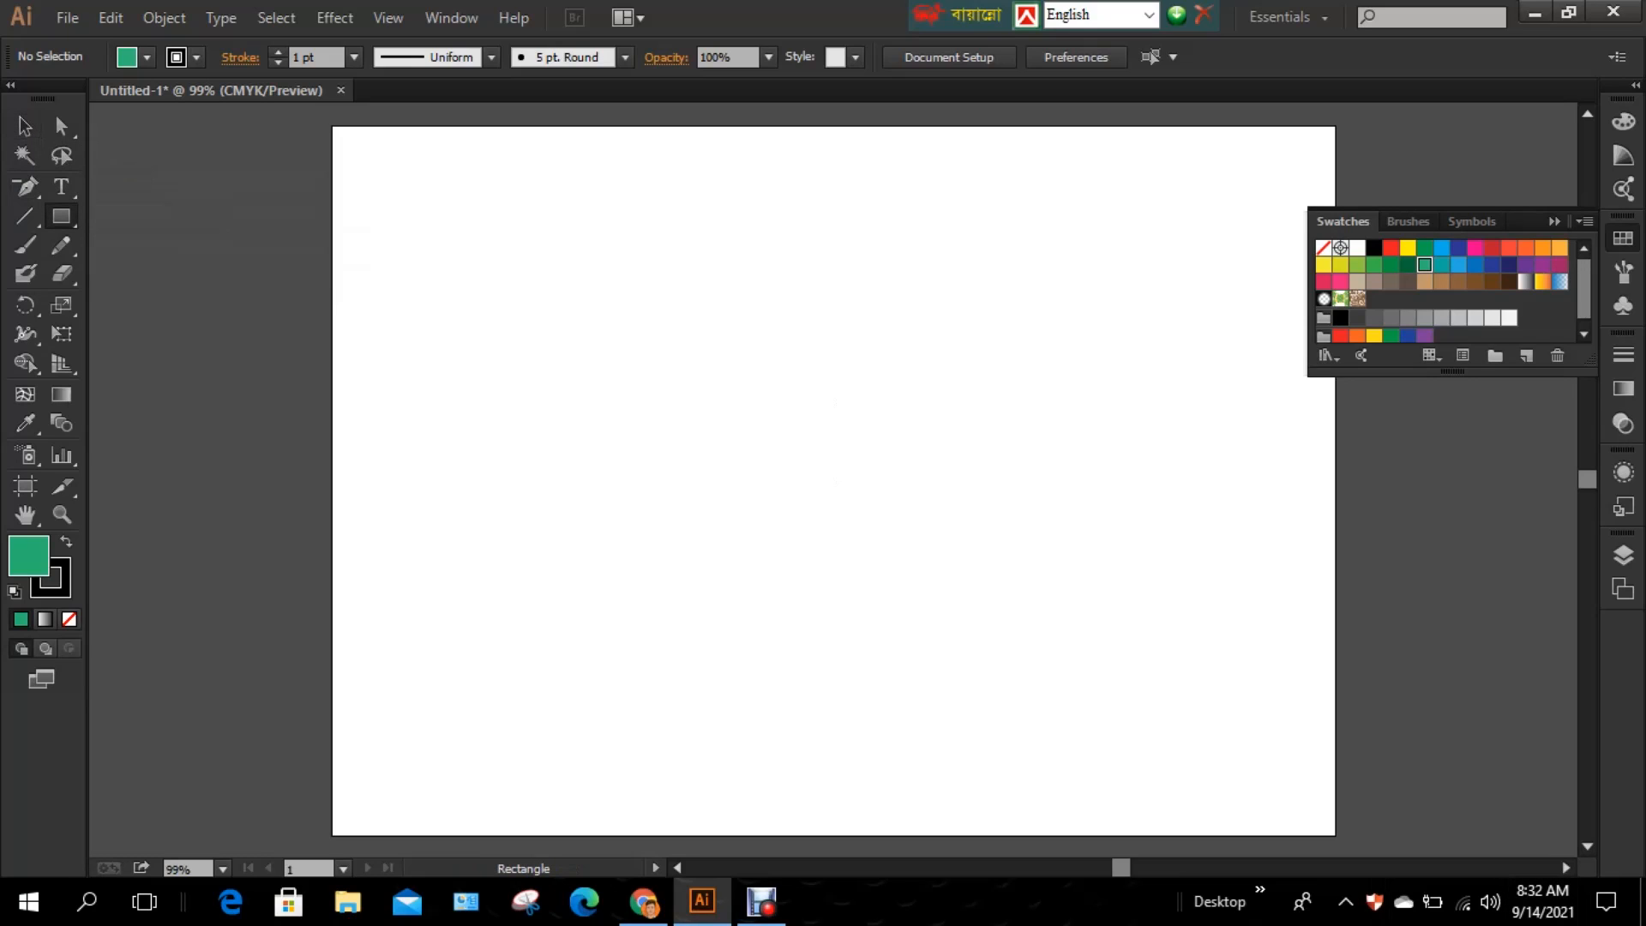
drag(712, 358, 1125, 642)
key(v)
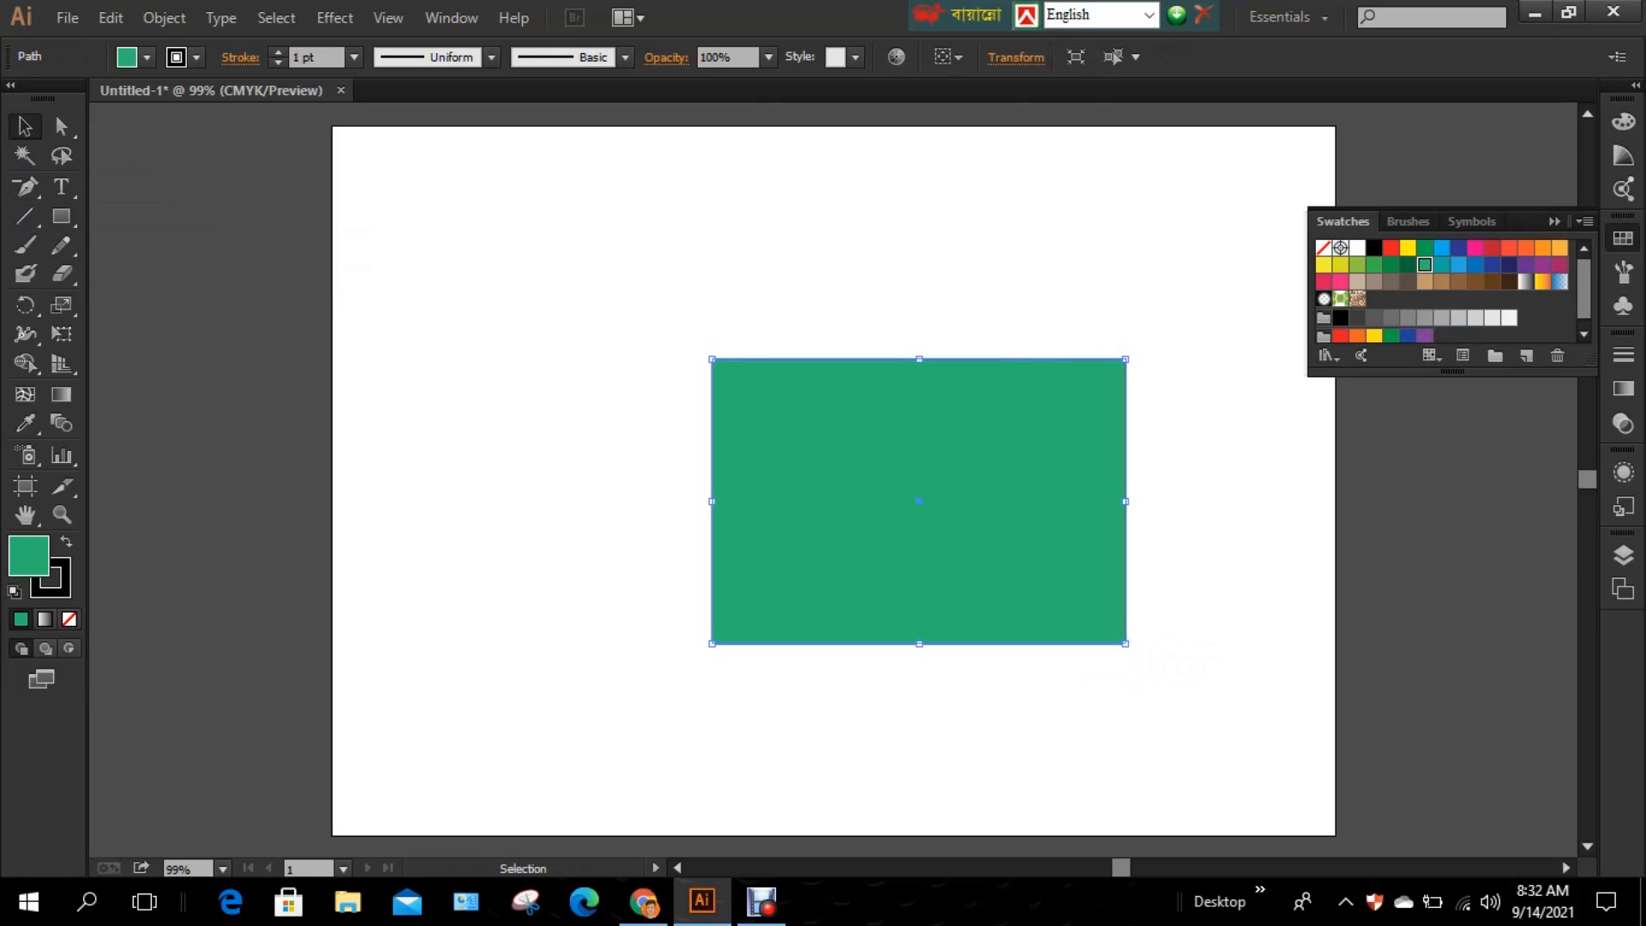
drag(923, 502, 837, 502)
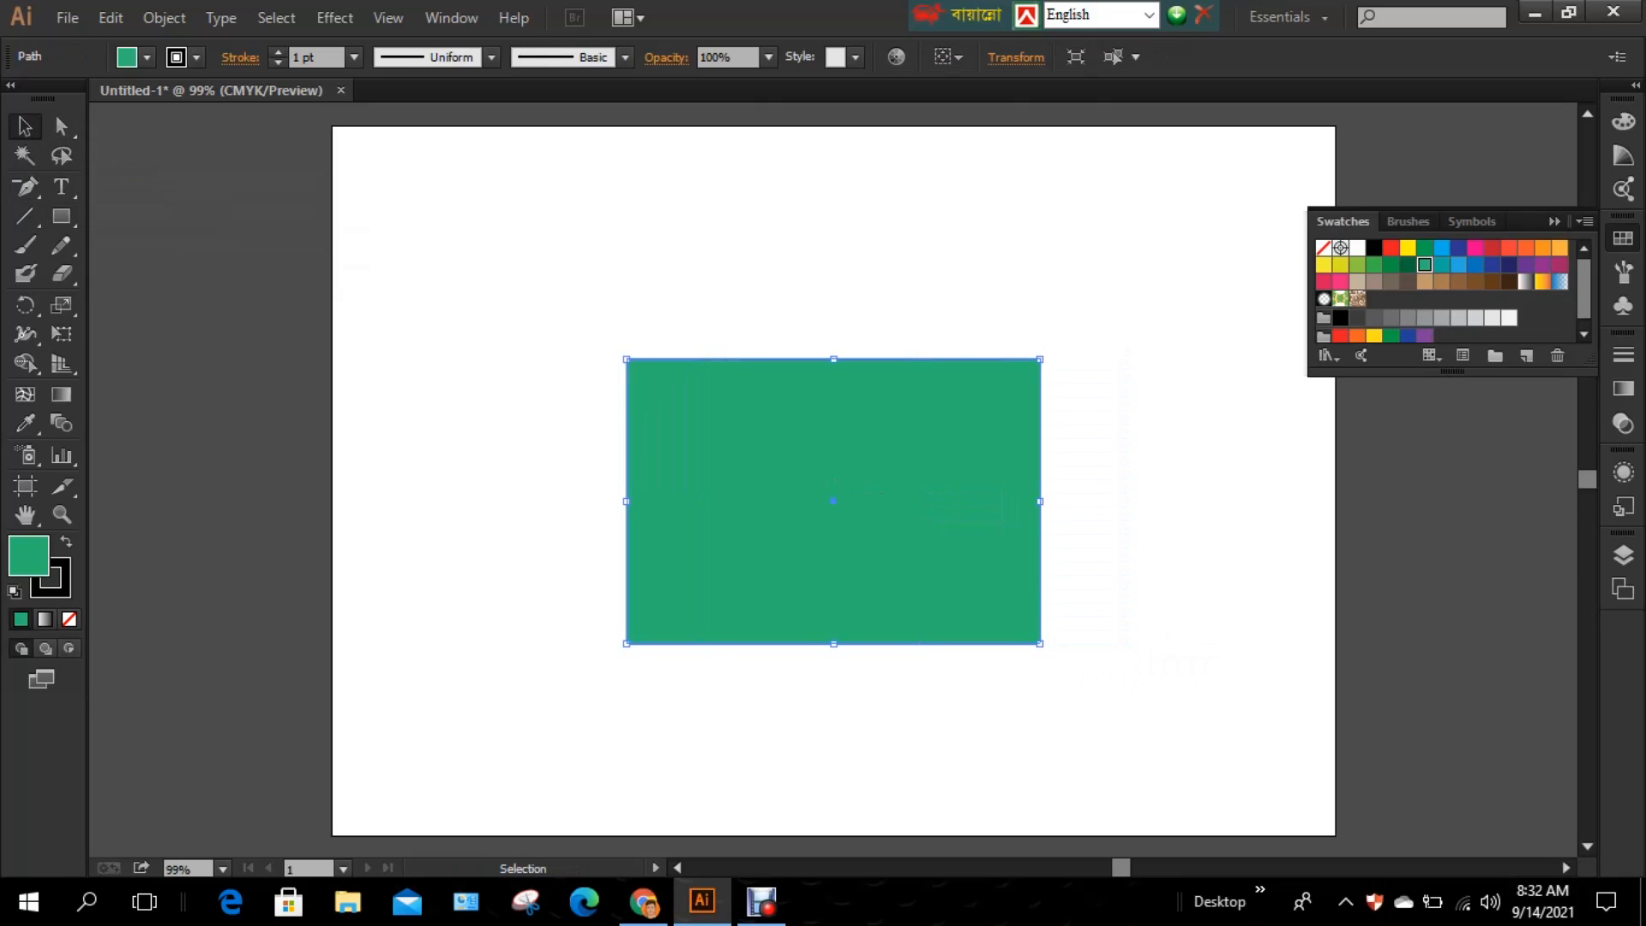
key(ctrl+shift+a)
Step: Add two anchor points on the rectangle's top edge and one on its left edge with the Add Anchor Point tool
drag(26, 186, 103, 216)
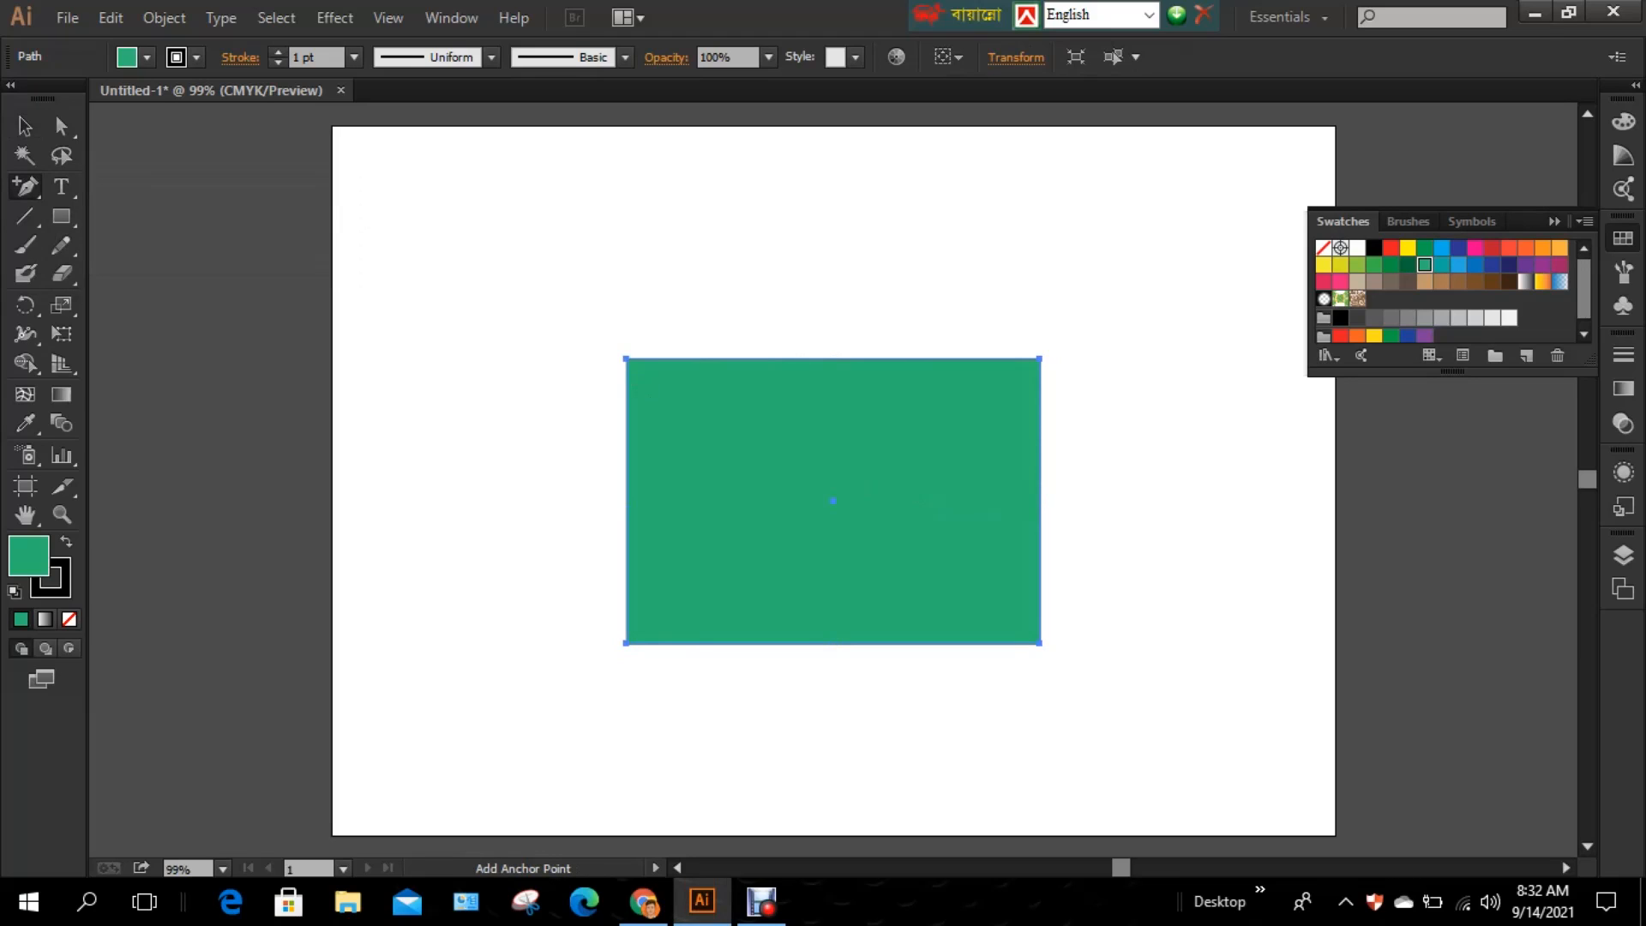
click(719, 358)
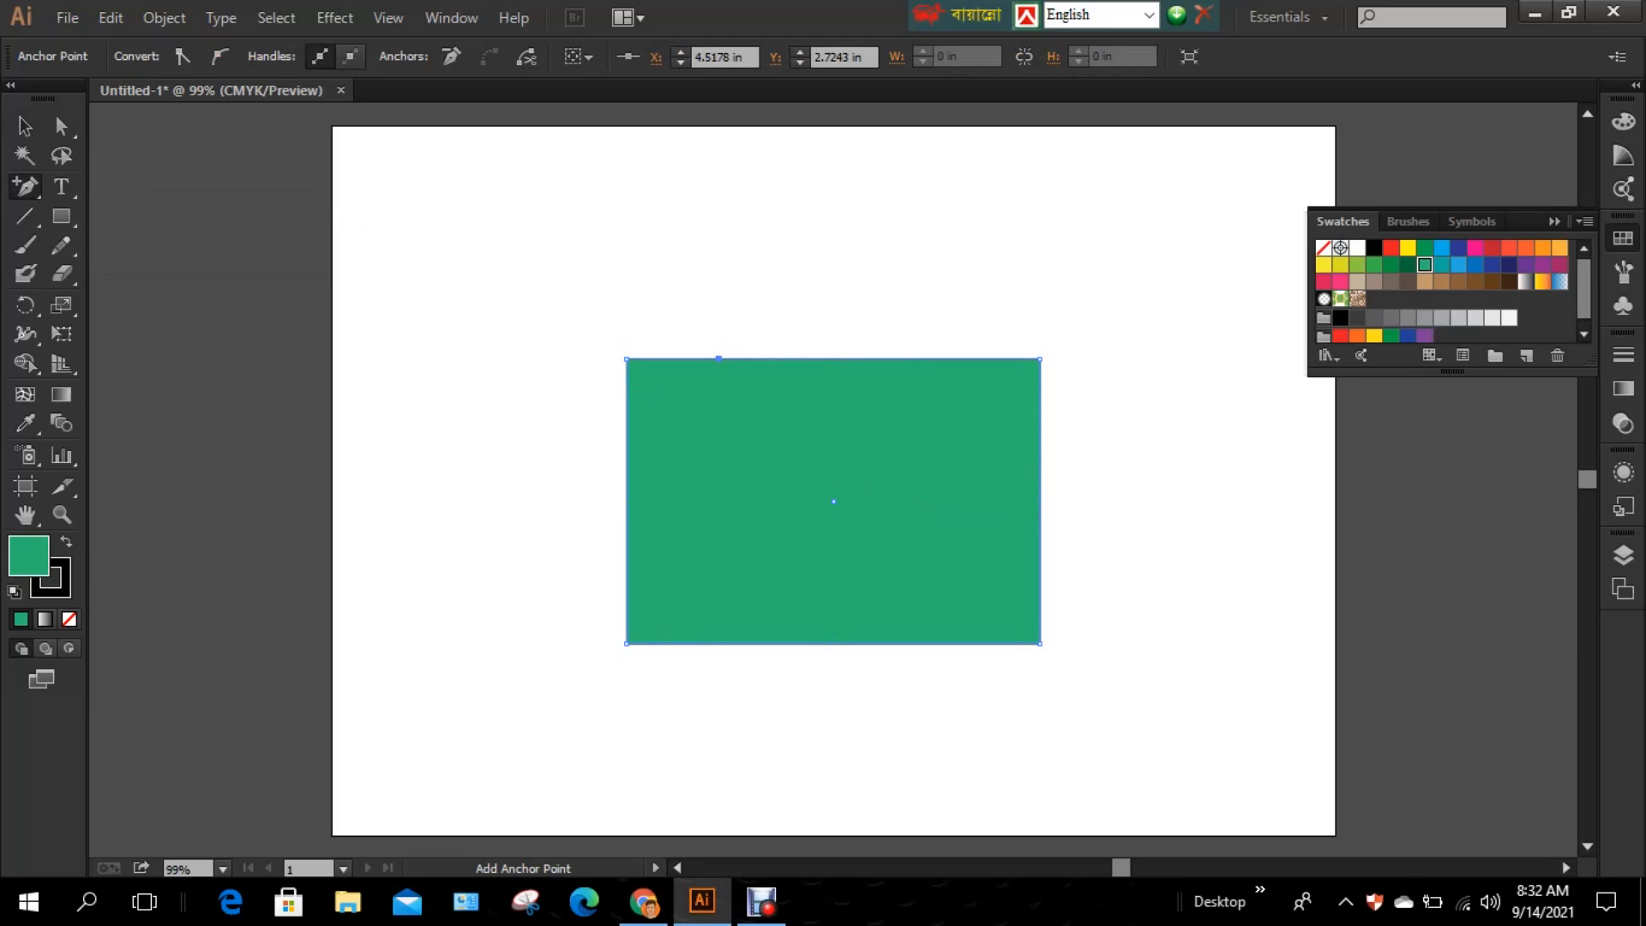
click(952, 358)
click(626, 527)
key(v)
drag(606, 320, 976, 538)
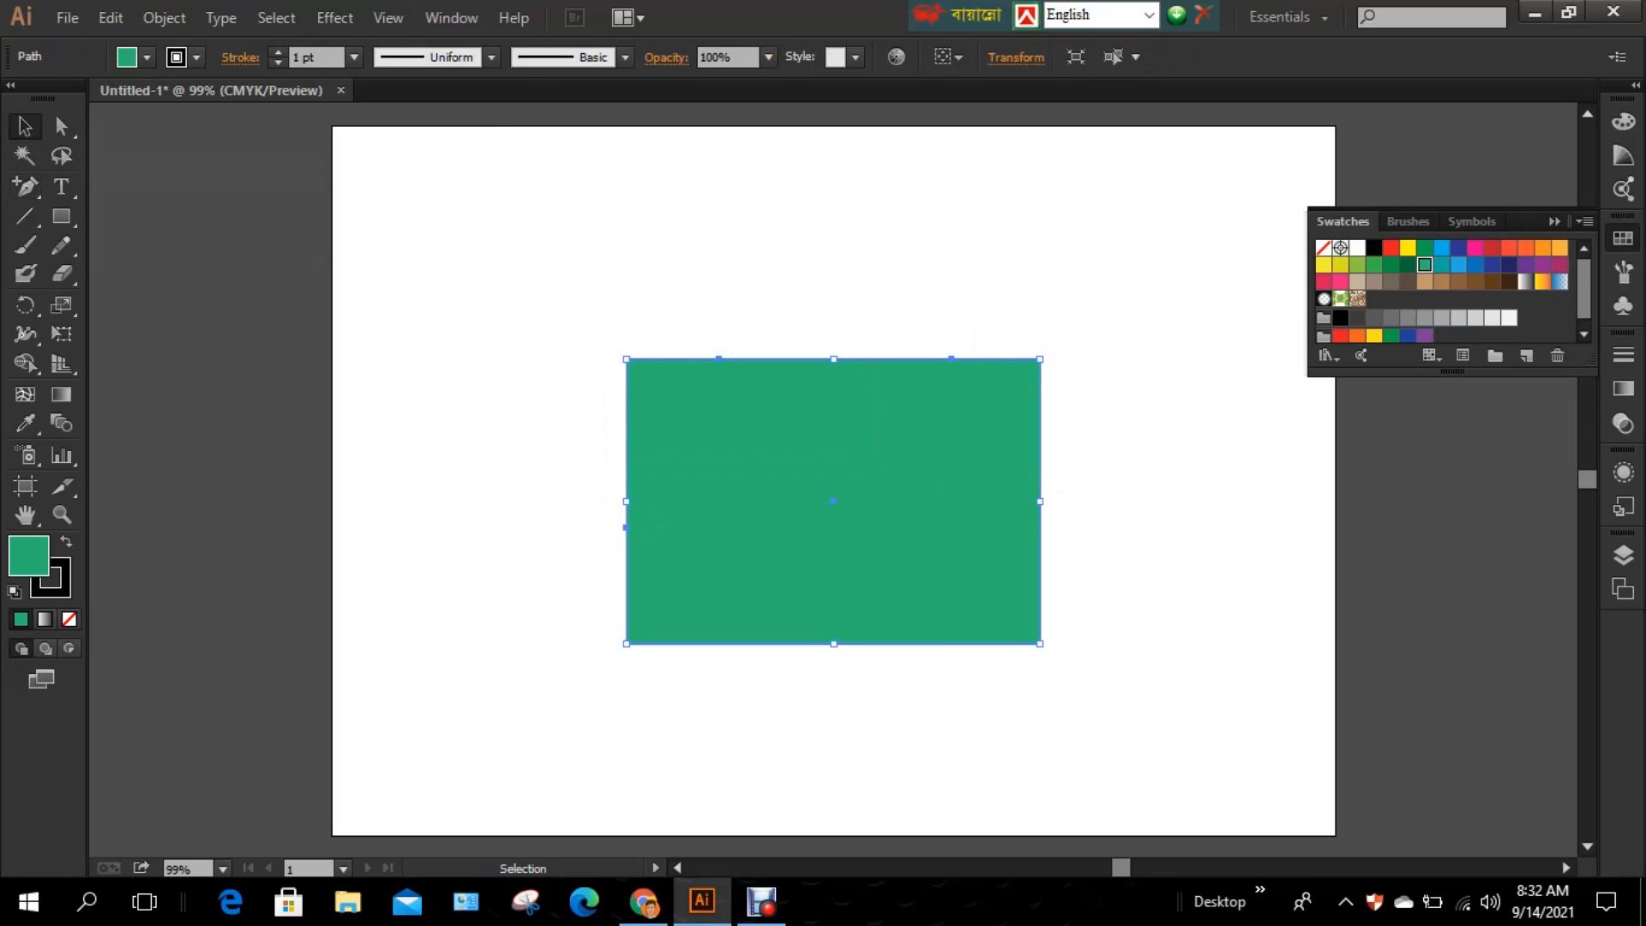
Step: Move the two added top-edge anchor points down to about Y 2.98 in and Y 2.94 in with Direct Selection
click(62, 127)
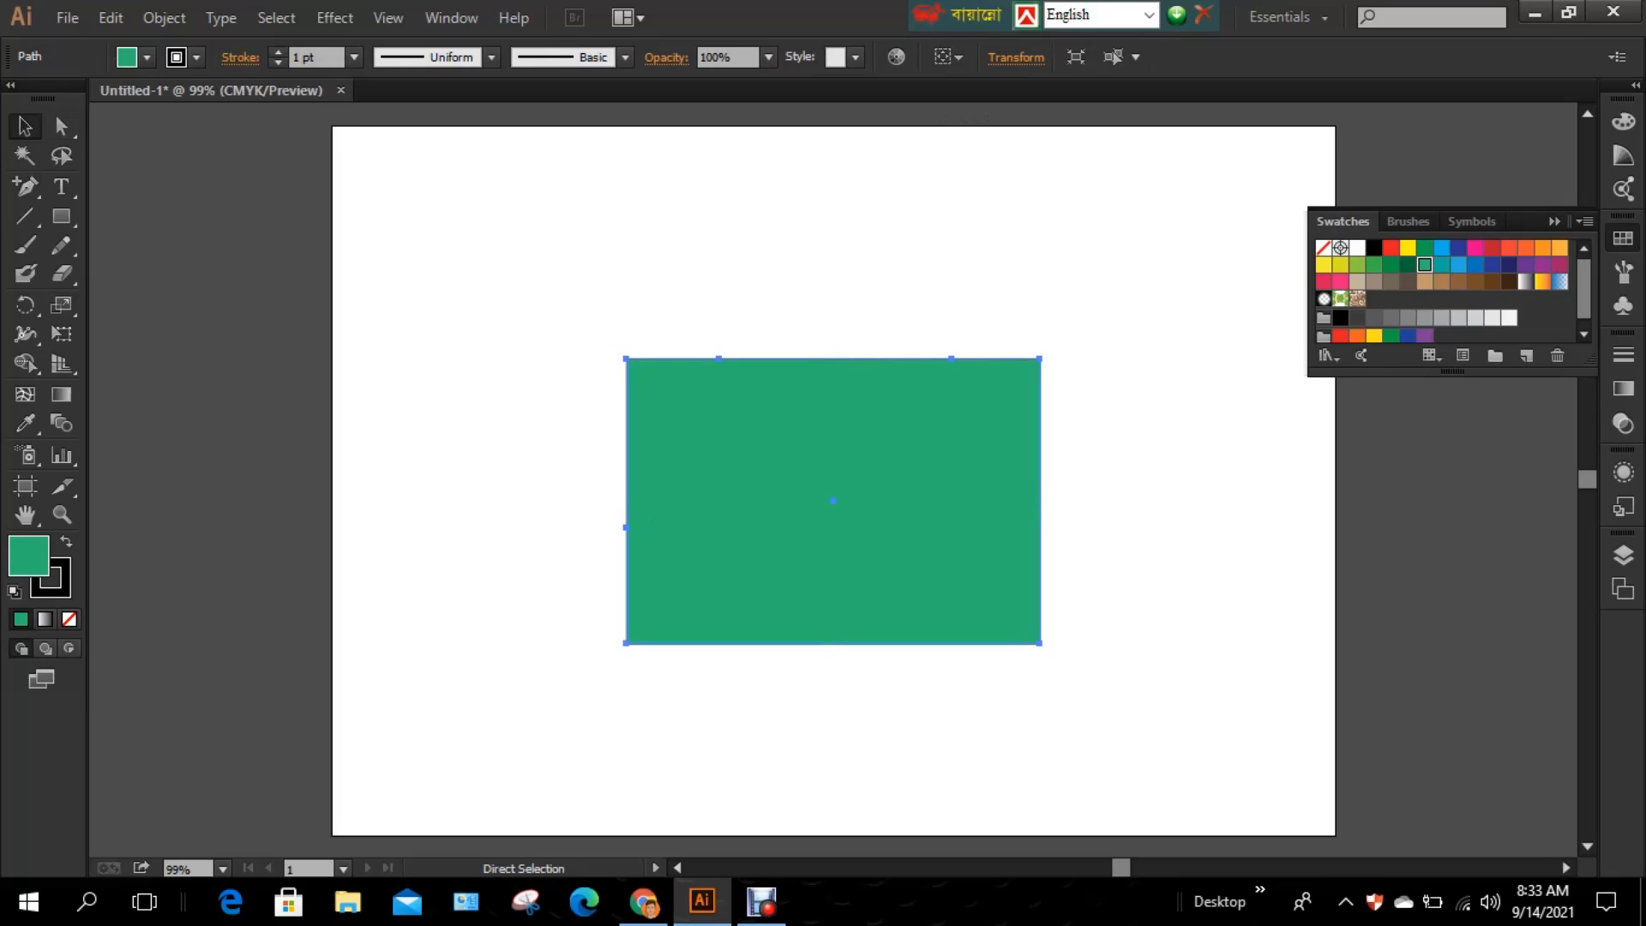
key(ctrl+plus)
key(ctrl+plus)
key(ctrl+plus)
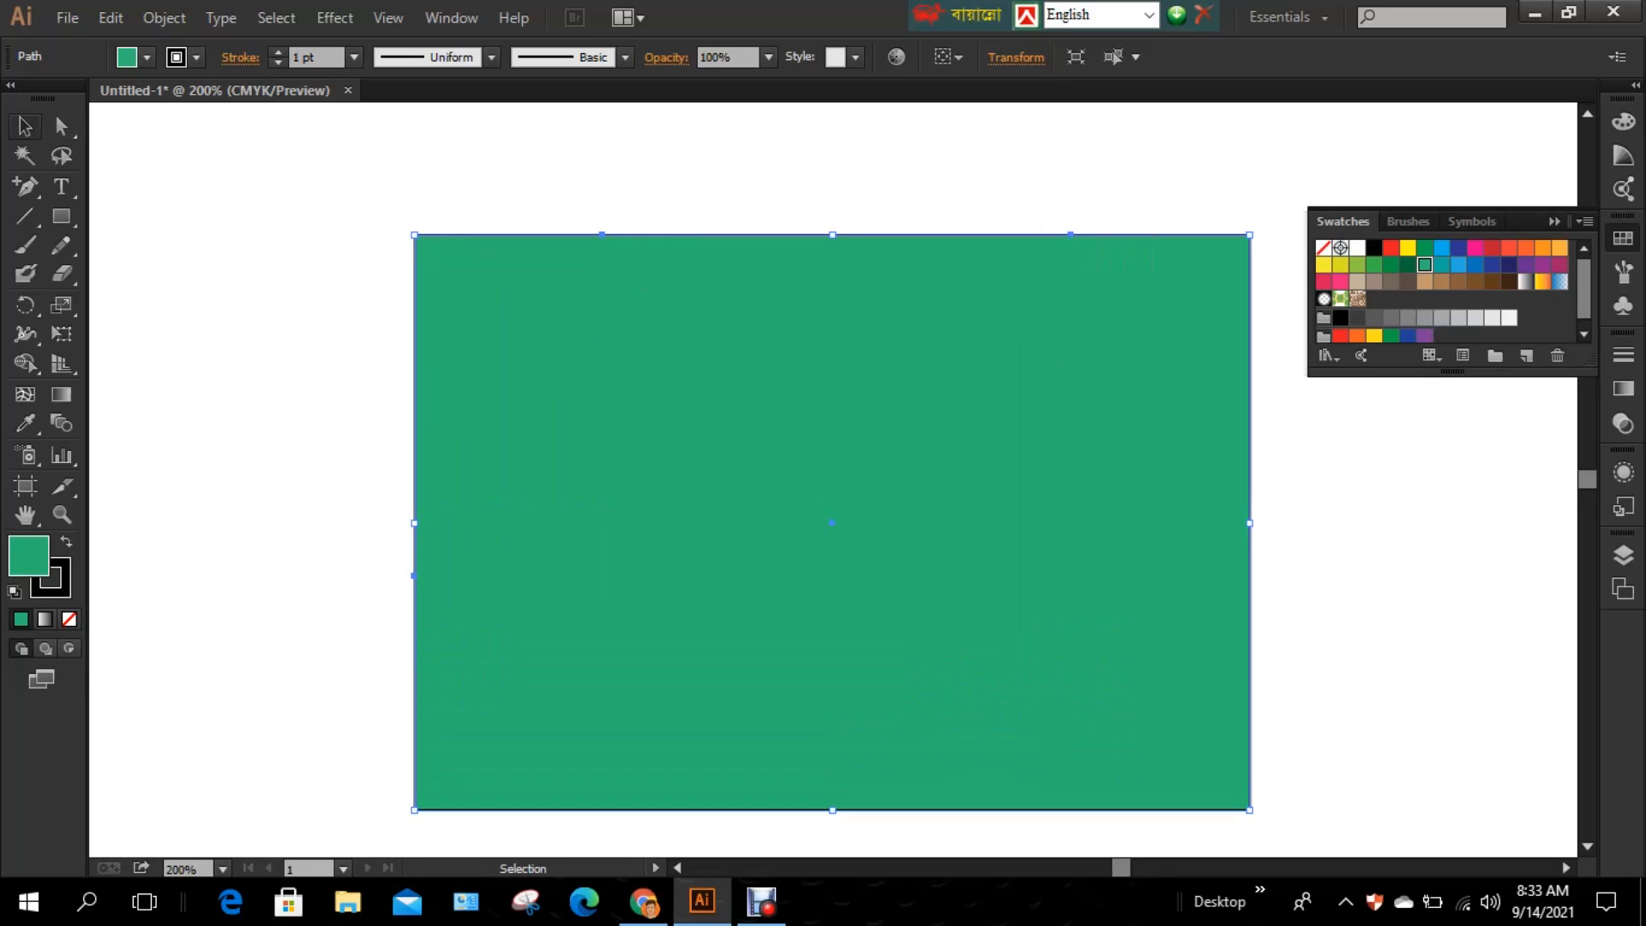
click(61, 126)
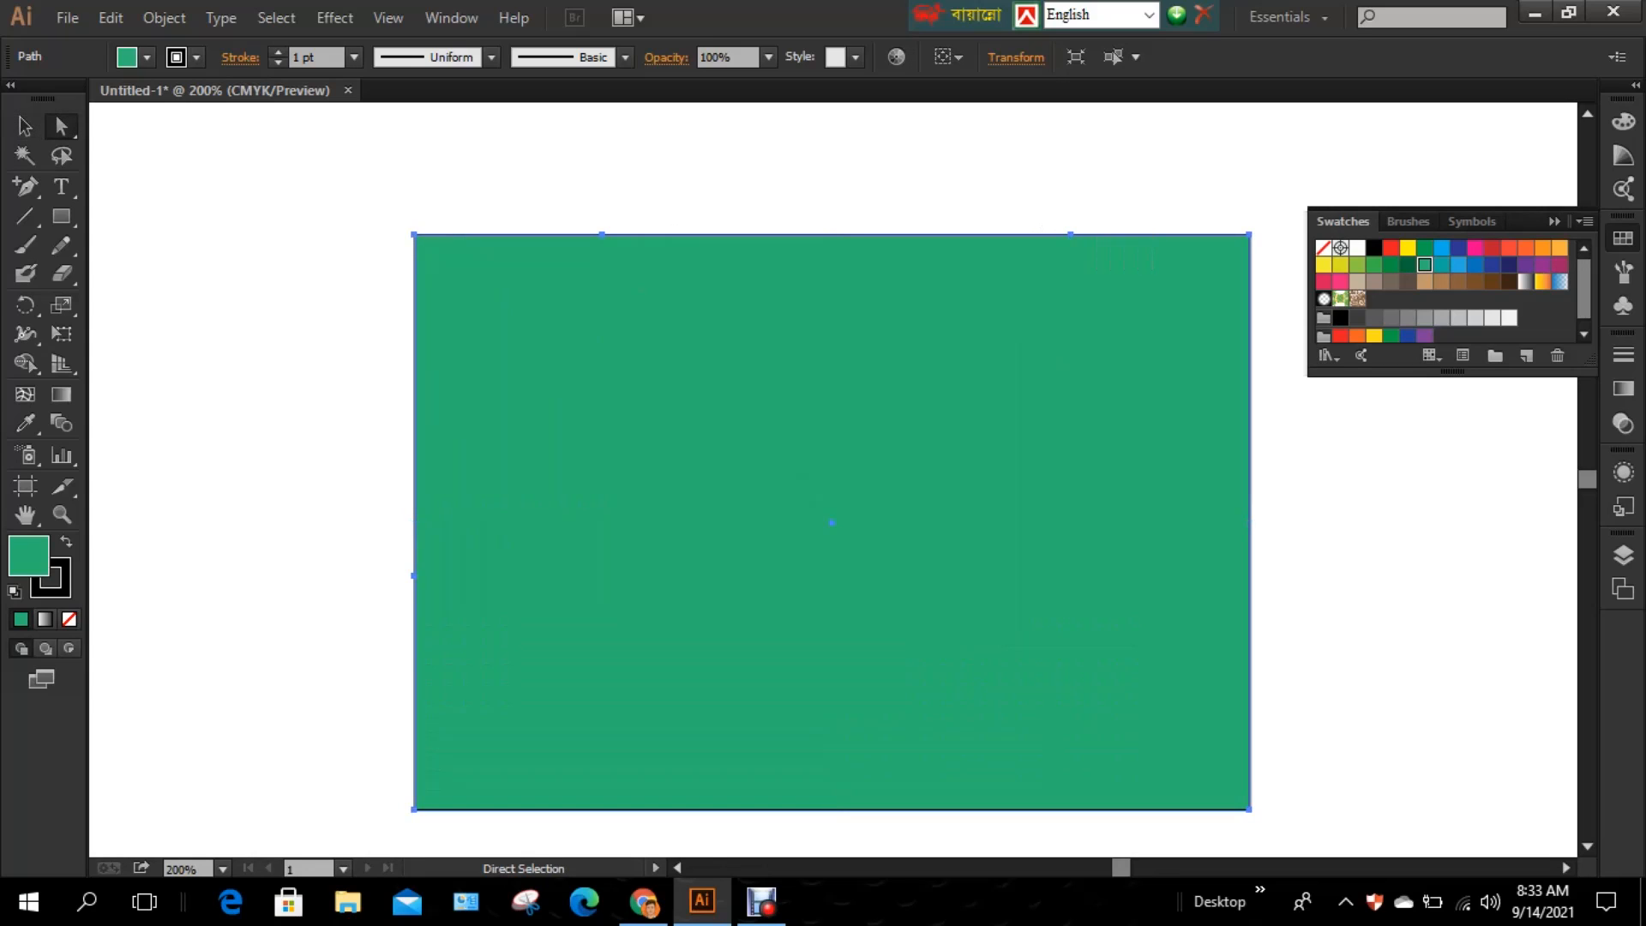
drag(360, 200, 471, 286)
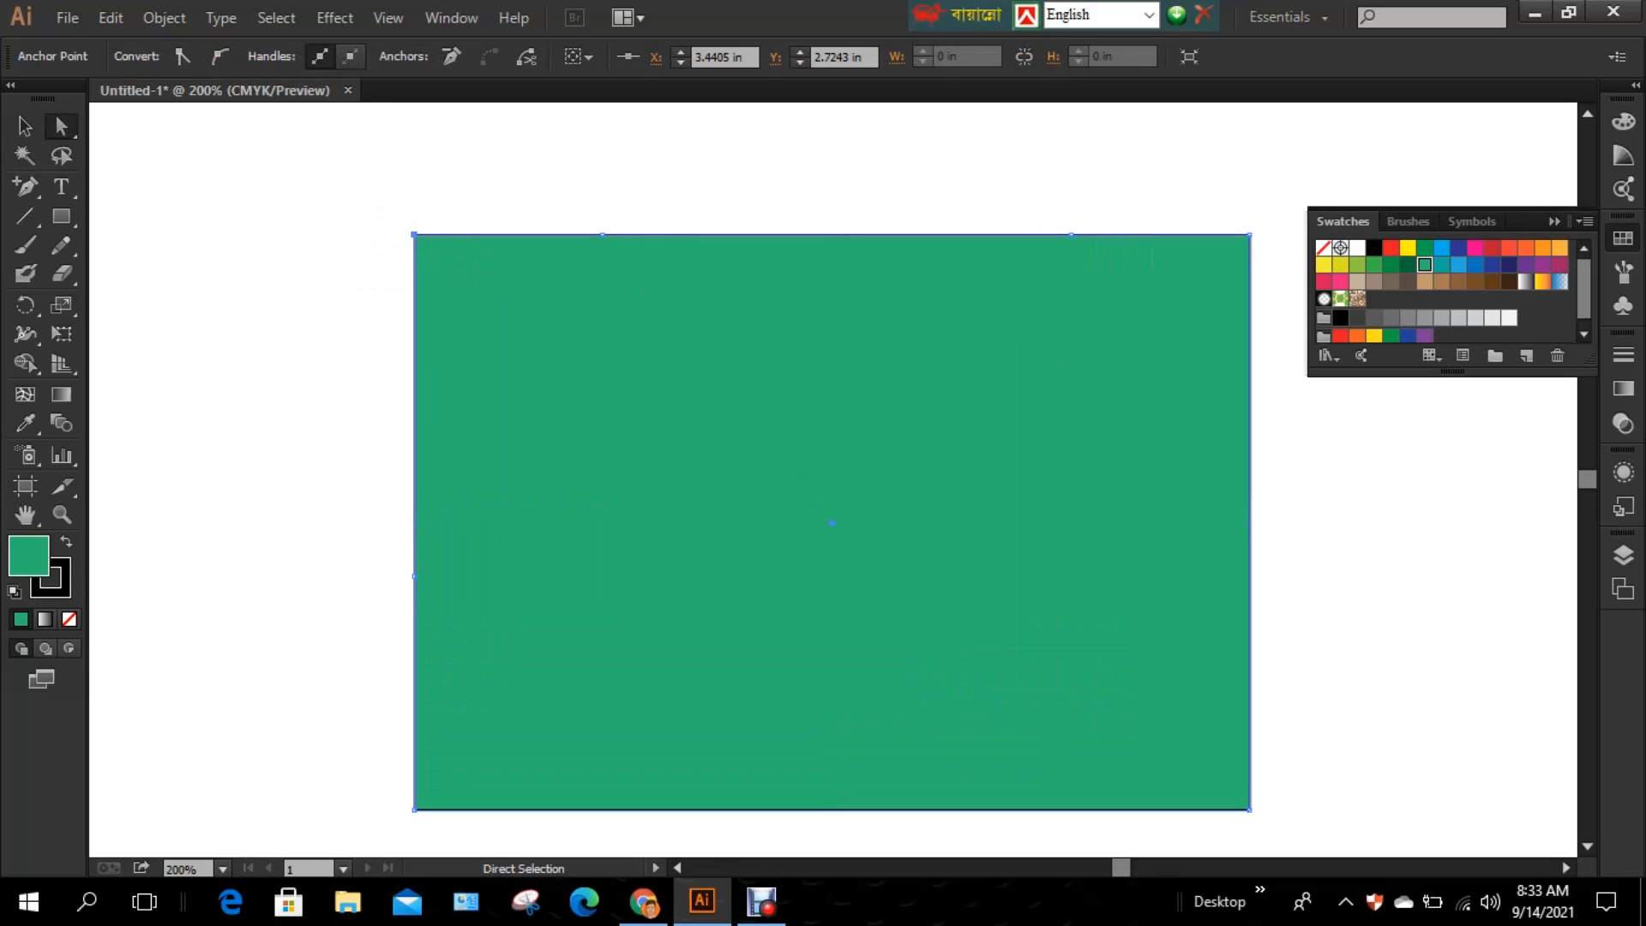
drag(603, 234, 600, 279)
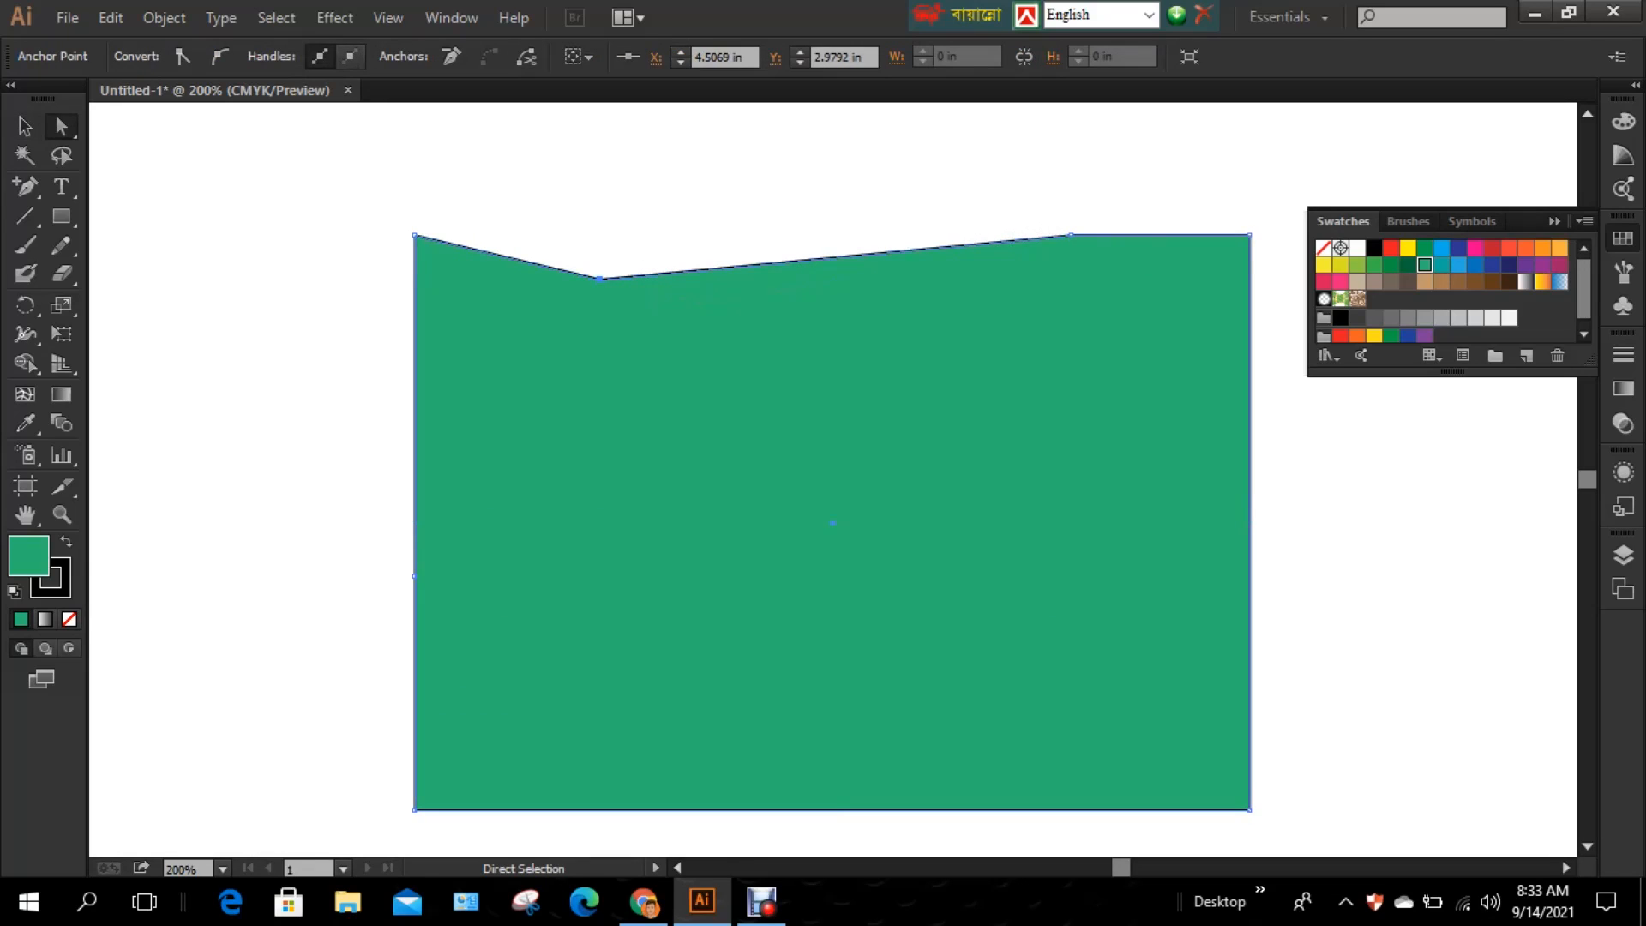
drag(1071, 234, 1065, 272)
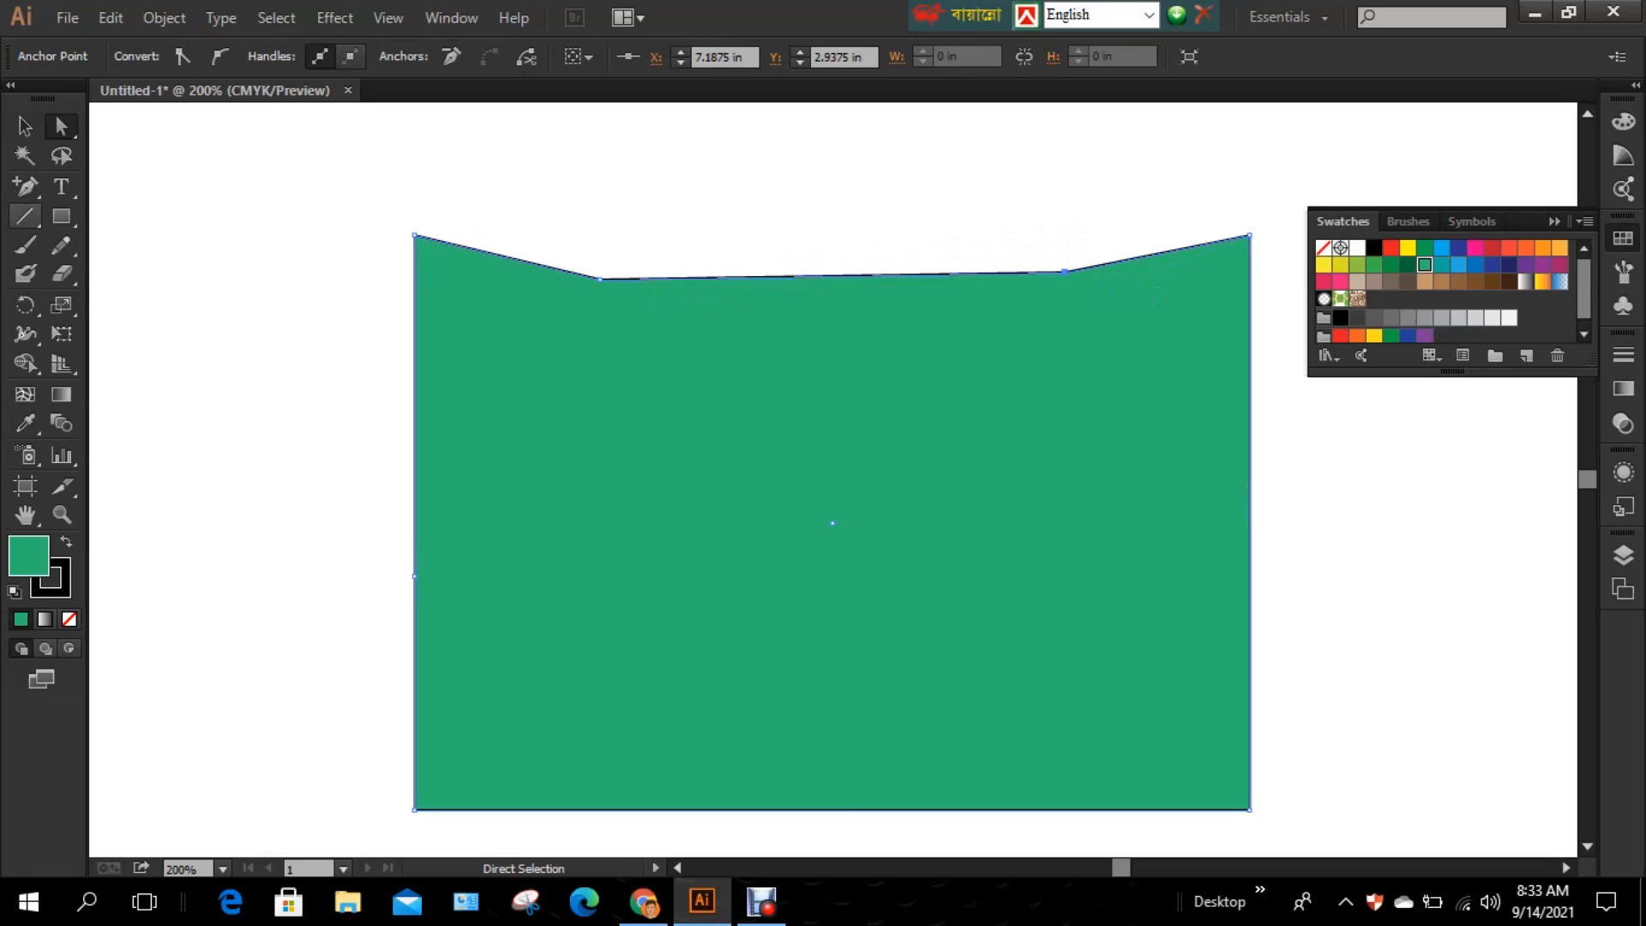
Step: Add two more anchor points on the shape's left edge, at about Y 3.65 in and Y 5.60 in
click(25, 186)
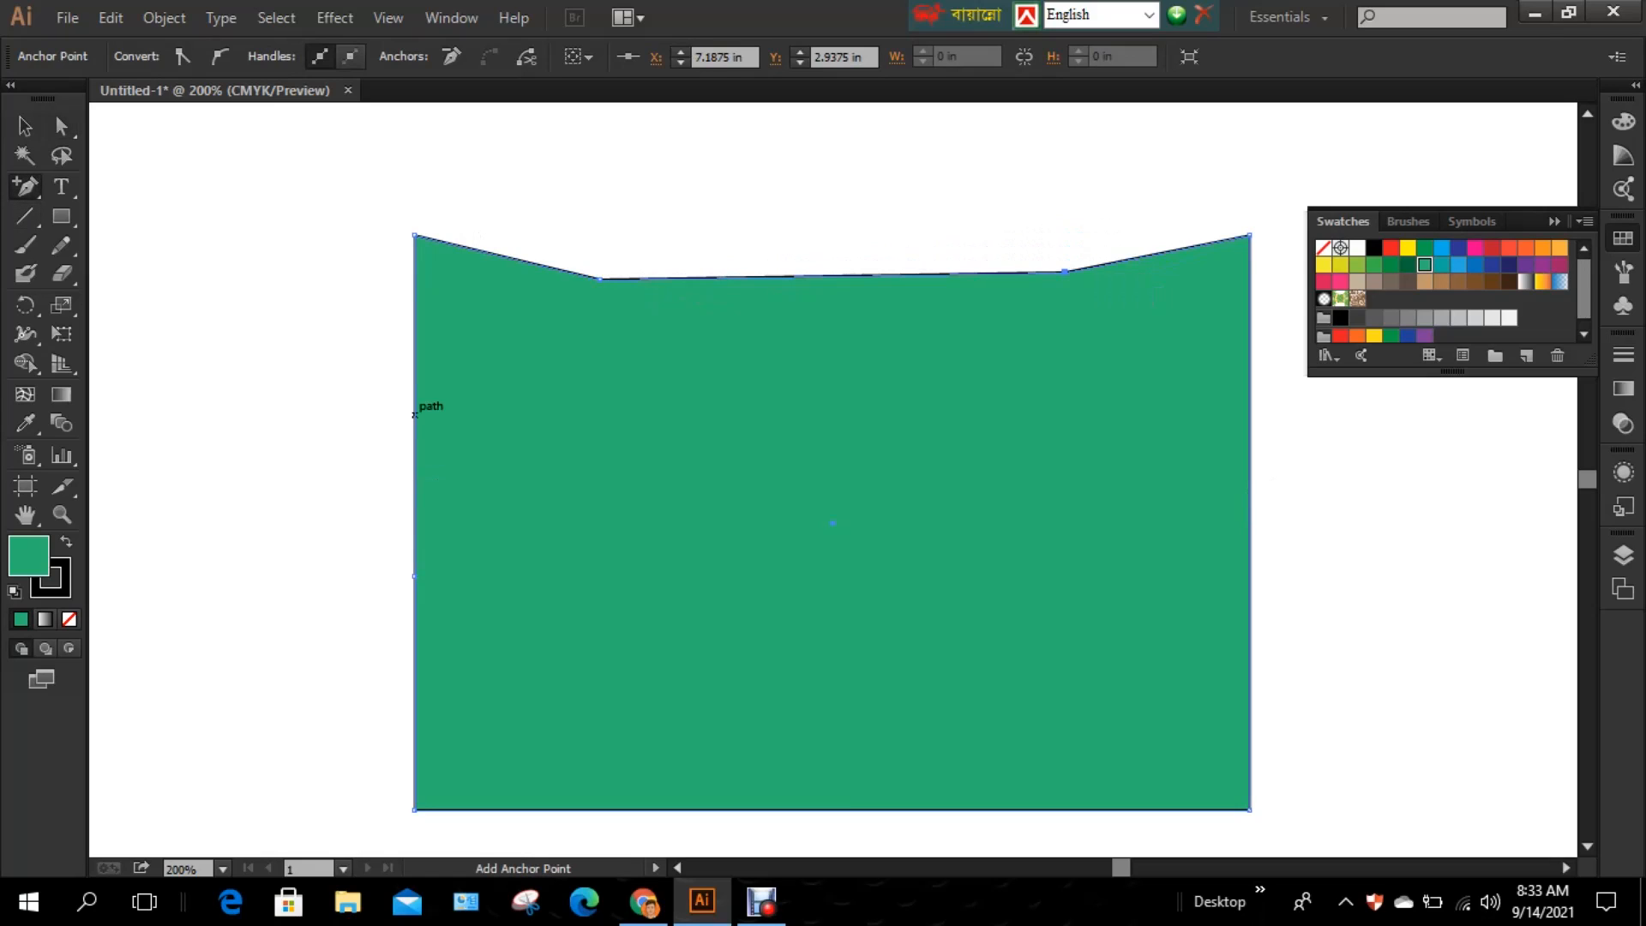
click(414, 394)
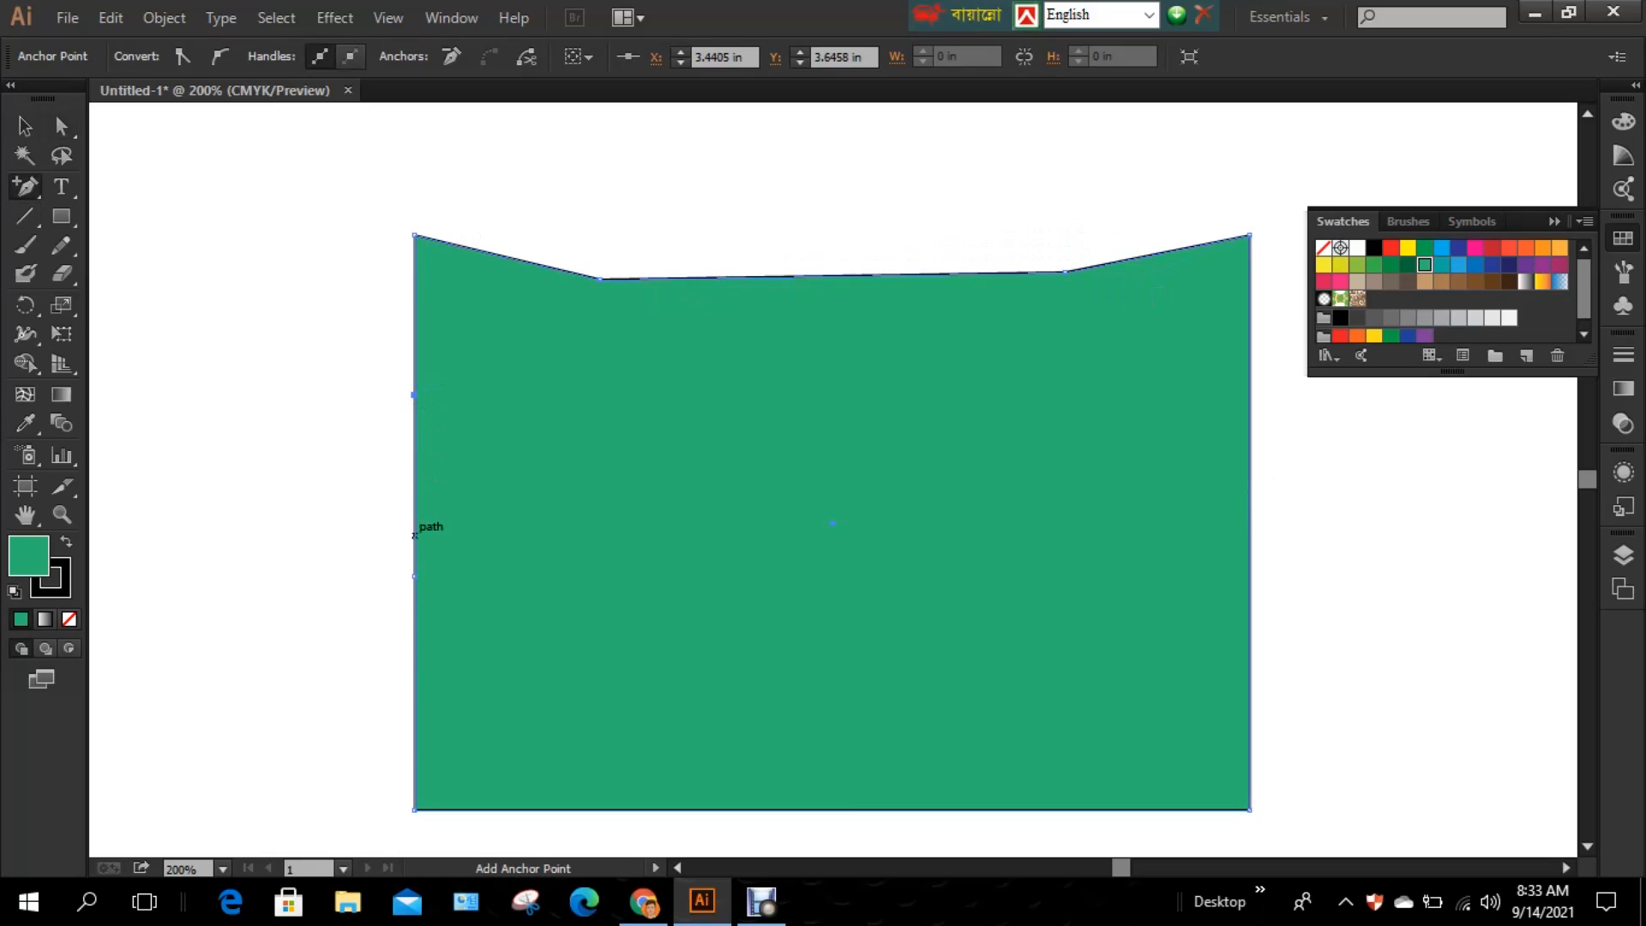
click(413, 734)
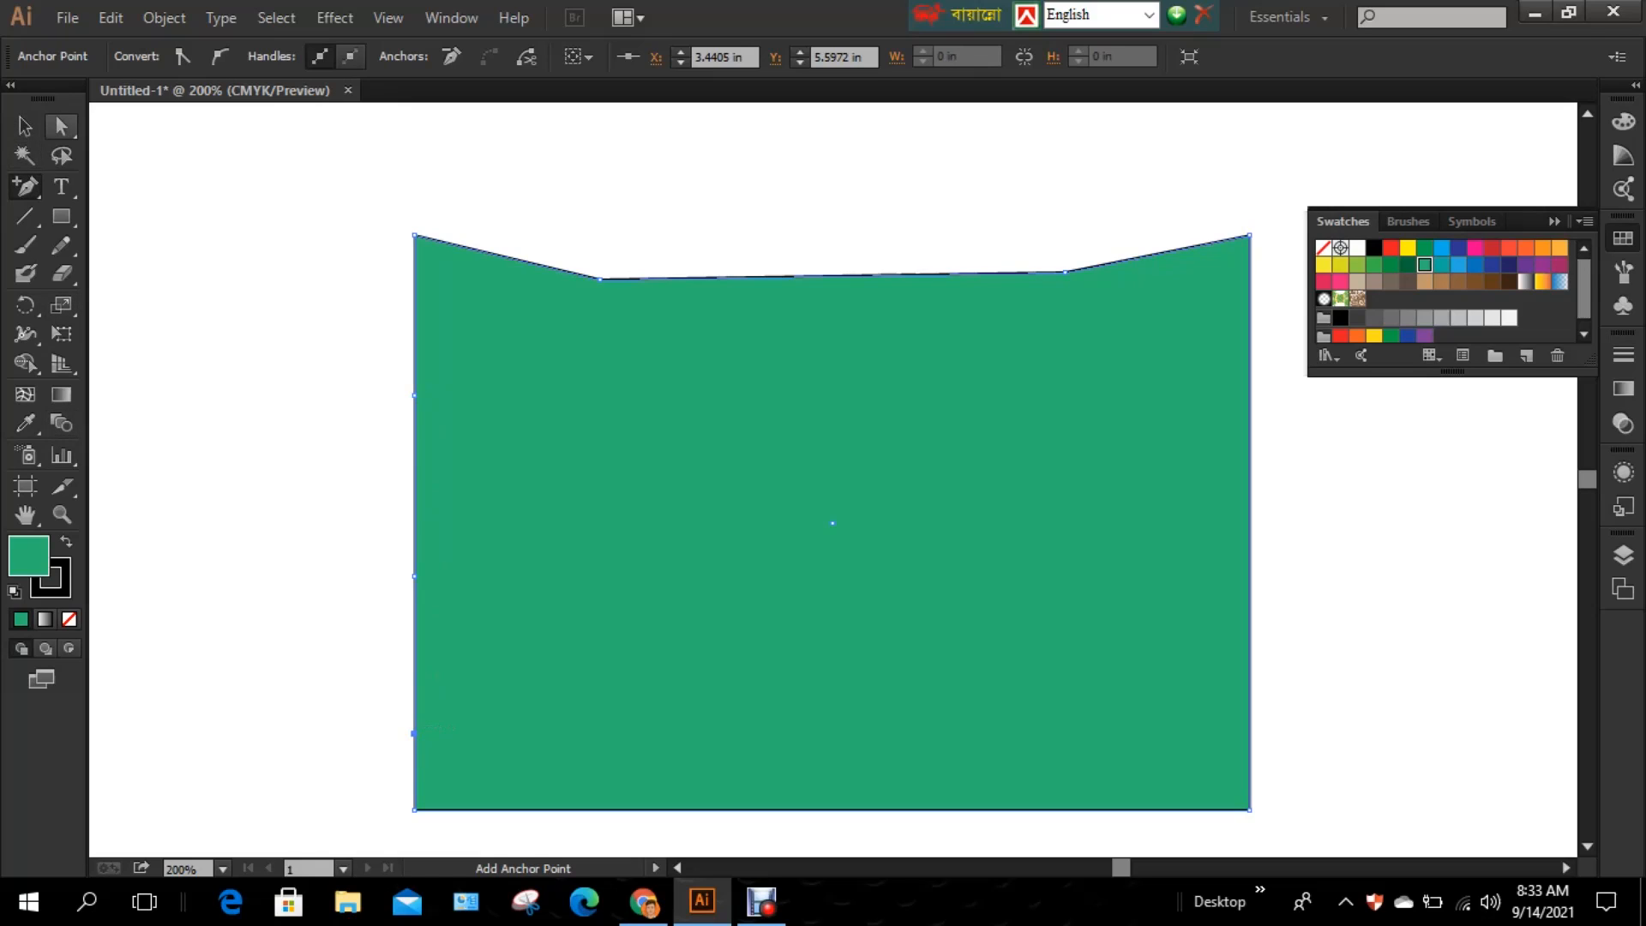
Step: Pull the two new left-edge anchor points inward to about X 3.76 in and X 3.89 in, and deselect the shape
click(61, 126)
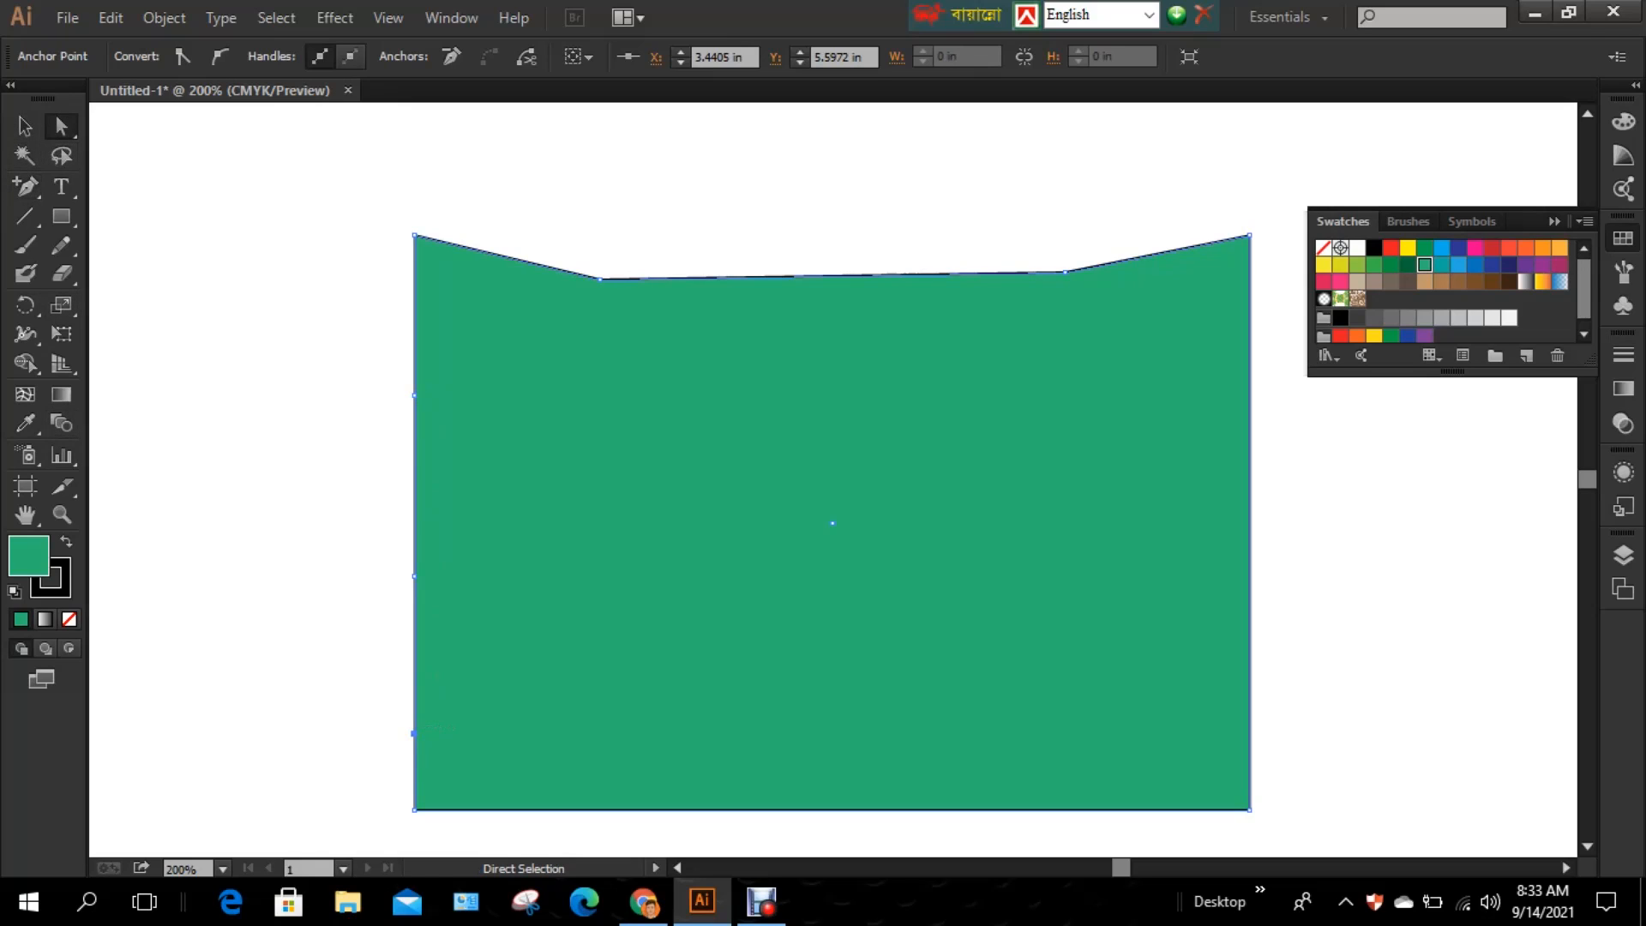
drag(414, 395, 469, 408)
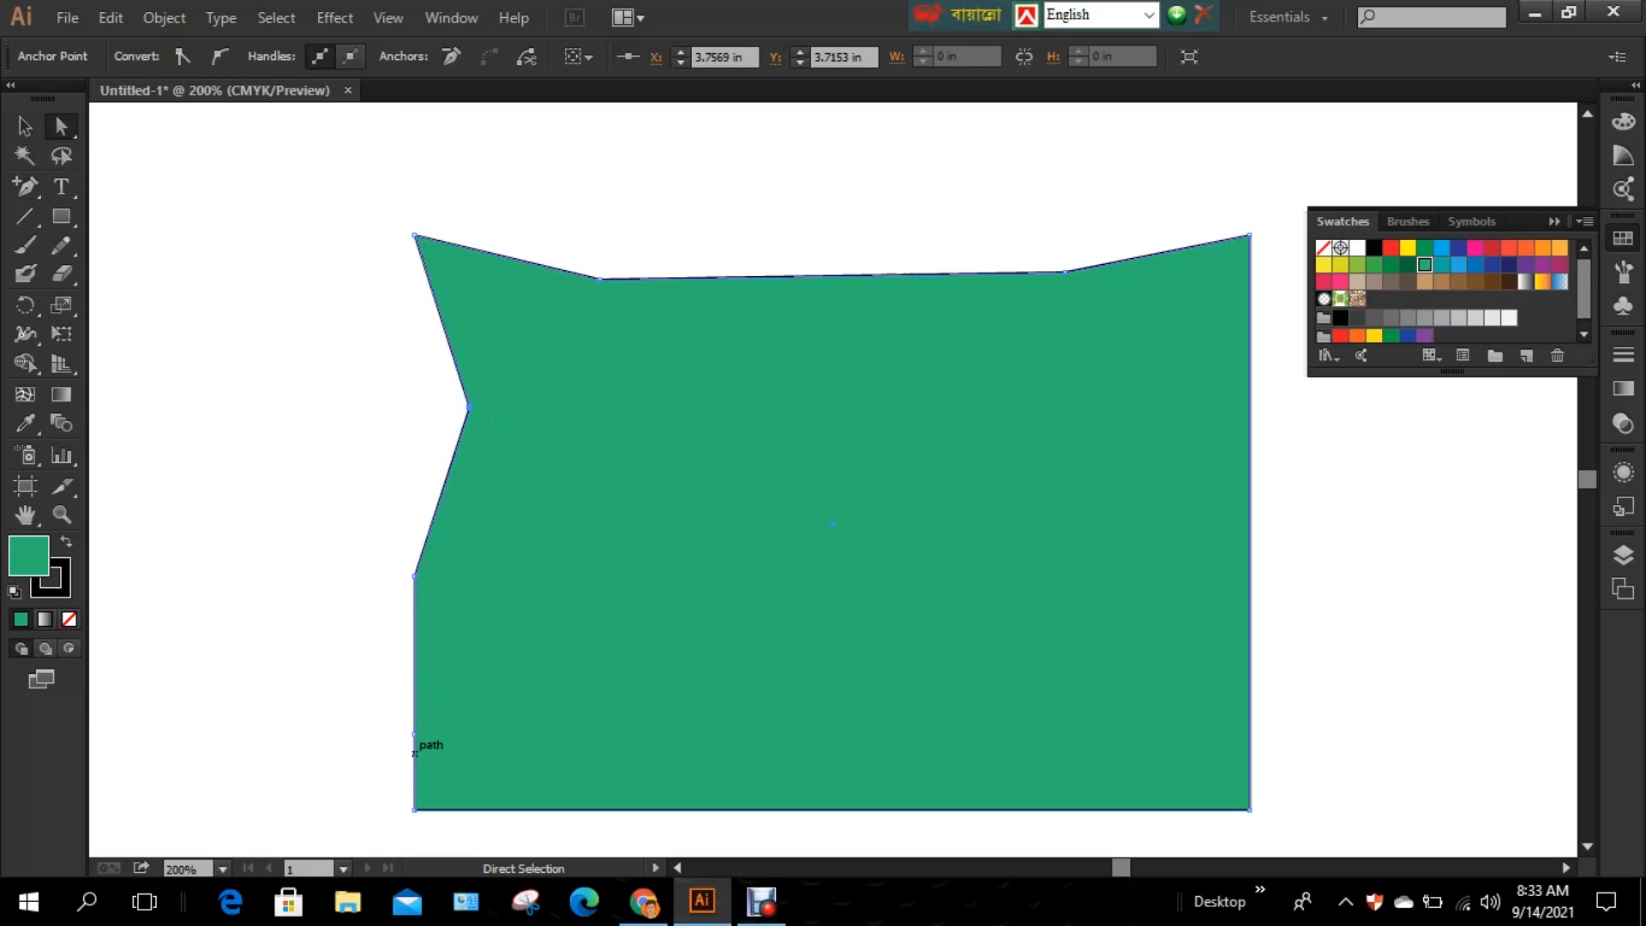
drag(414, 734, 491, 735)
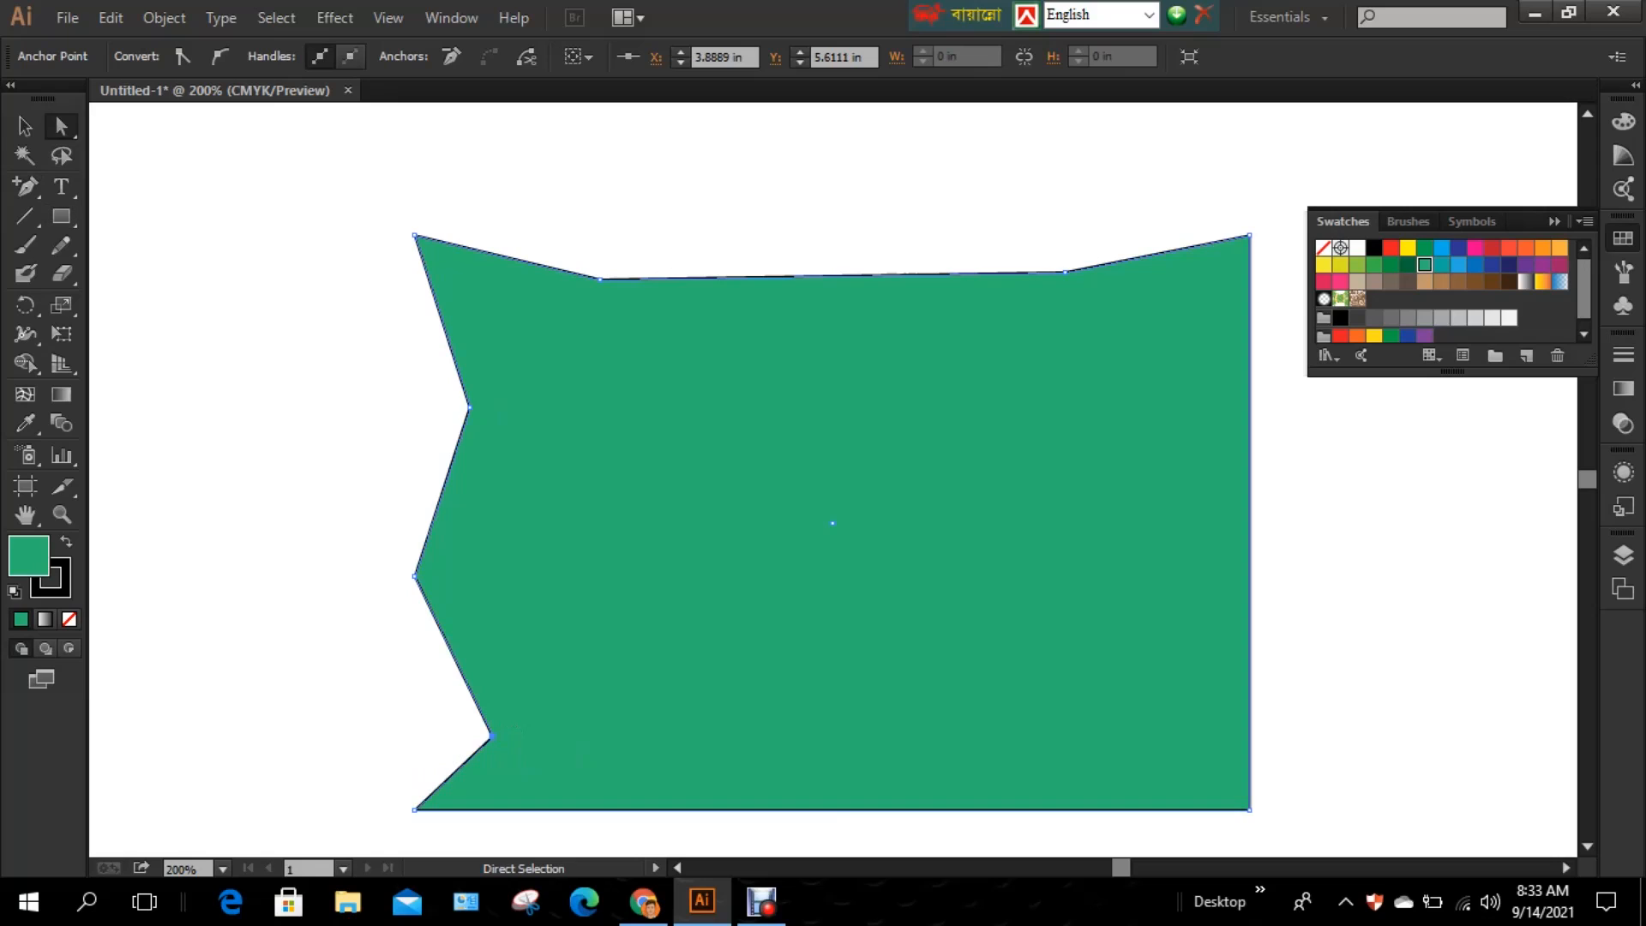
key(v)
key(ctrl+shift+a)
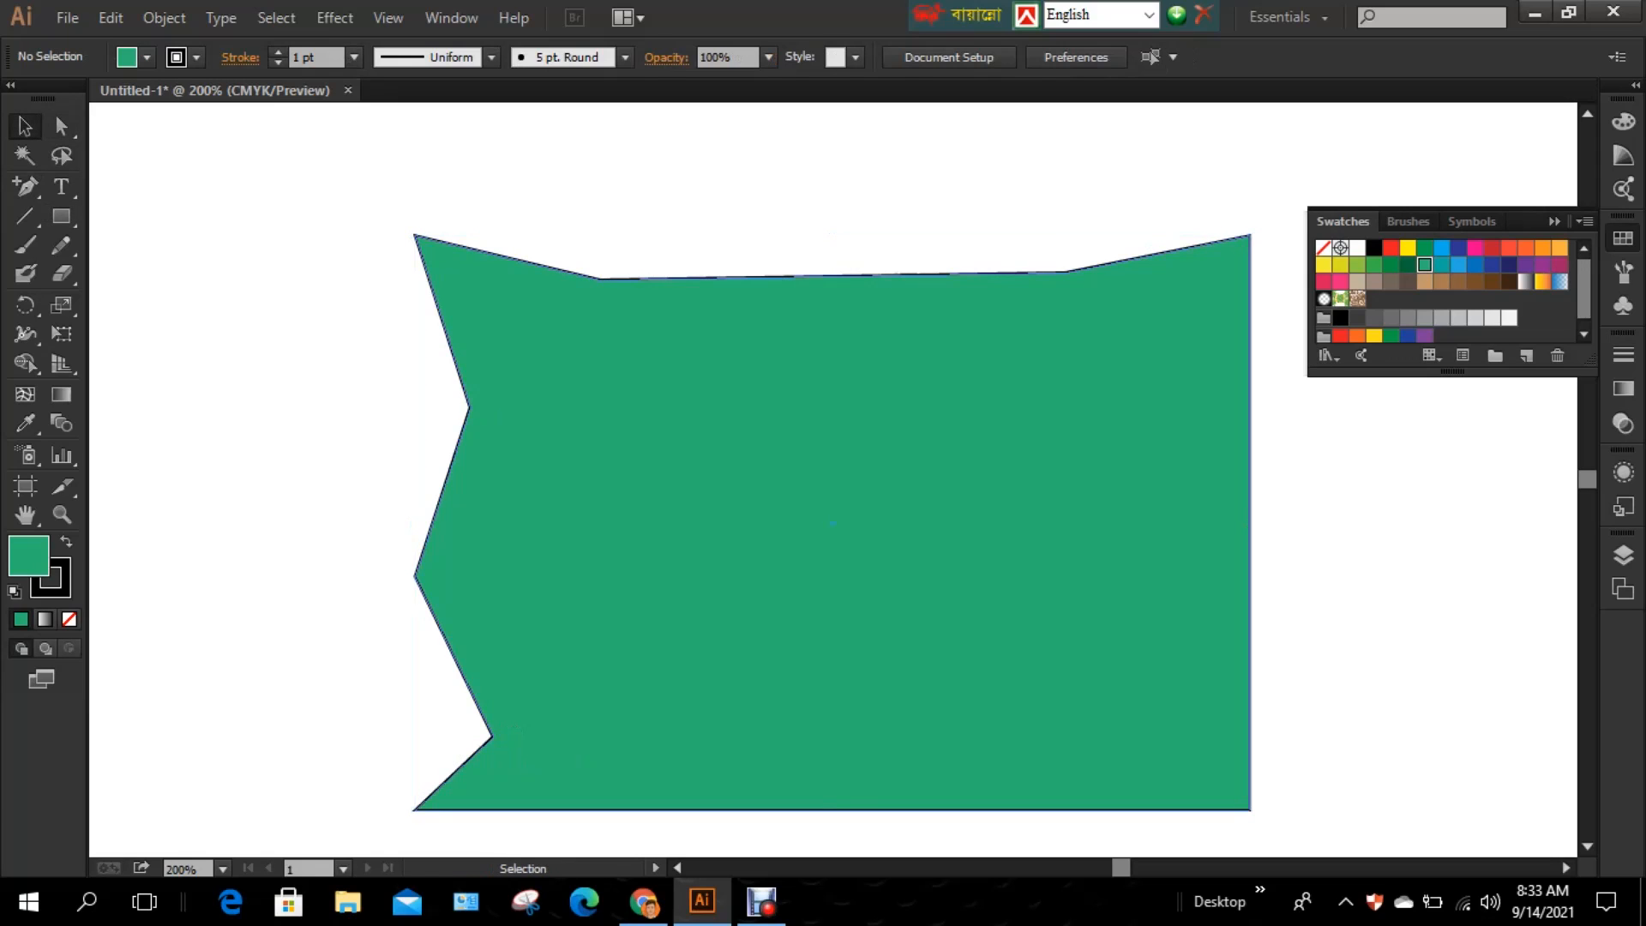
Step: Add two anchor points on the shape's right edge, at about Y 3.83 in and Y 4.58 in
click(25, 186)
click(24, 186)
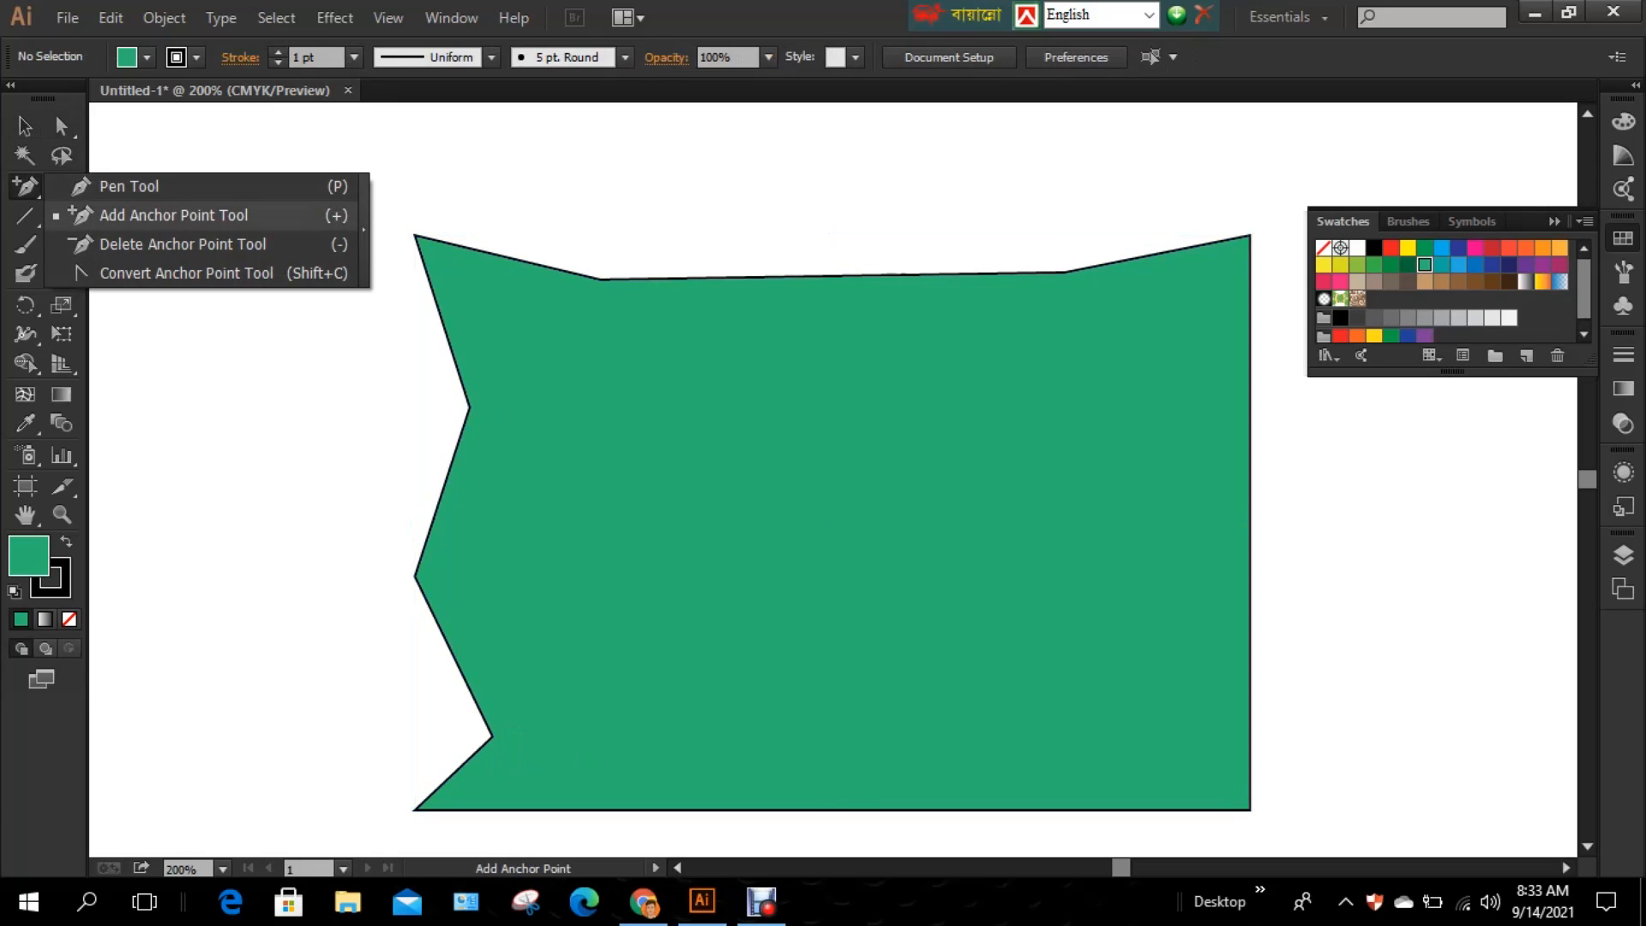
click(174, 215)
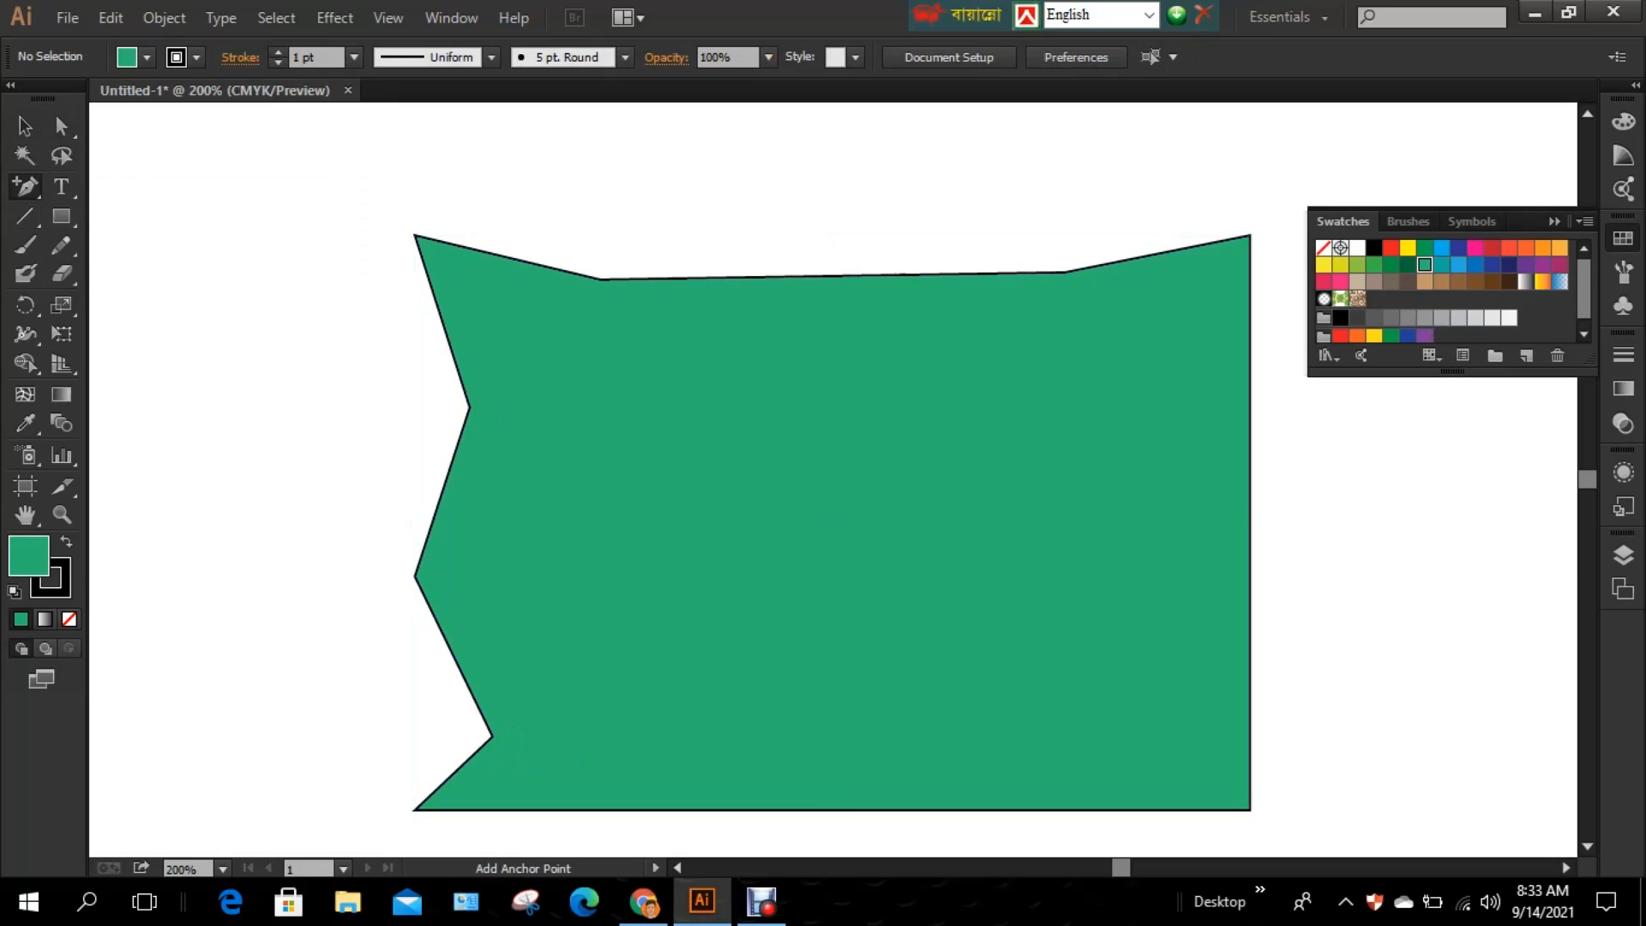
click(1249, 426)
click(1249, 557)
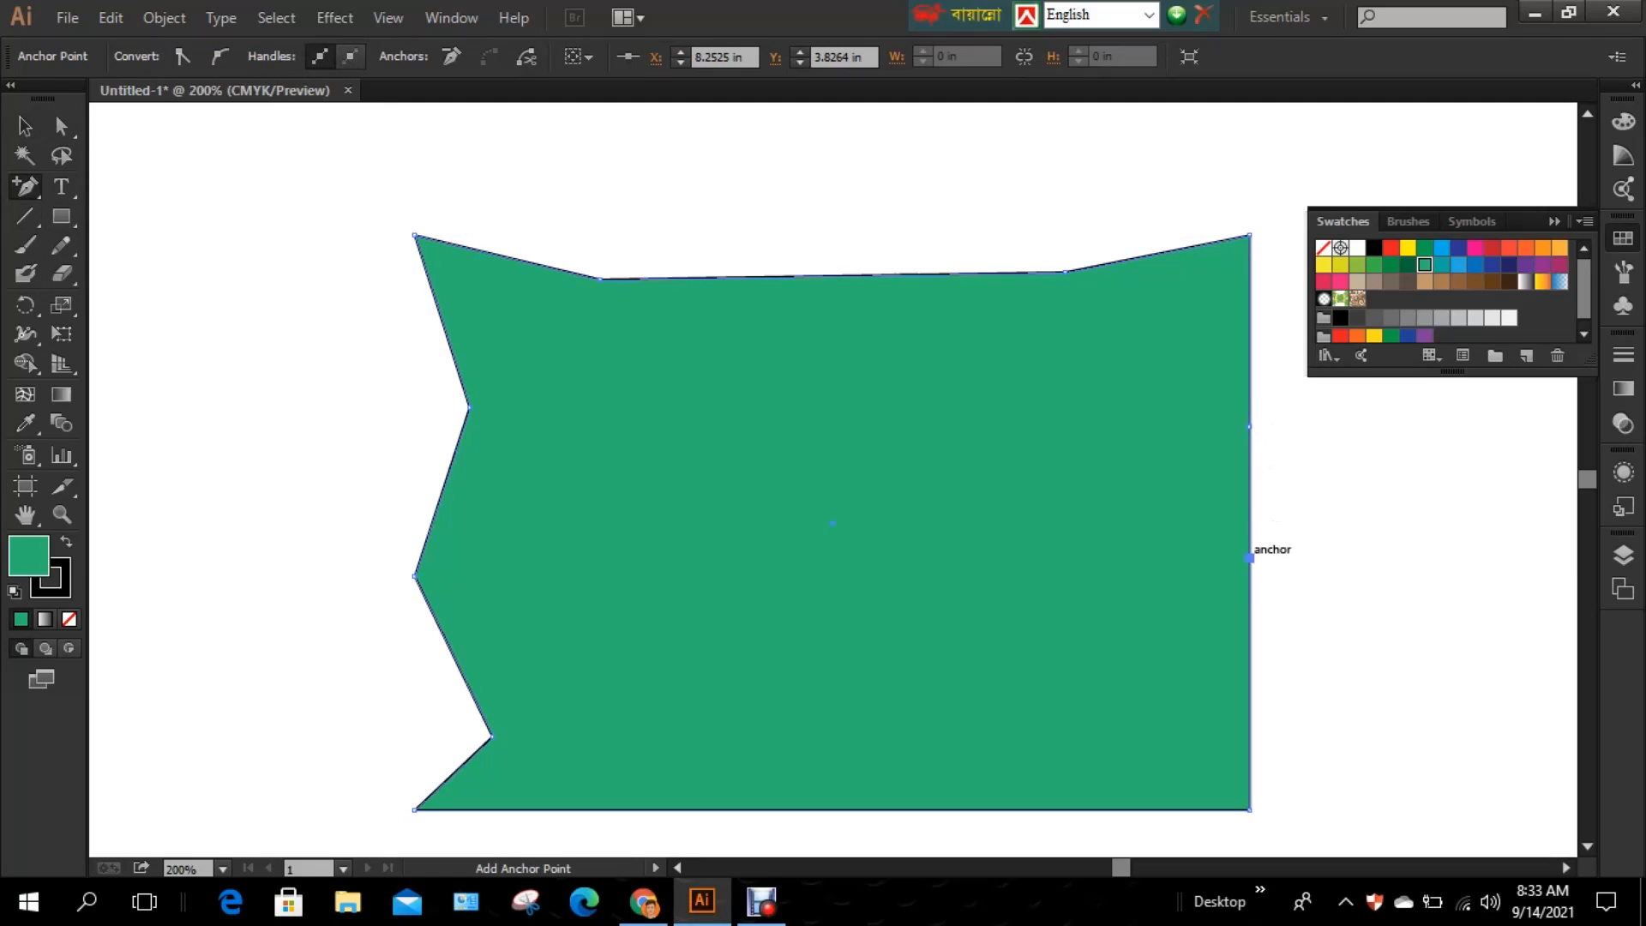
key(v)
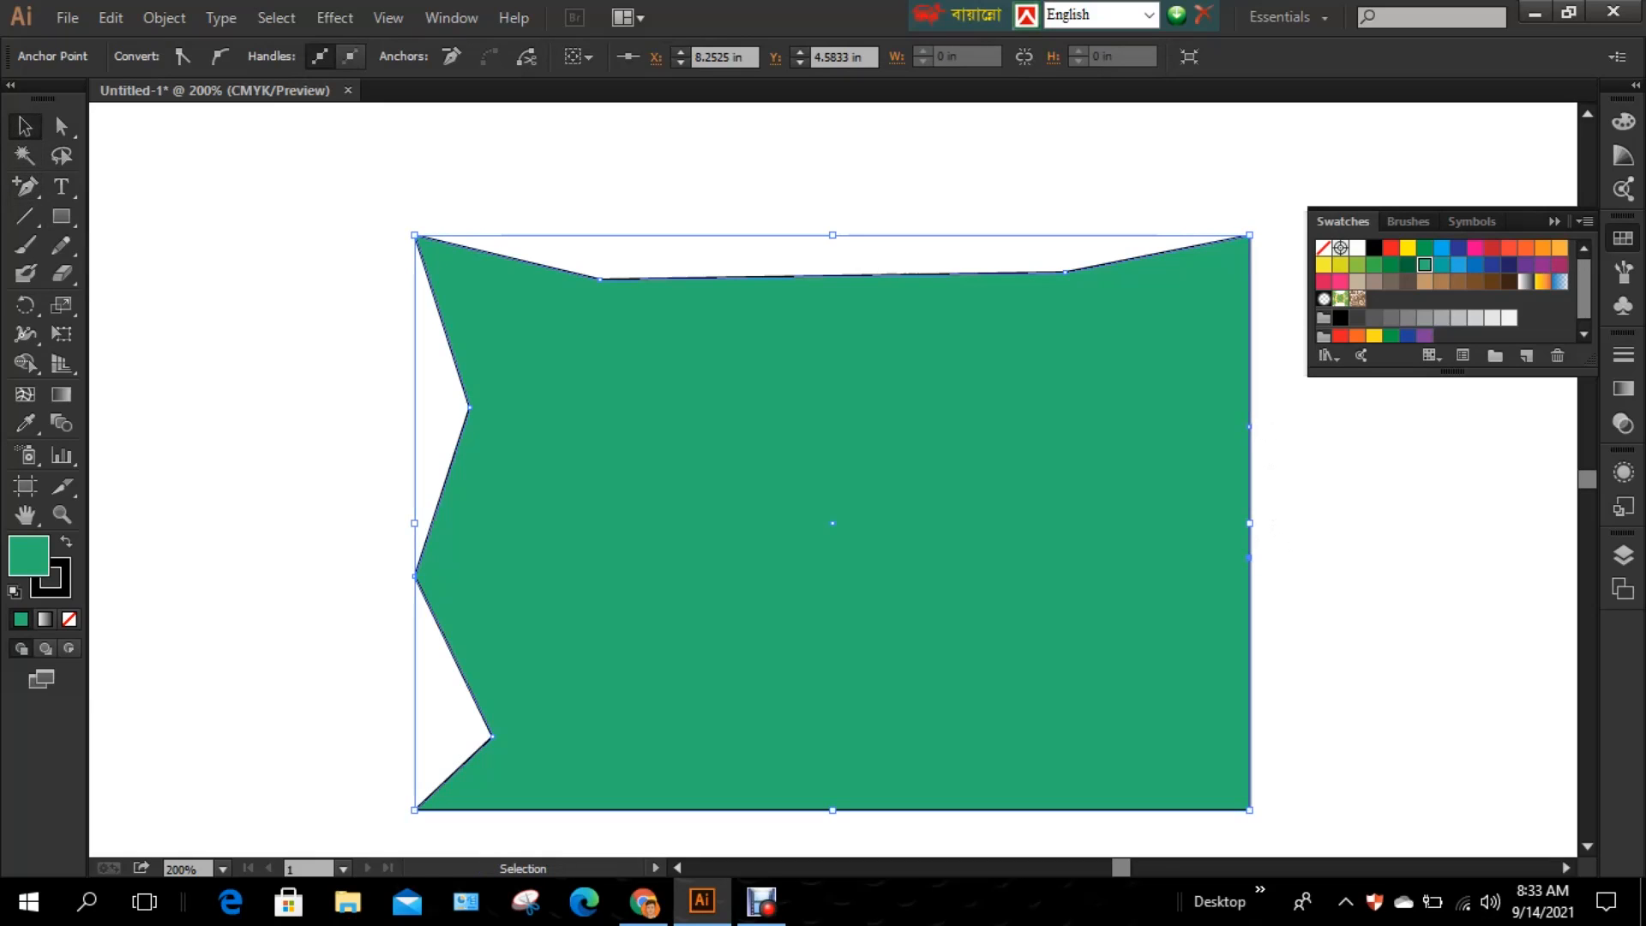
click(1250, 427)
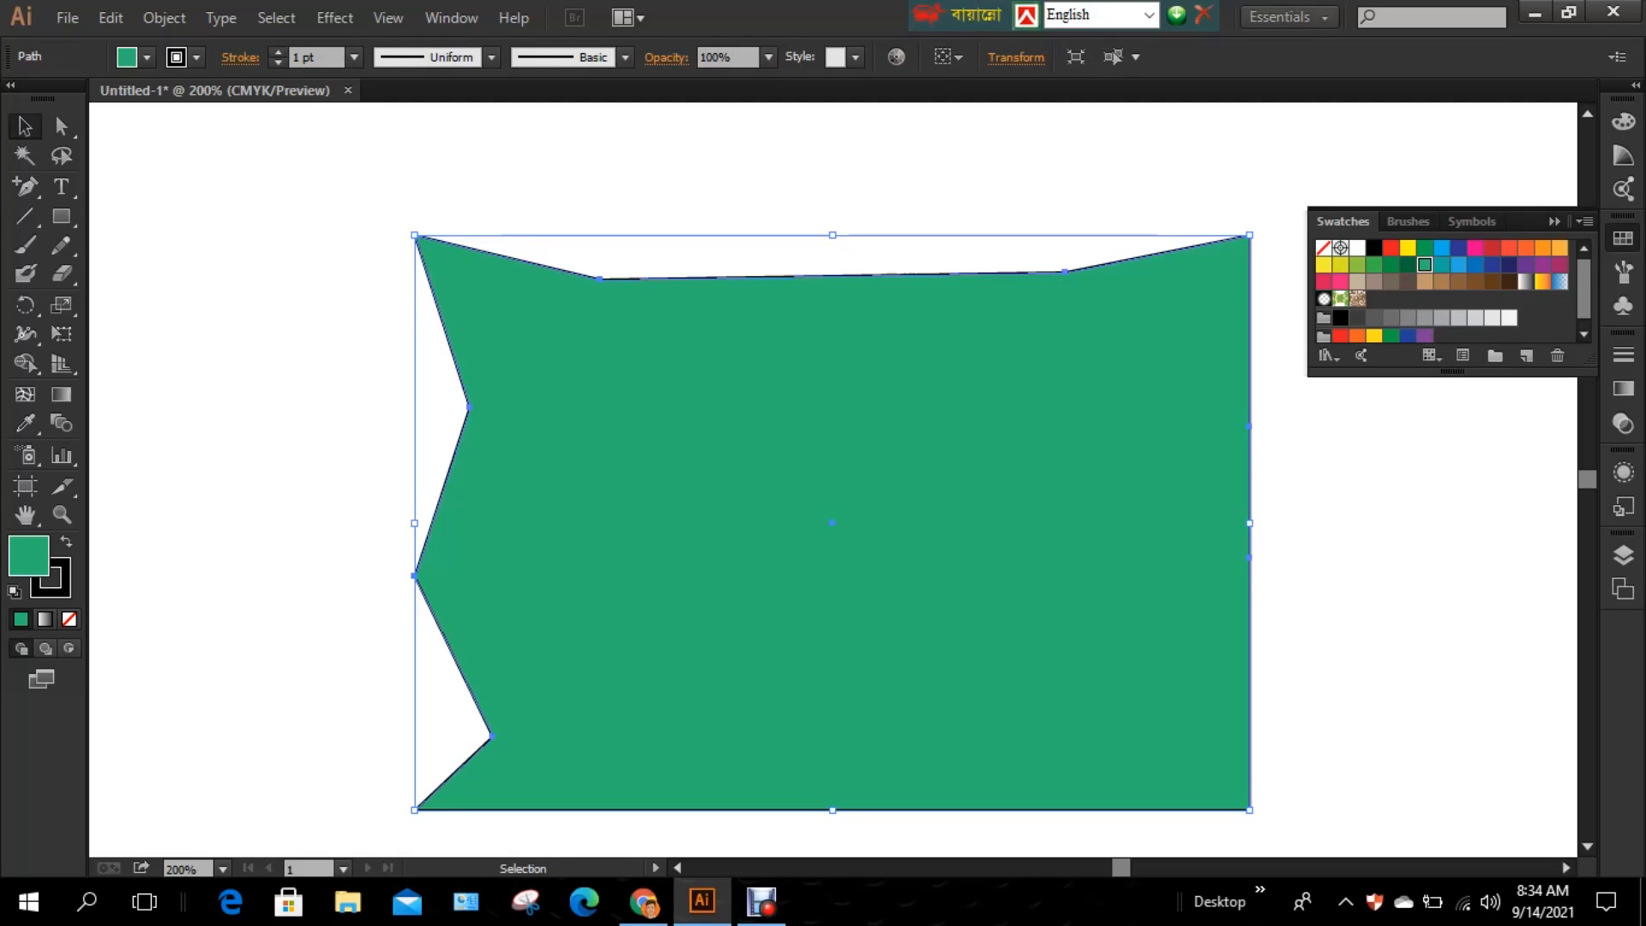
Step: Delete the reshaped green rectangle from the artboard
key(ctrl+0)
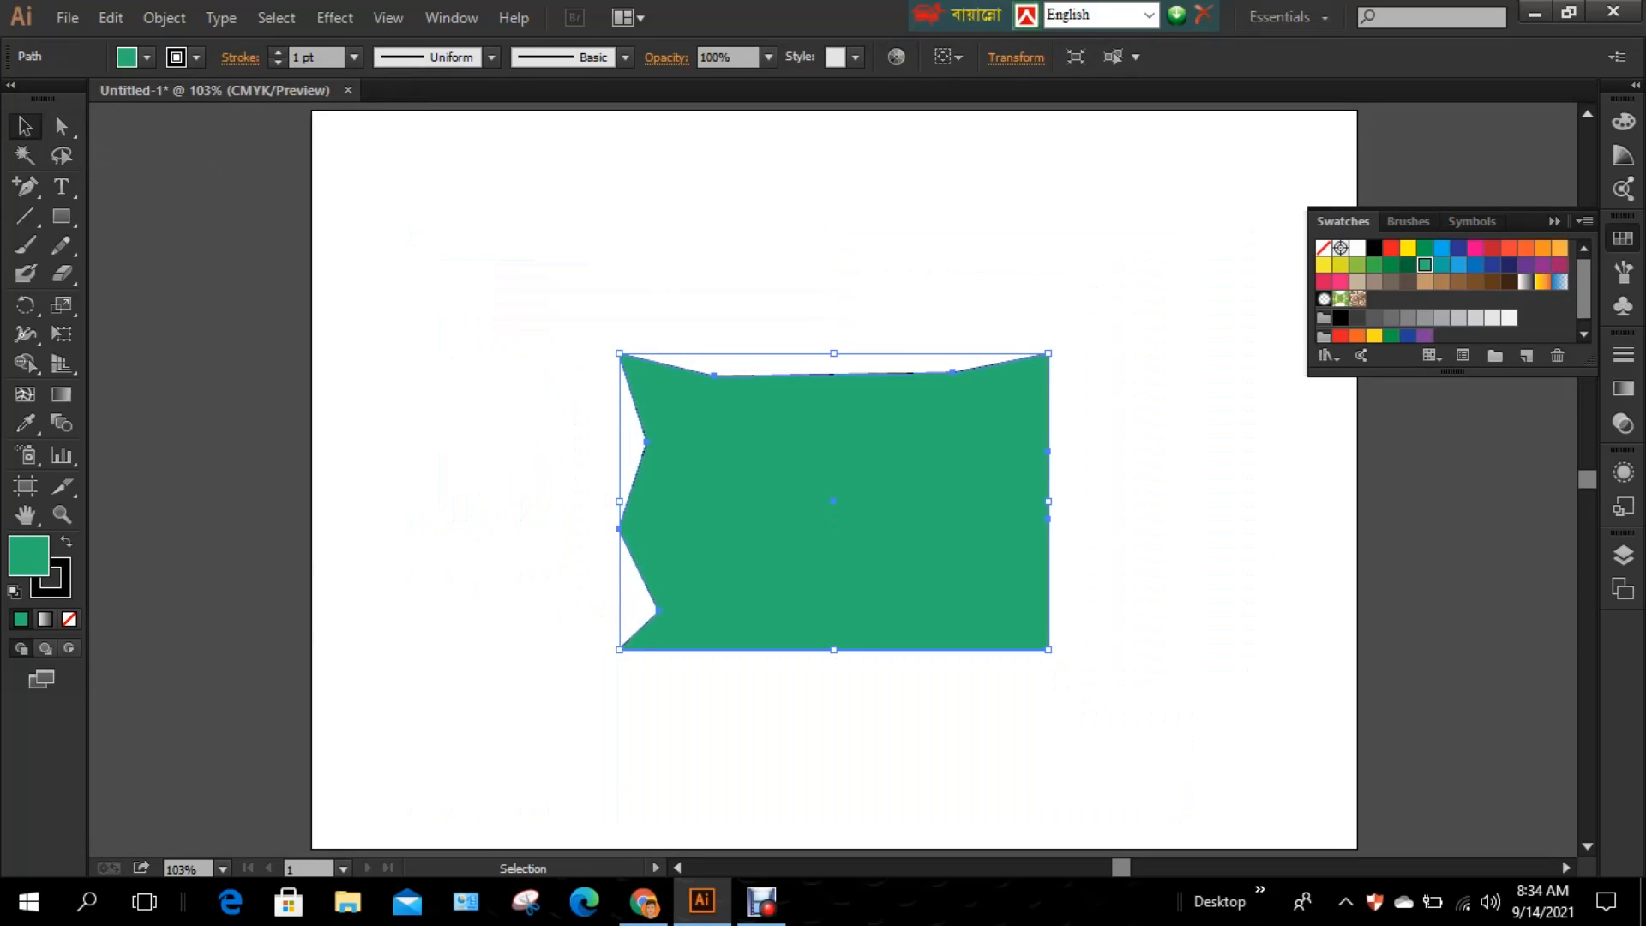
drag(560, 286, 836, 676)
key(Delete)
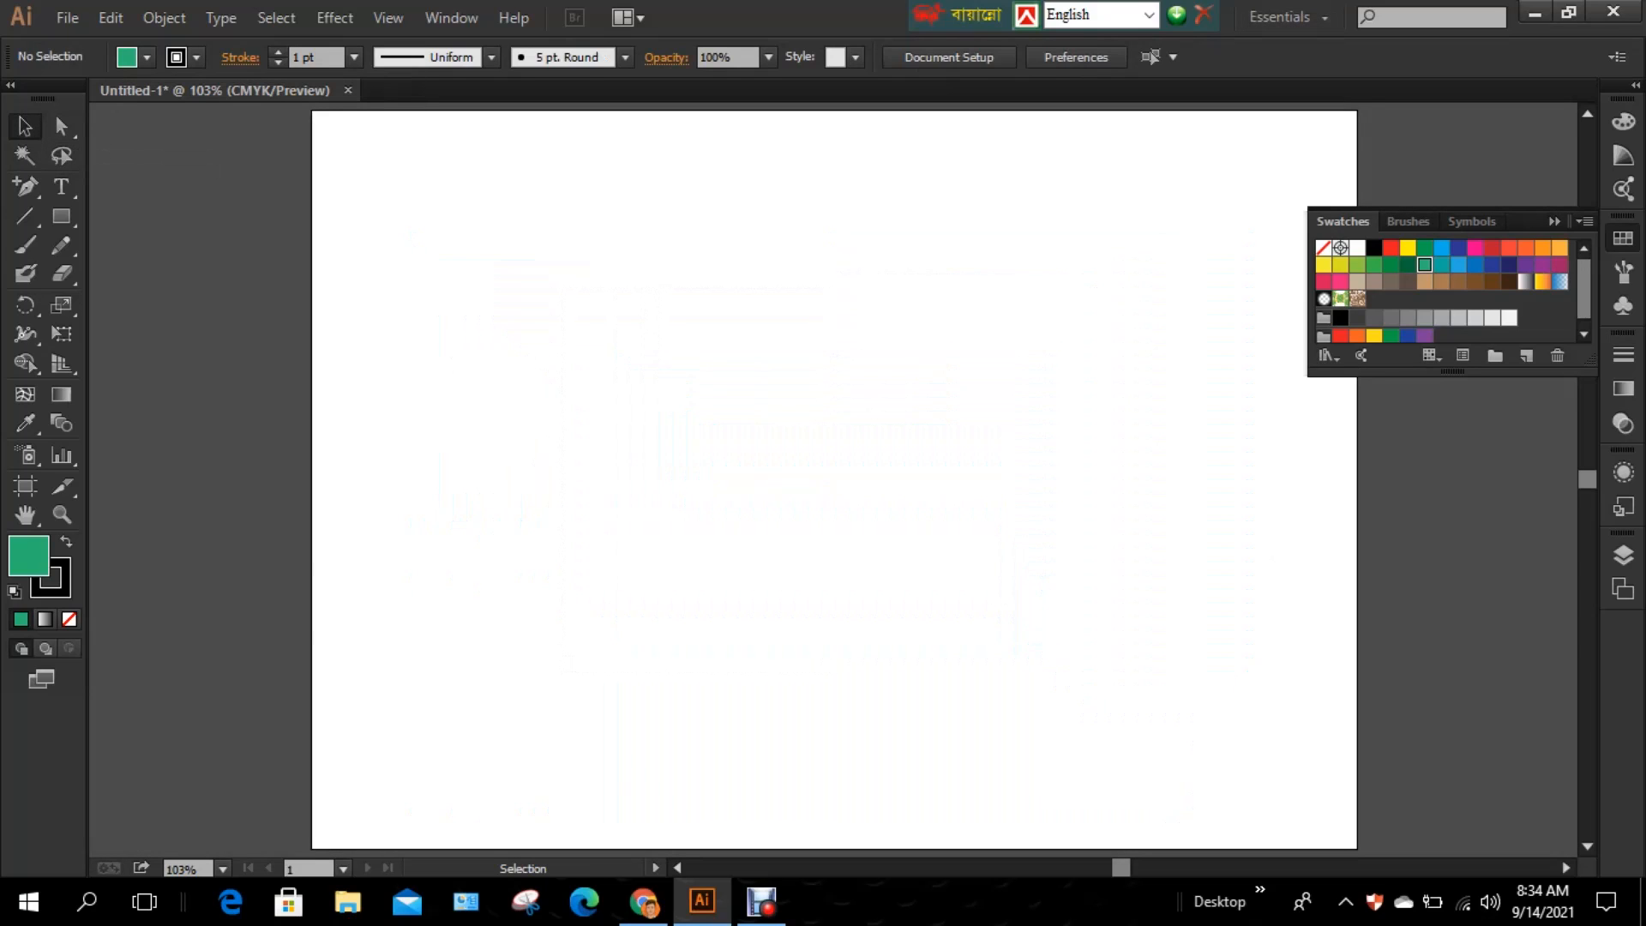
Step: Draw a new green rectangle near the artboard's centre and remove its upper-left corner with the Delete Anchor Point tool
key(backslash)
key(m)
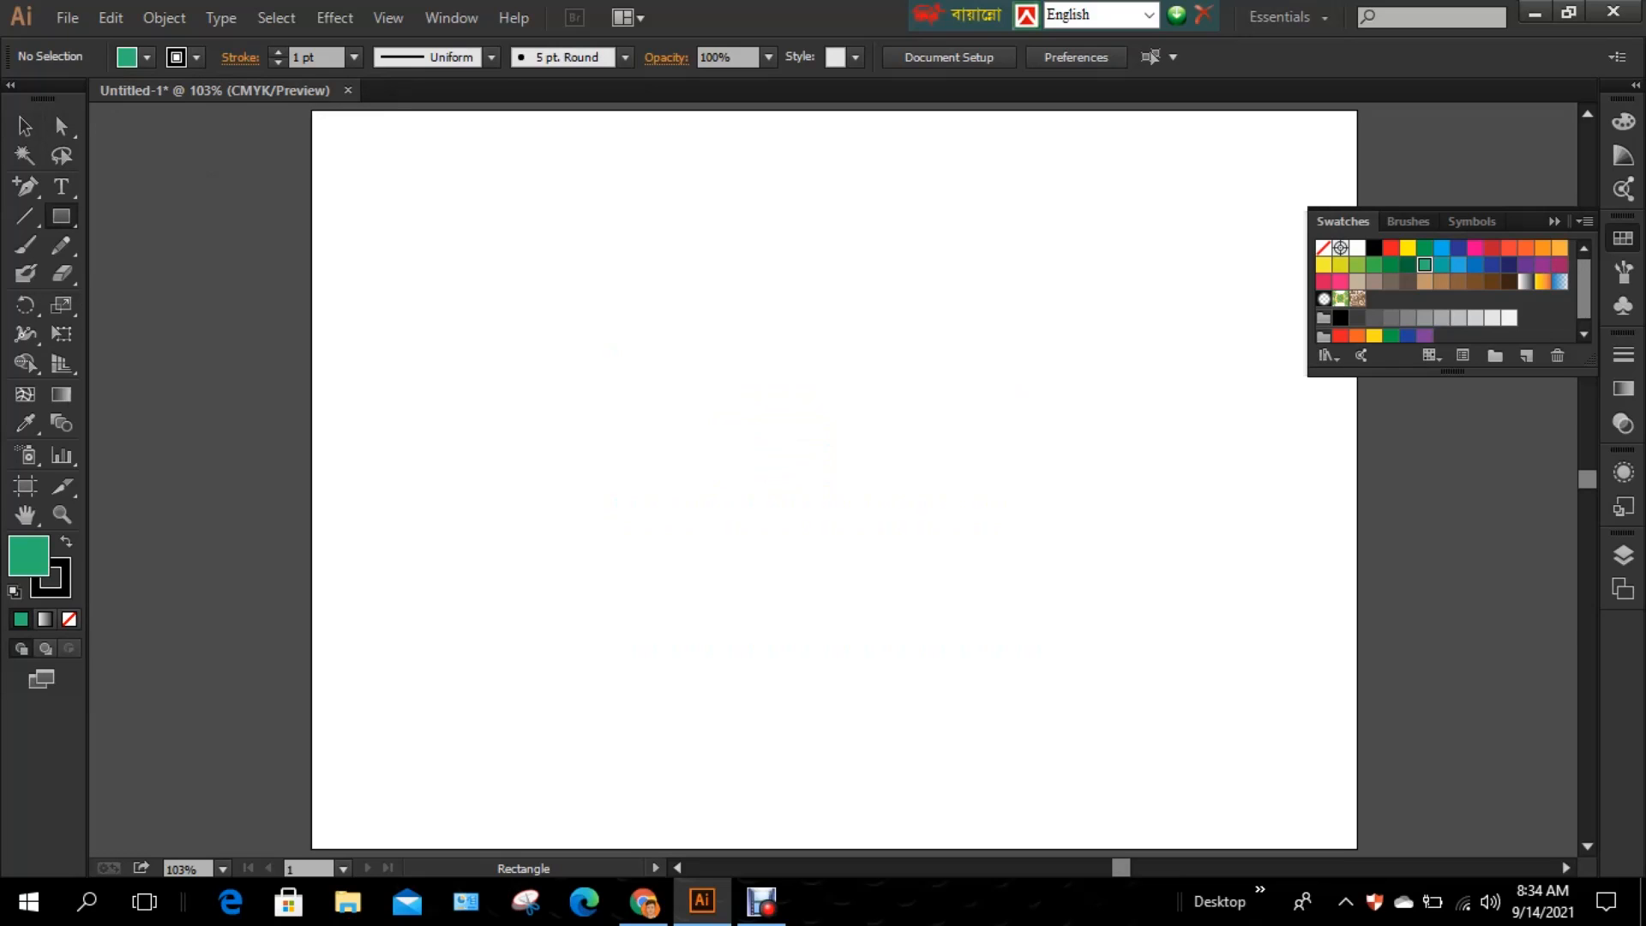
drag(692, 338, 1061, 643)
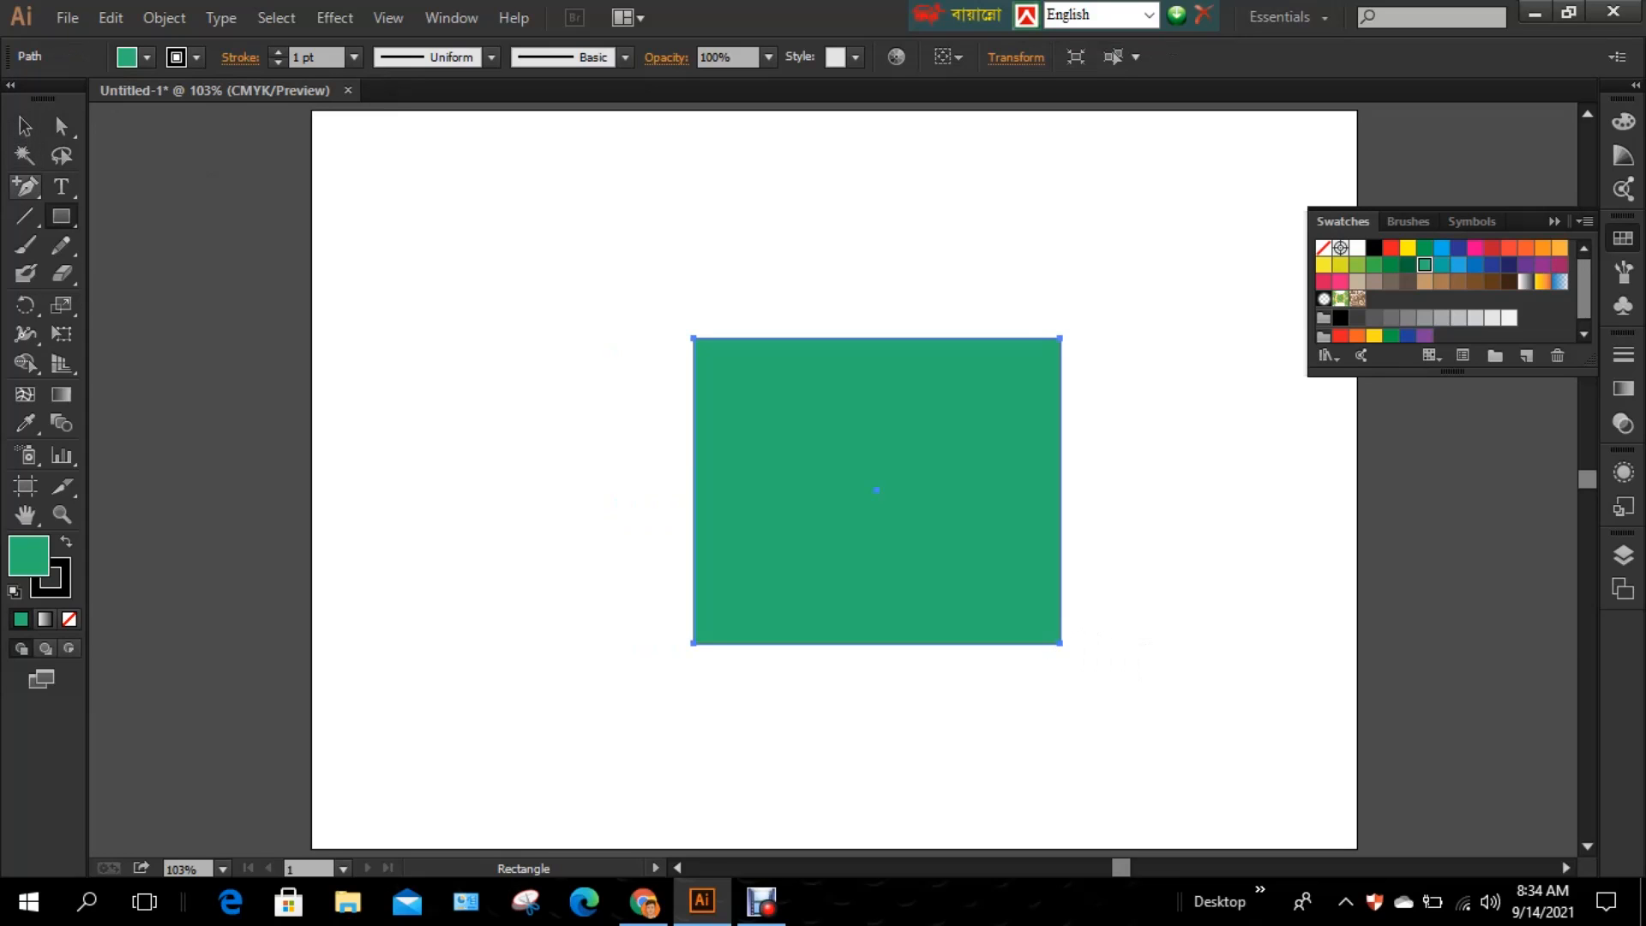
key(v)
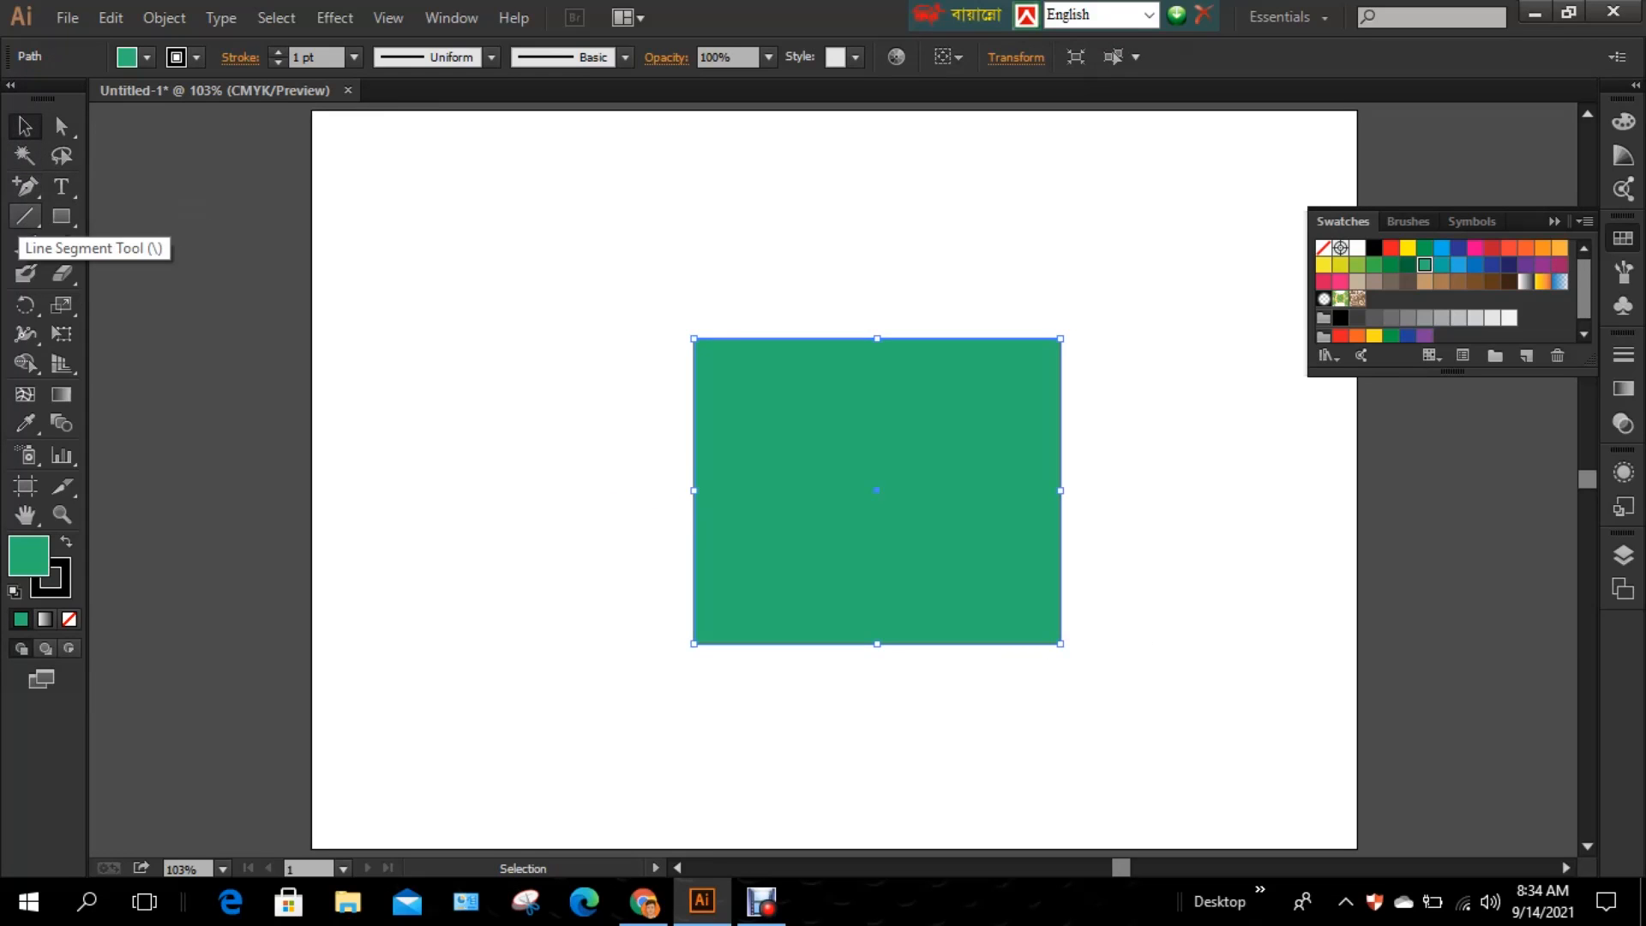
drag(24, 186, 171, 244)
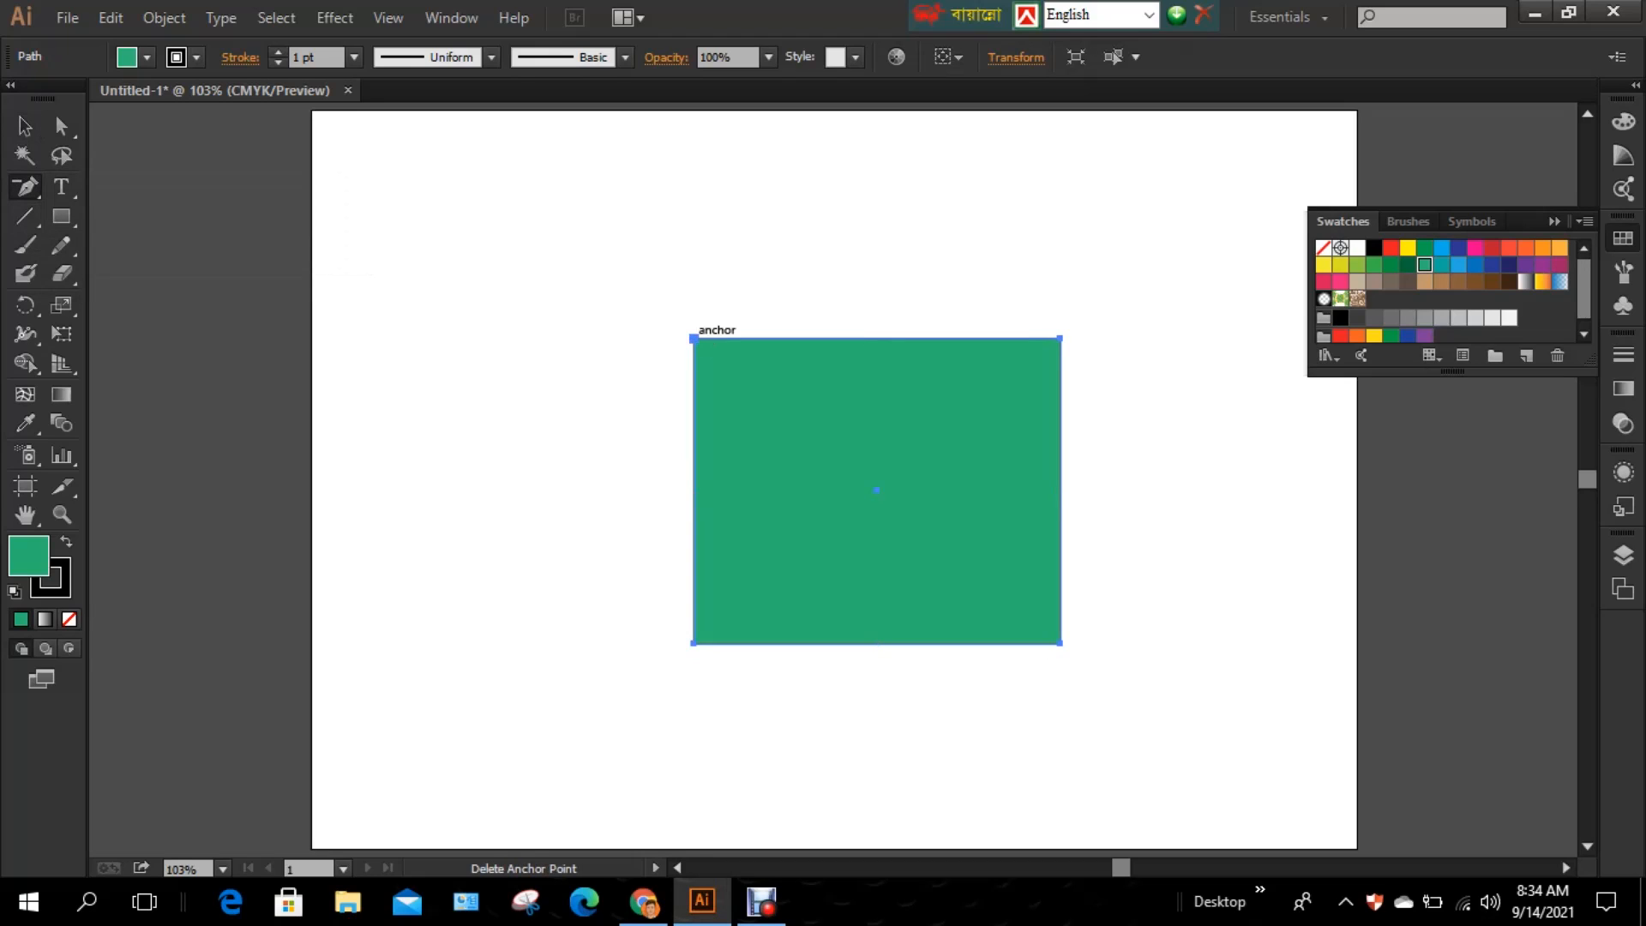
click(693, 339)
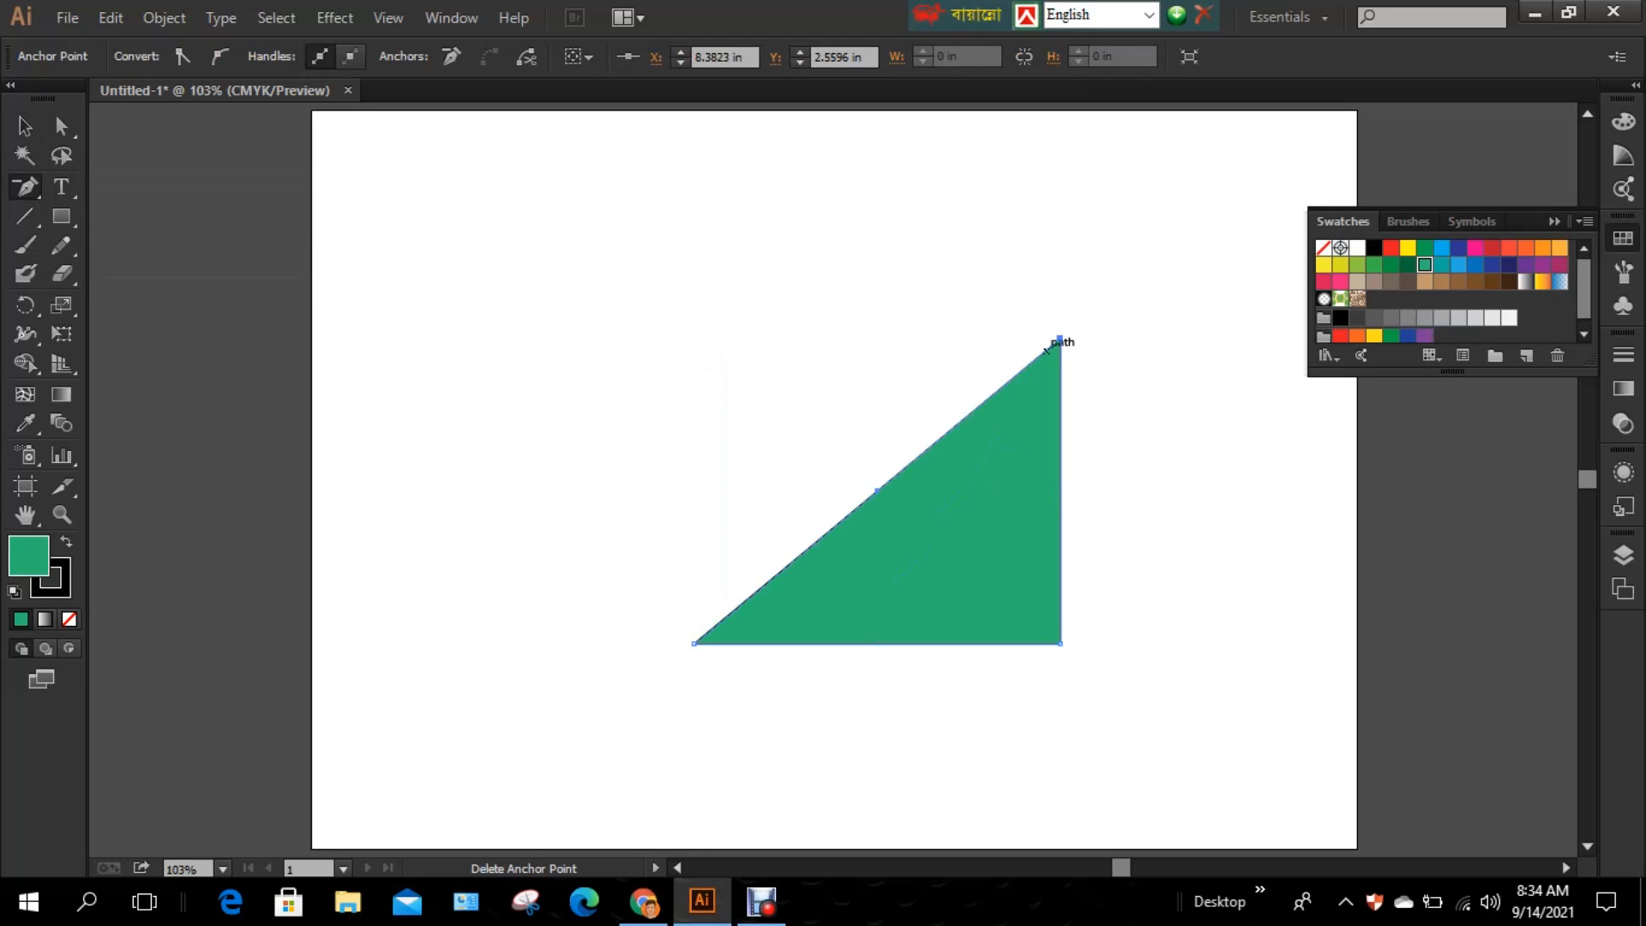
Step: Remove the green triangle's upper-right anchor point, and undo the anchor deletions back to the full rectangle
click(1060, 339)
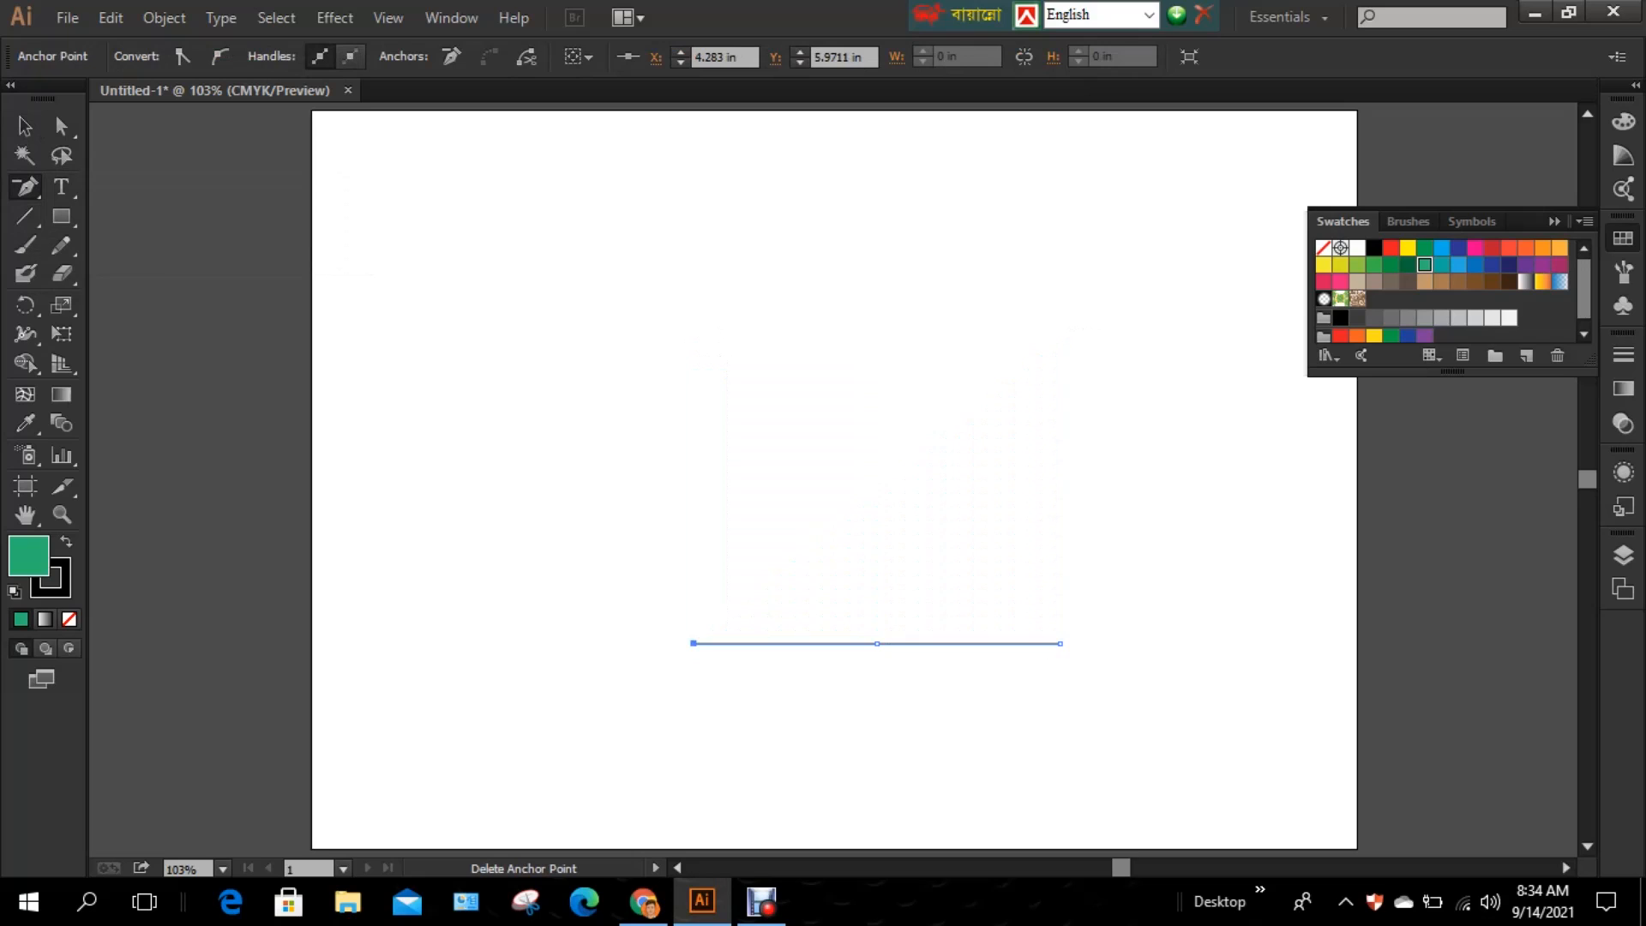
key(ctrl+z)
key(ctrl+z)
key(ctrl+z)
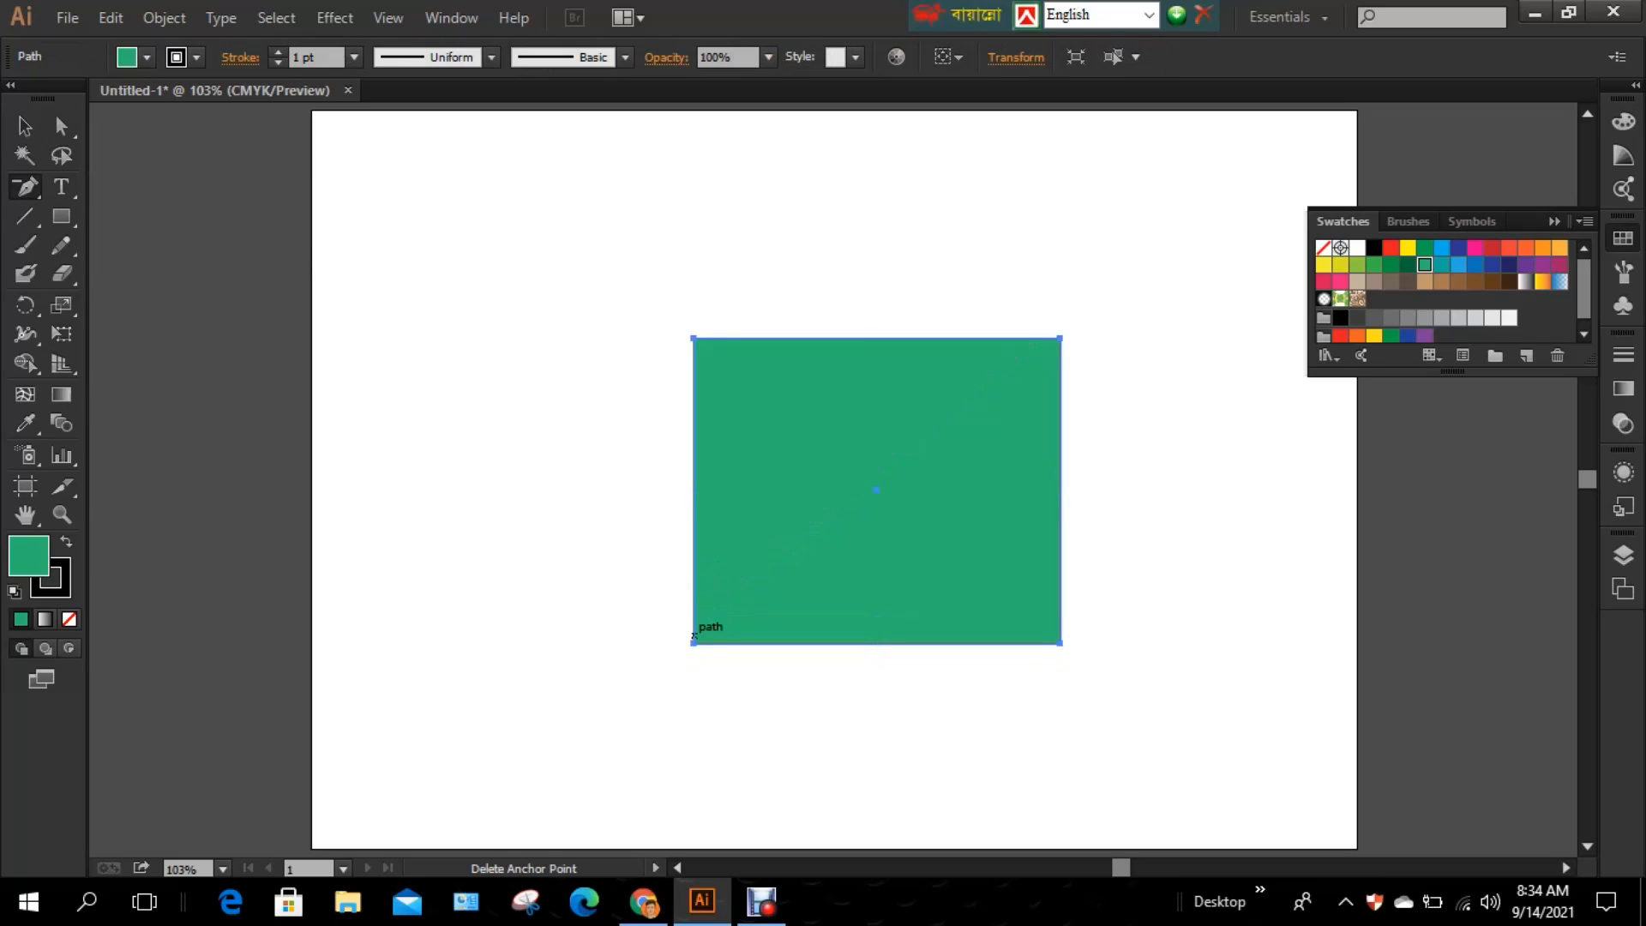
Step: Try deleting the rectangle's lower-left and upper-right anchor points one at a time, undoing each deletion
click(693, 643)
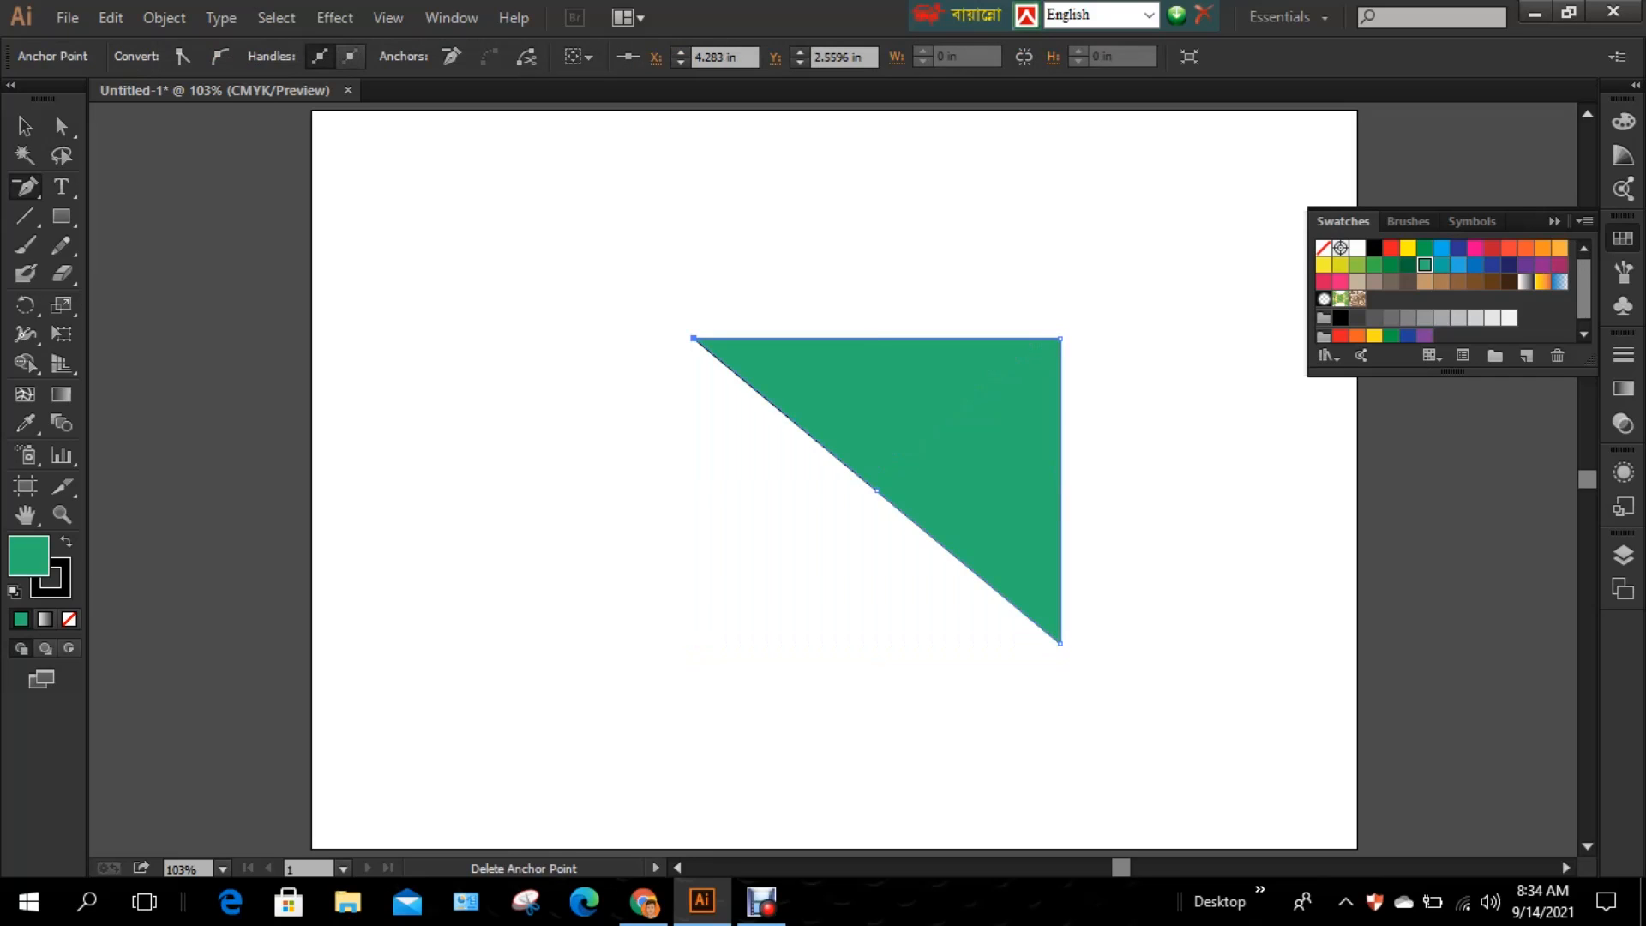
key(ctrl+z)
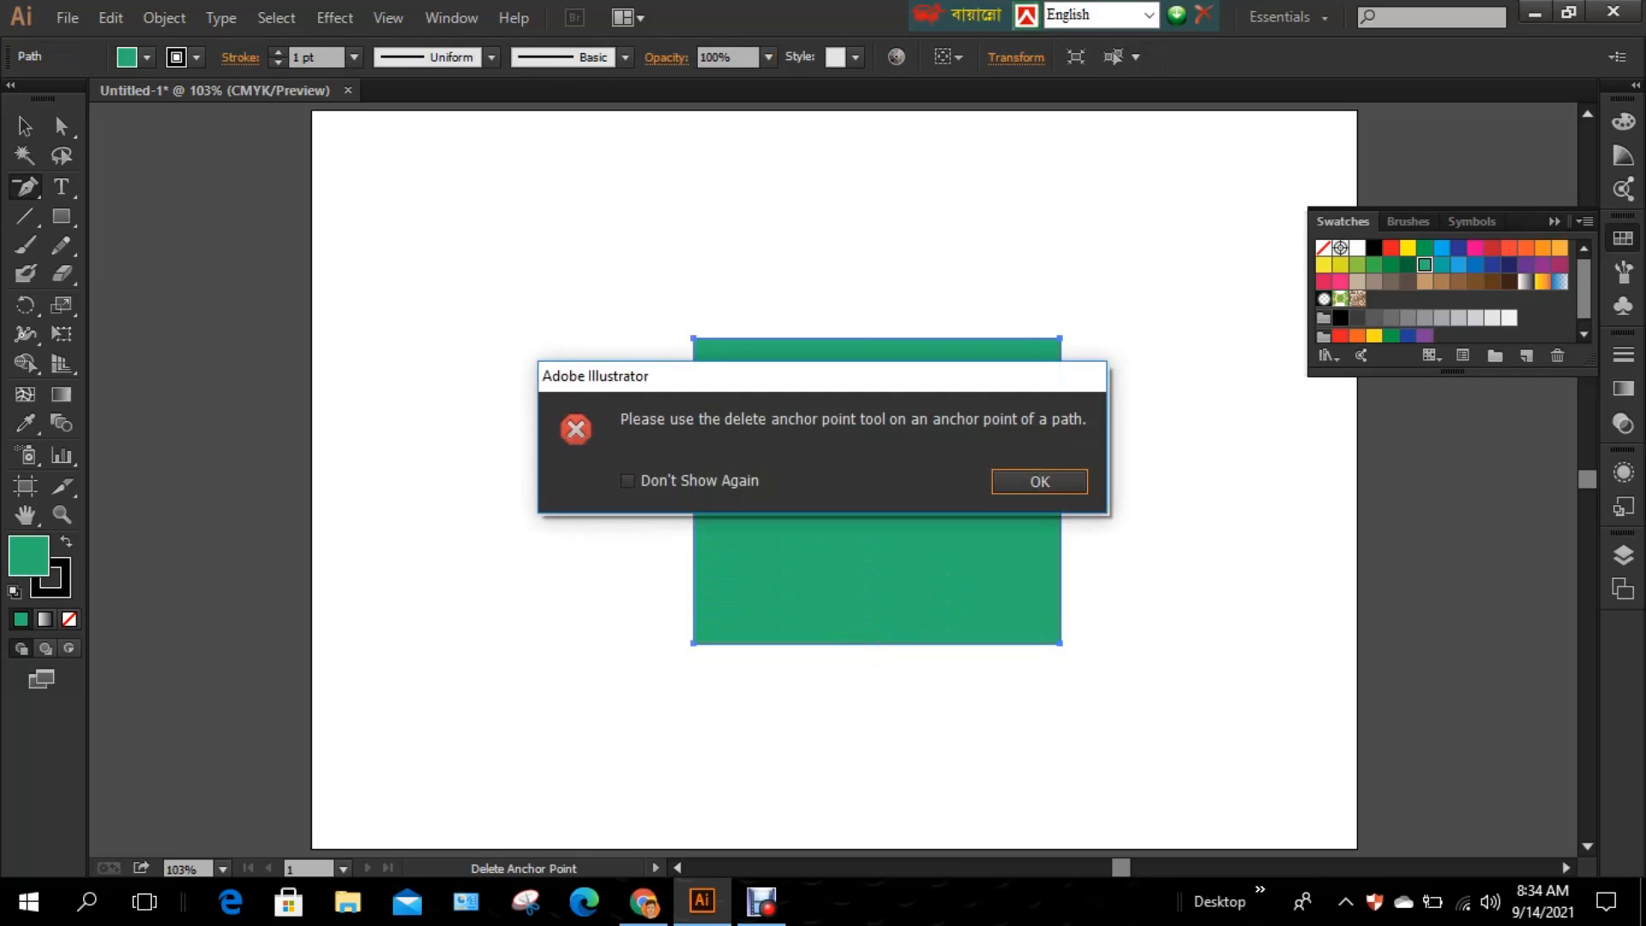
click(1039, 481)
click(1061, 445)
click(1039, 481)
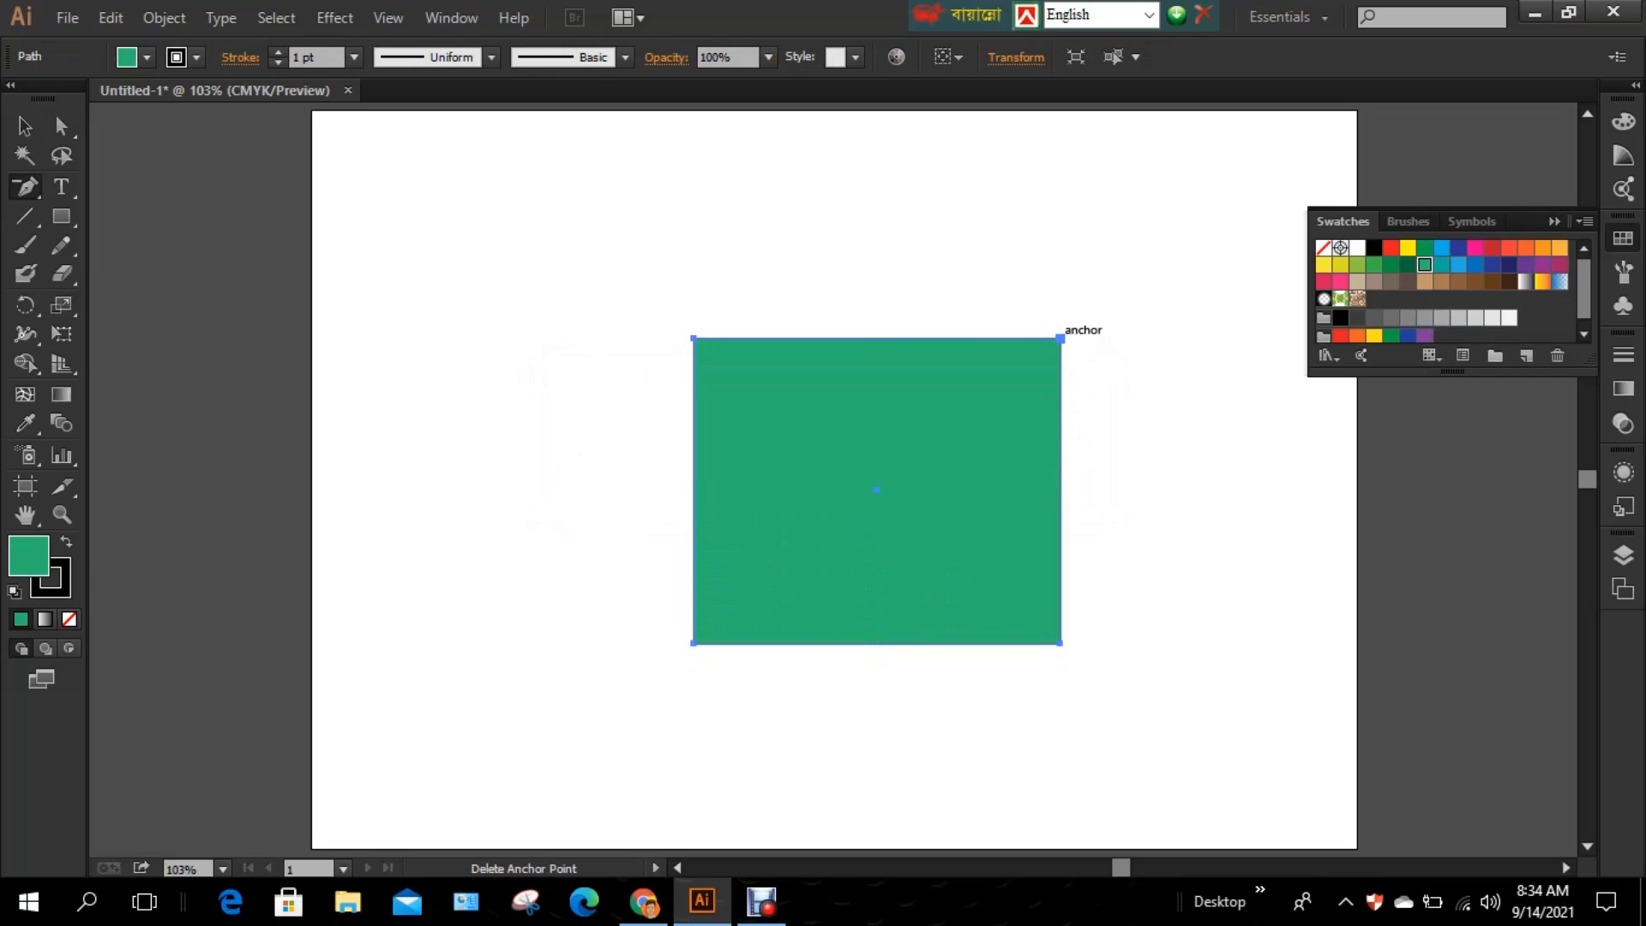
click(1061, 338)
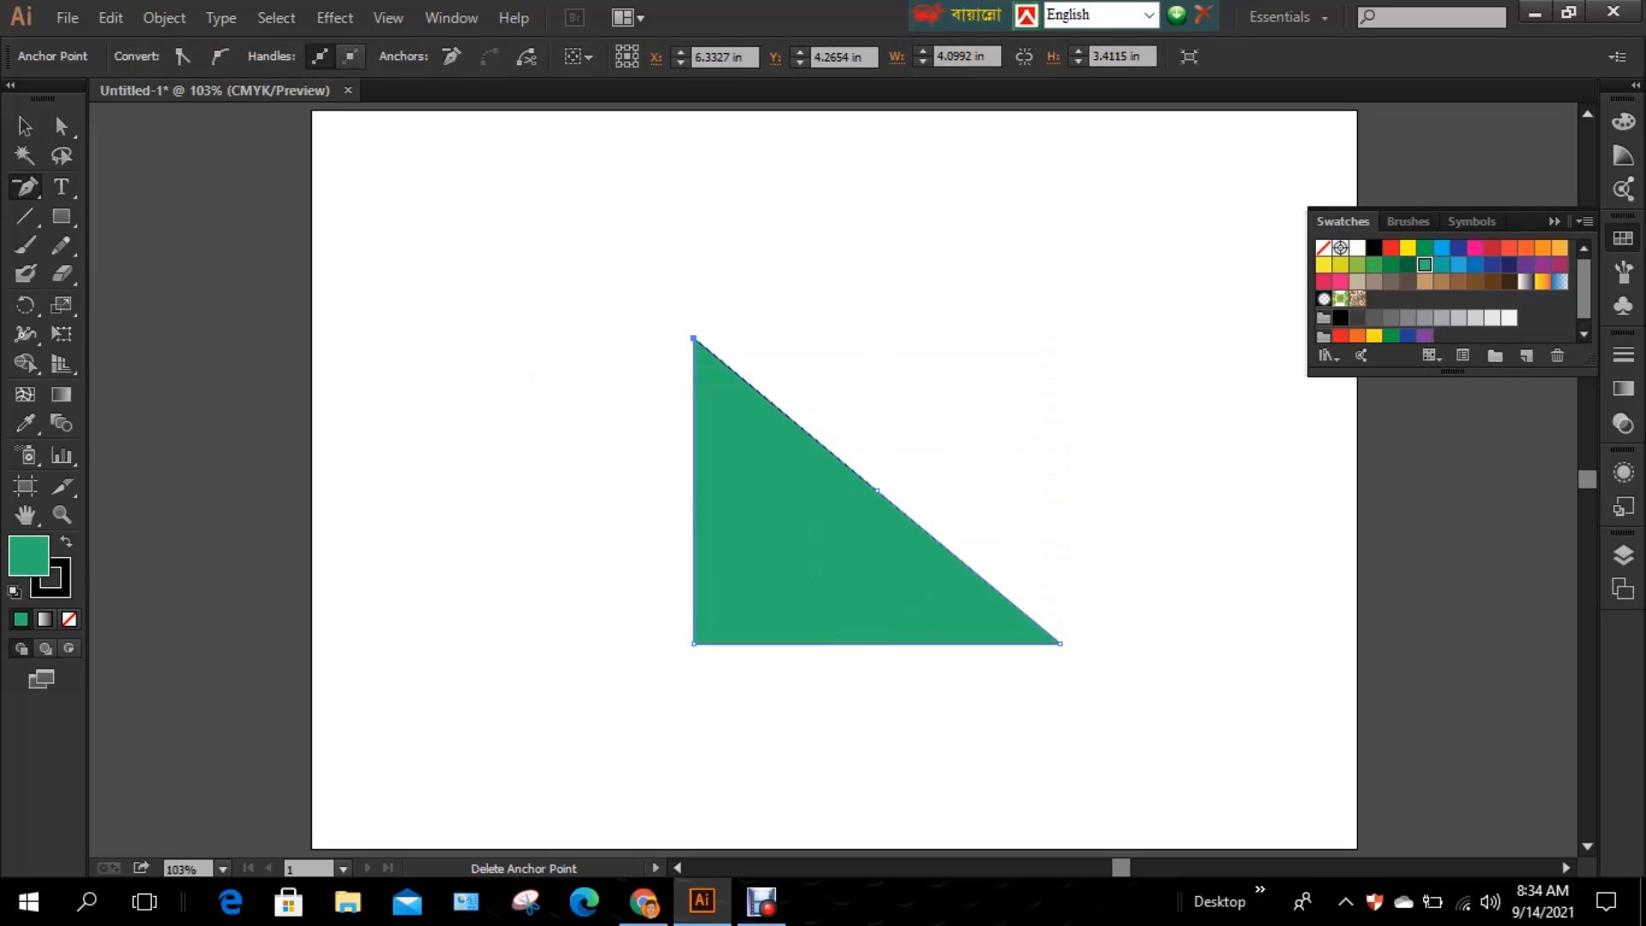
key(ctrl+z)
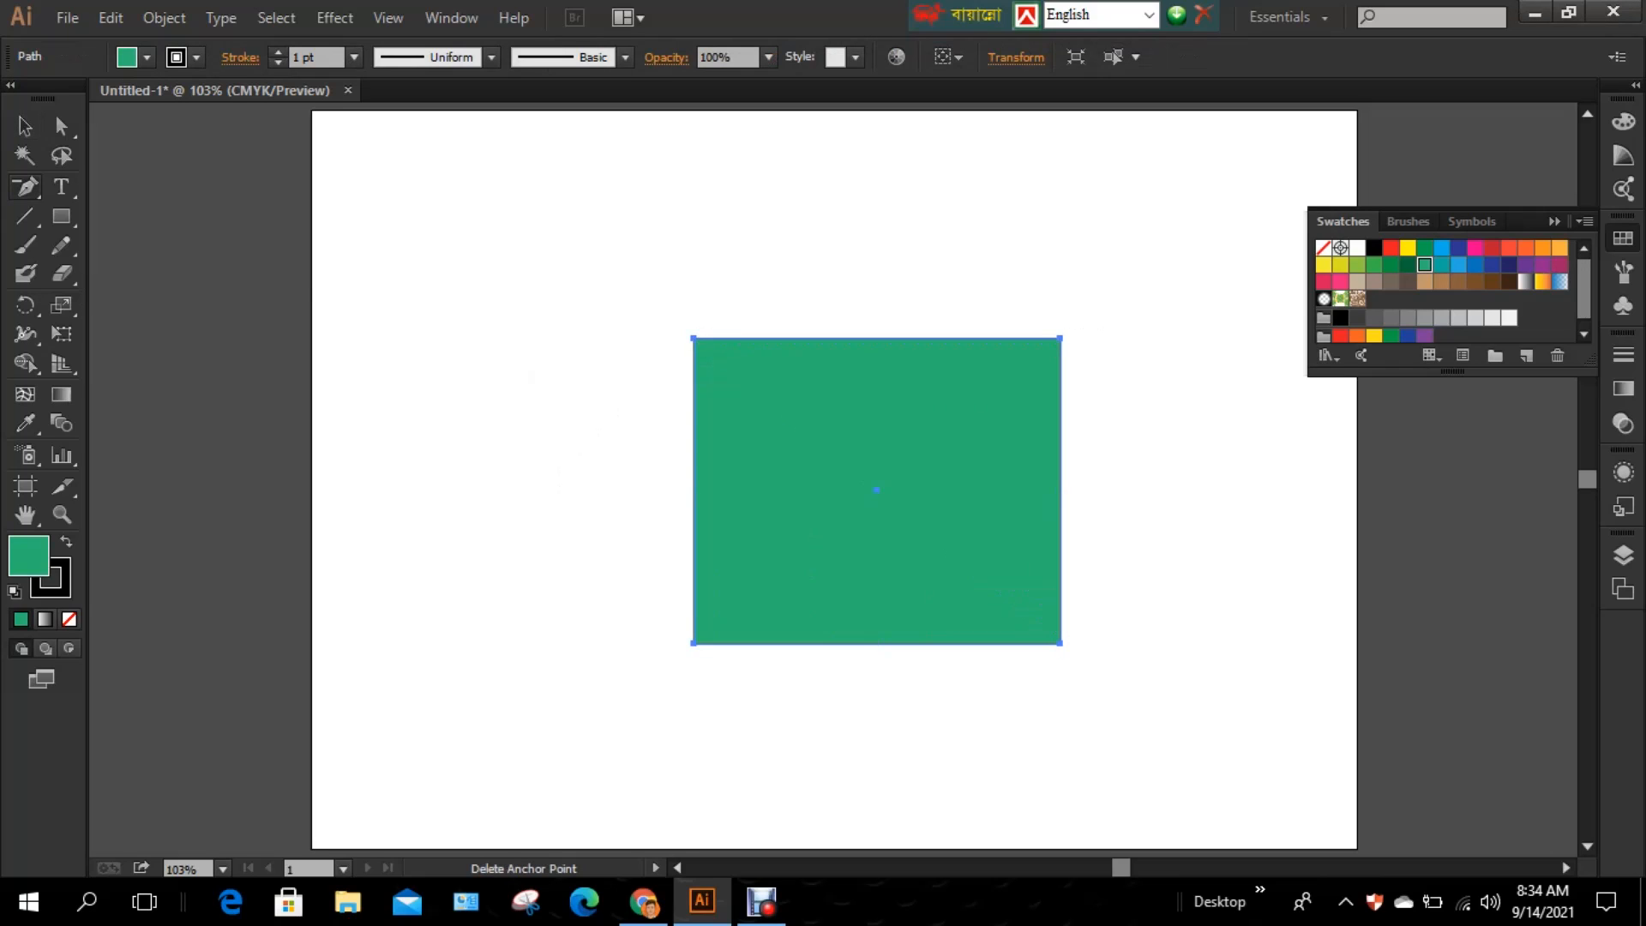
Step: Curve the rectangle's top edge downward from its upper-left corner with the Convert Anchor Point tool, retracting the other handle to straighten the left edge
click(26, 186)
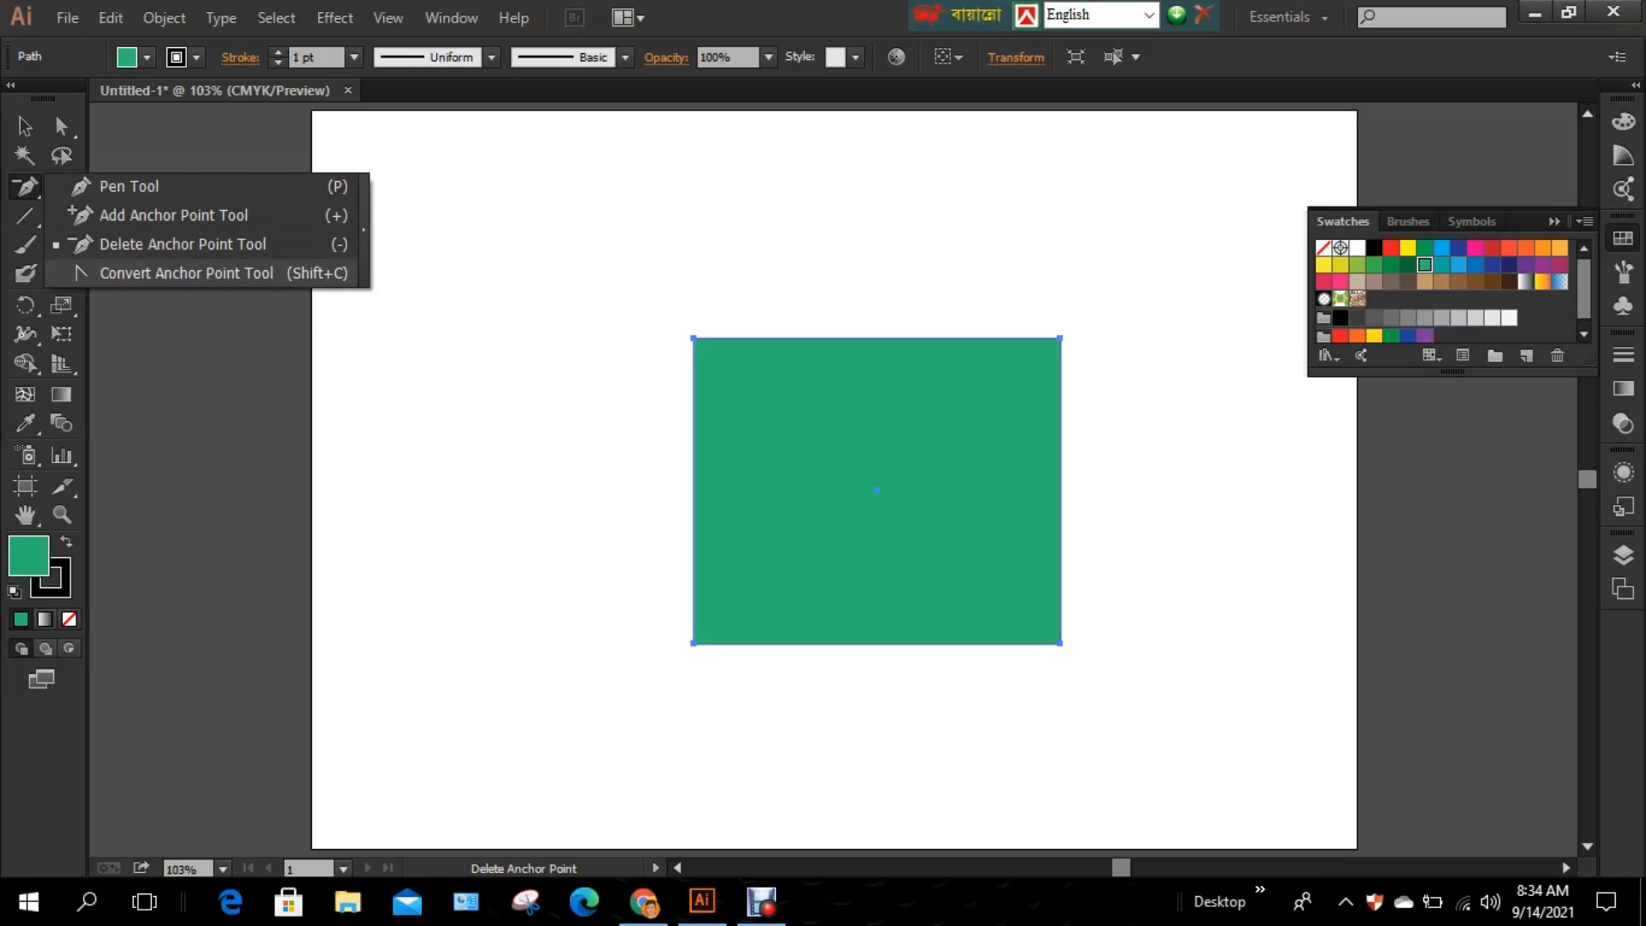
click(186, 273)
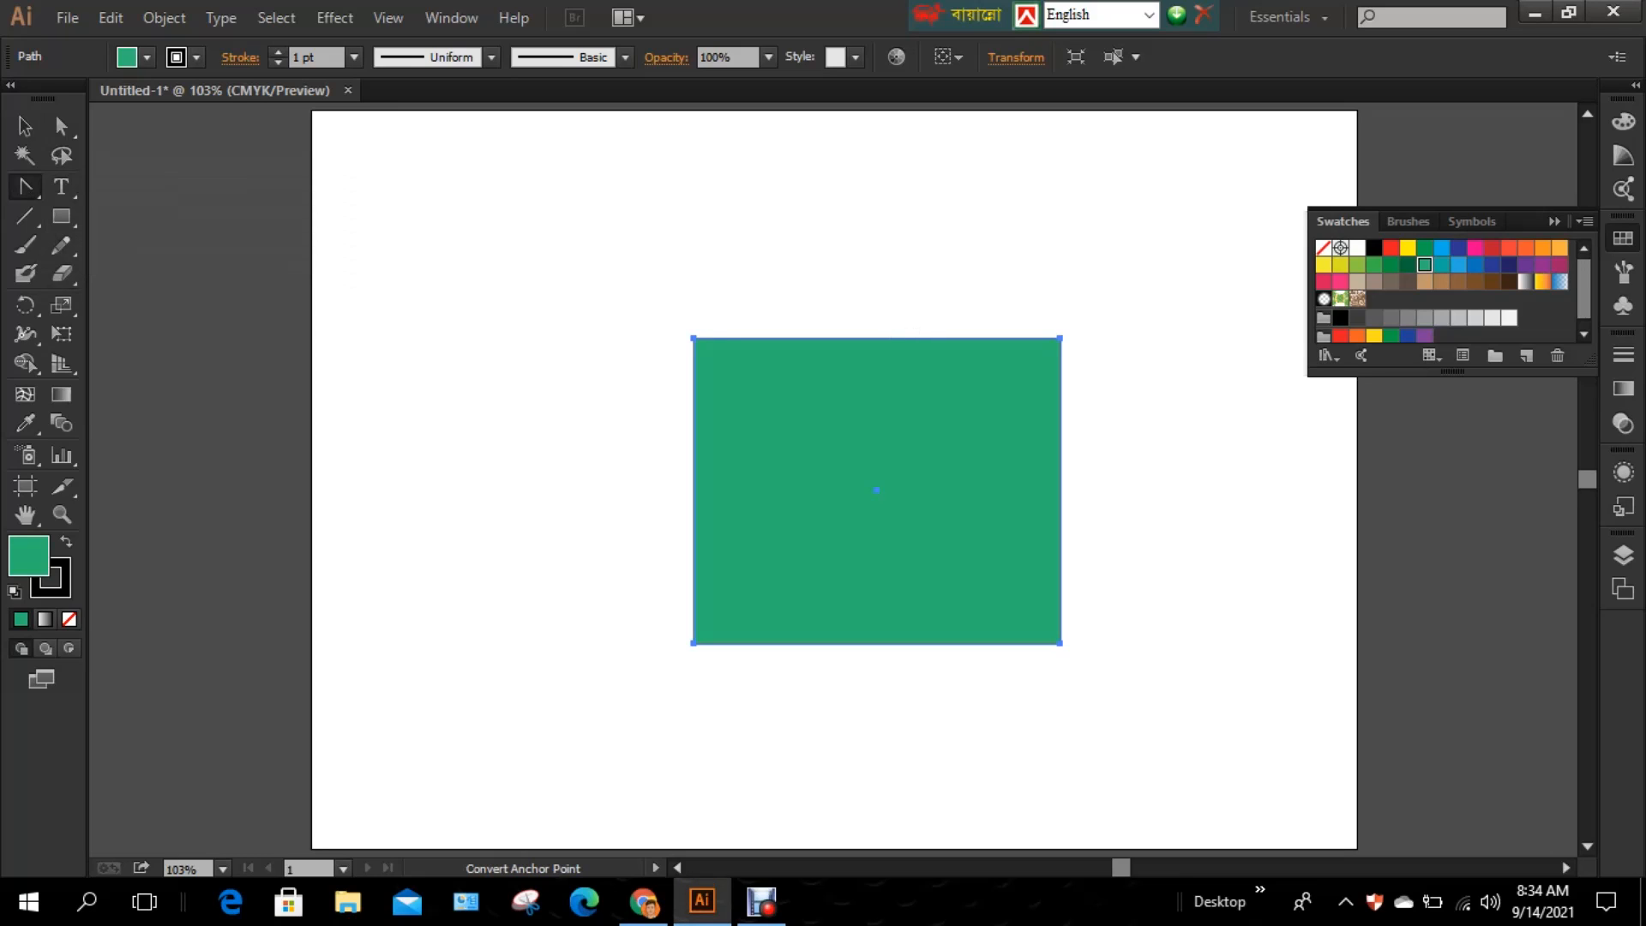
drag(693, 338, 866, 445)
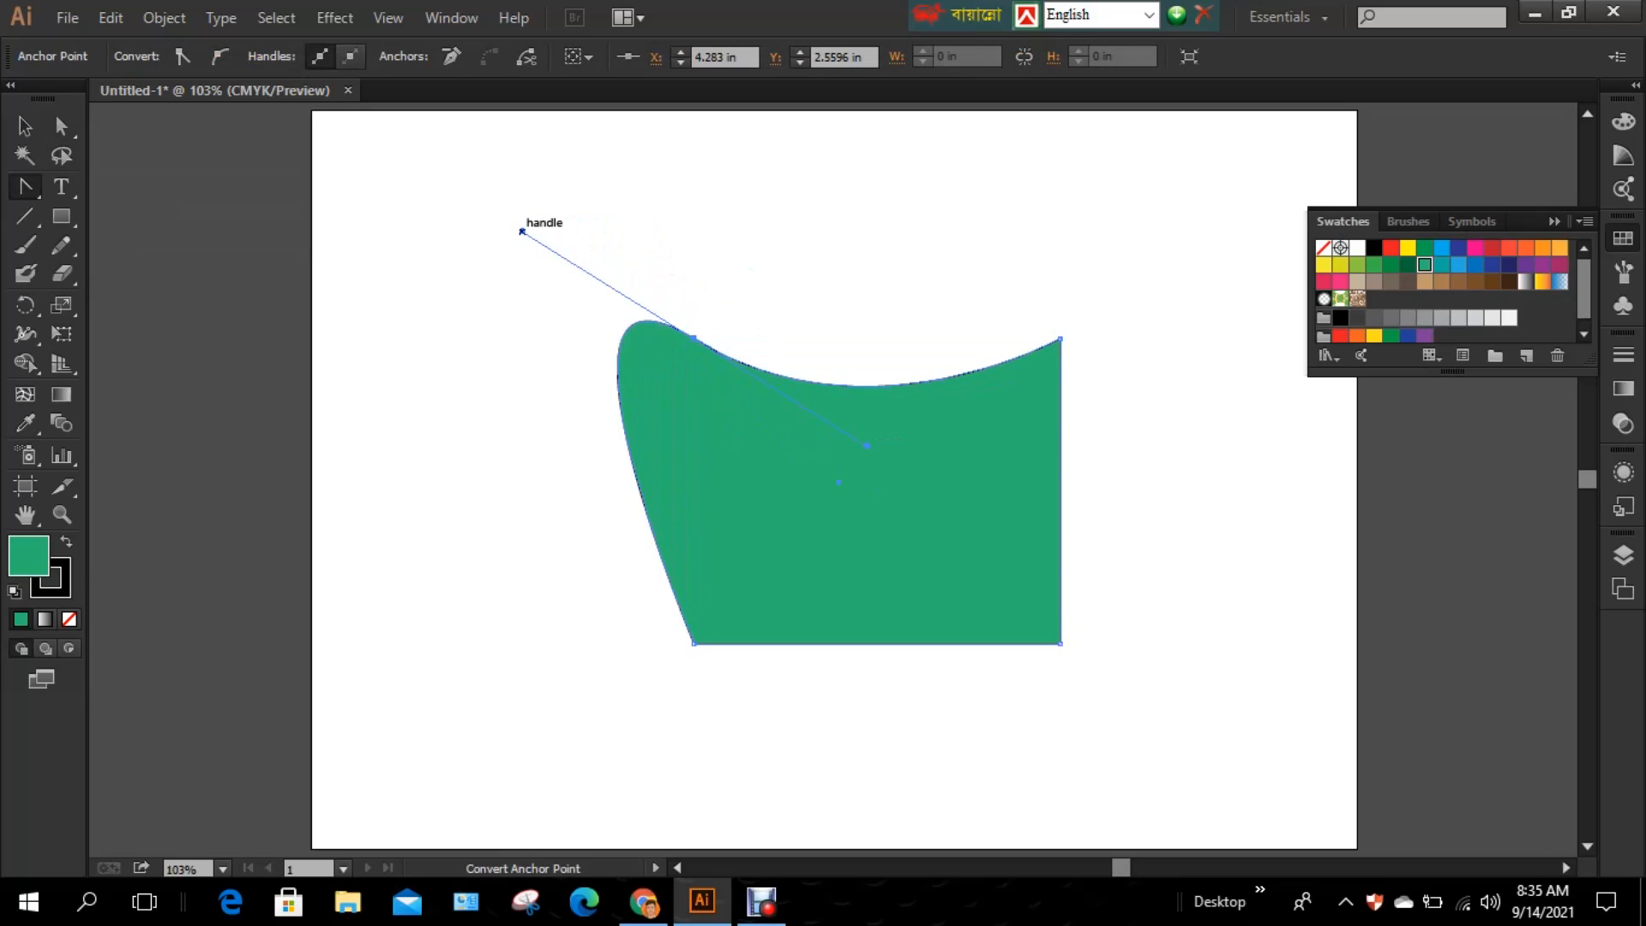
drag(522, 230, 695, 339)
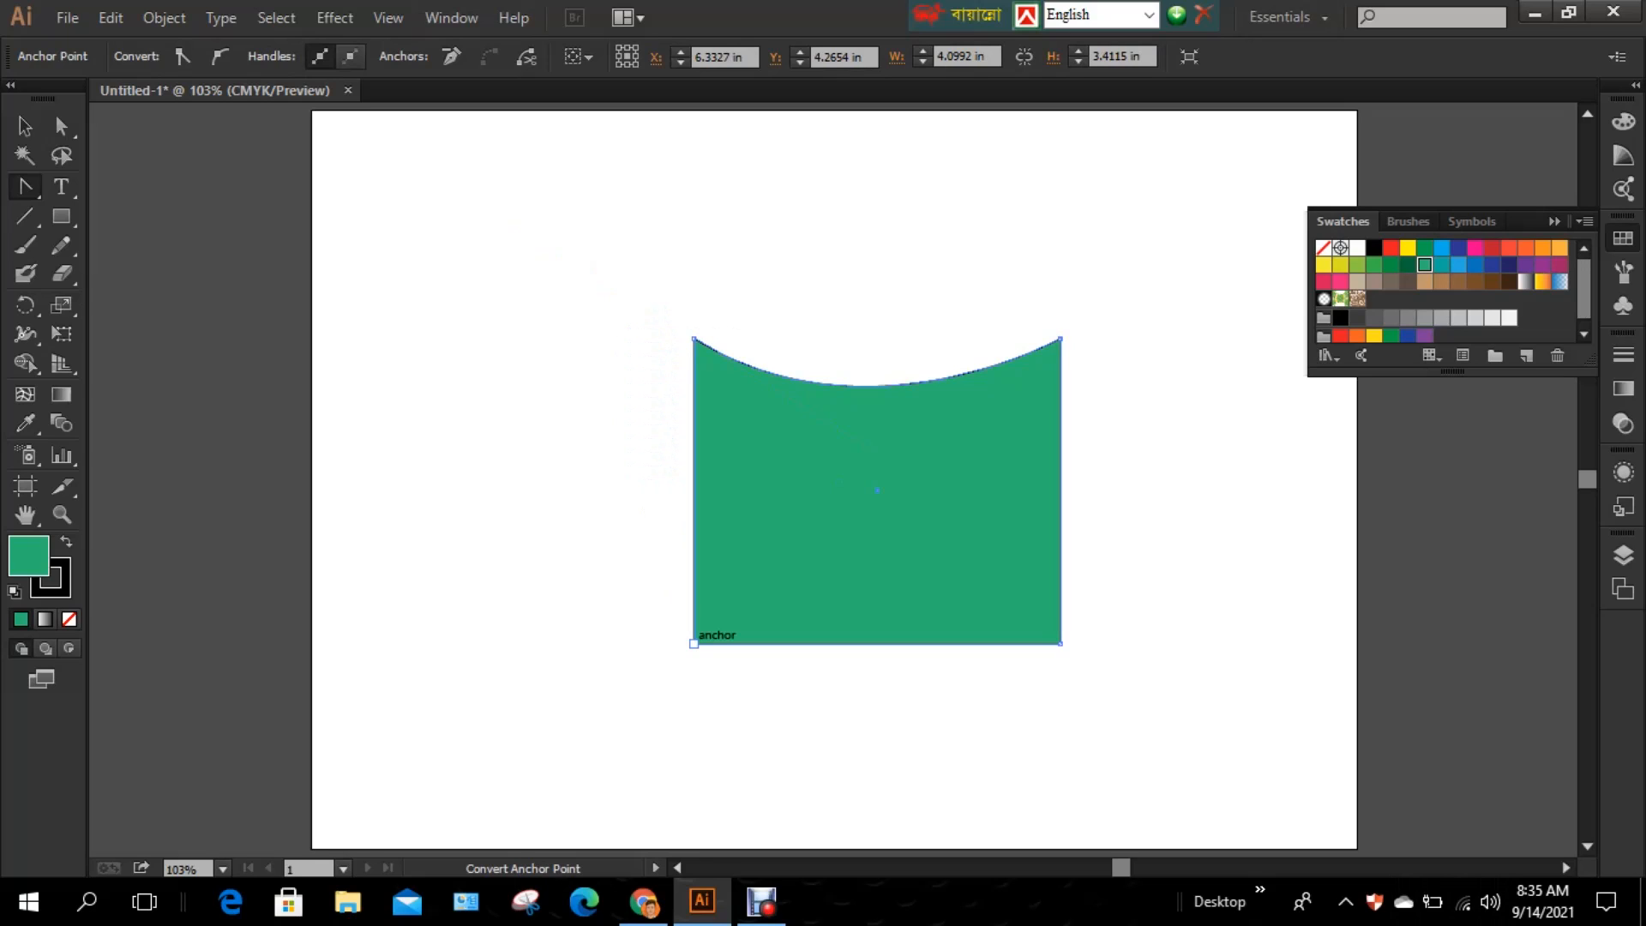
Step: Bulge the bottom edge downward from the lower-left corner, and retract the other handle to keep the left edge straight
click(694, 642)
drag(695, 642, 854, 761)
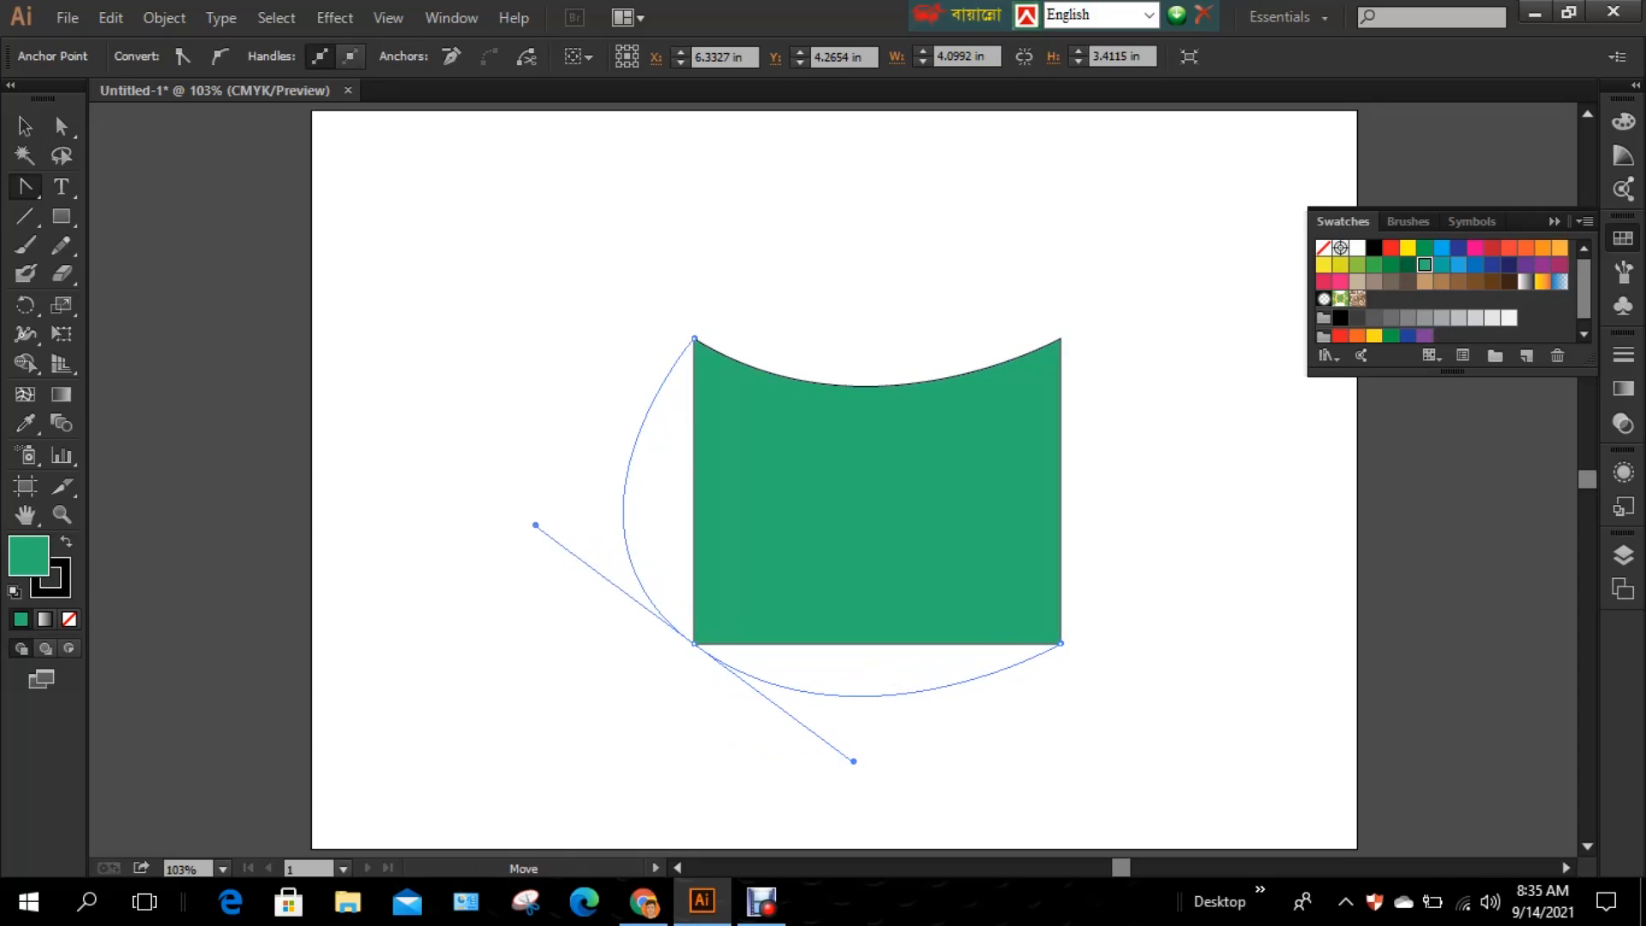
drag(854, 760, 854, 761)
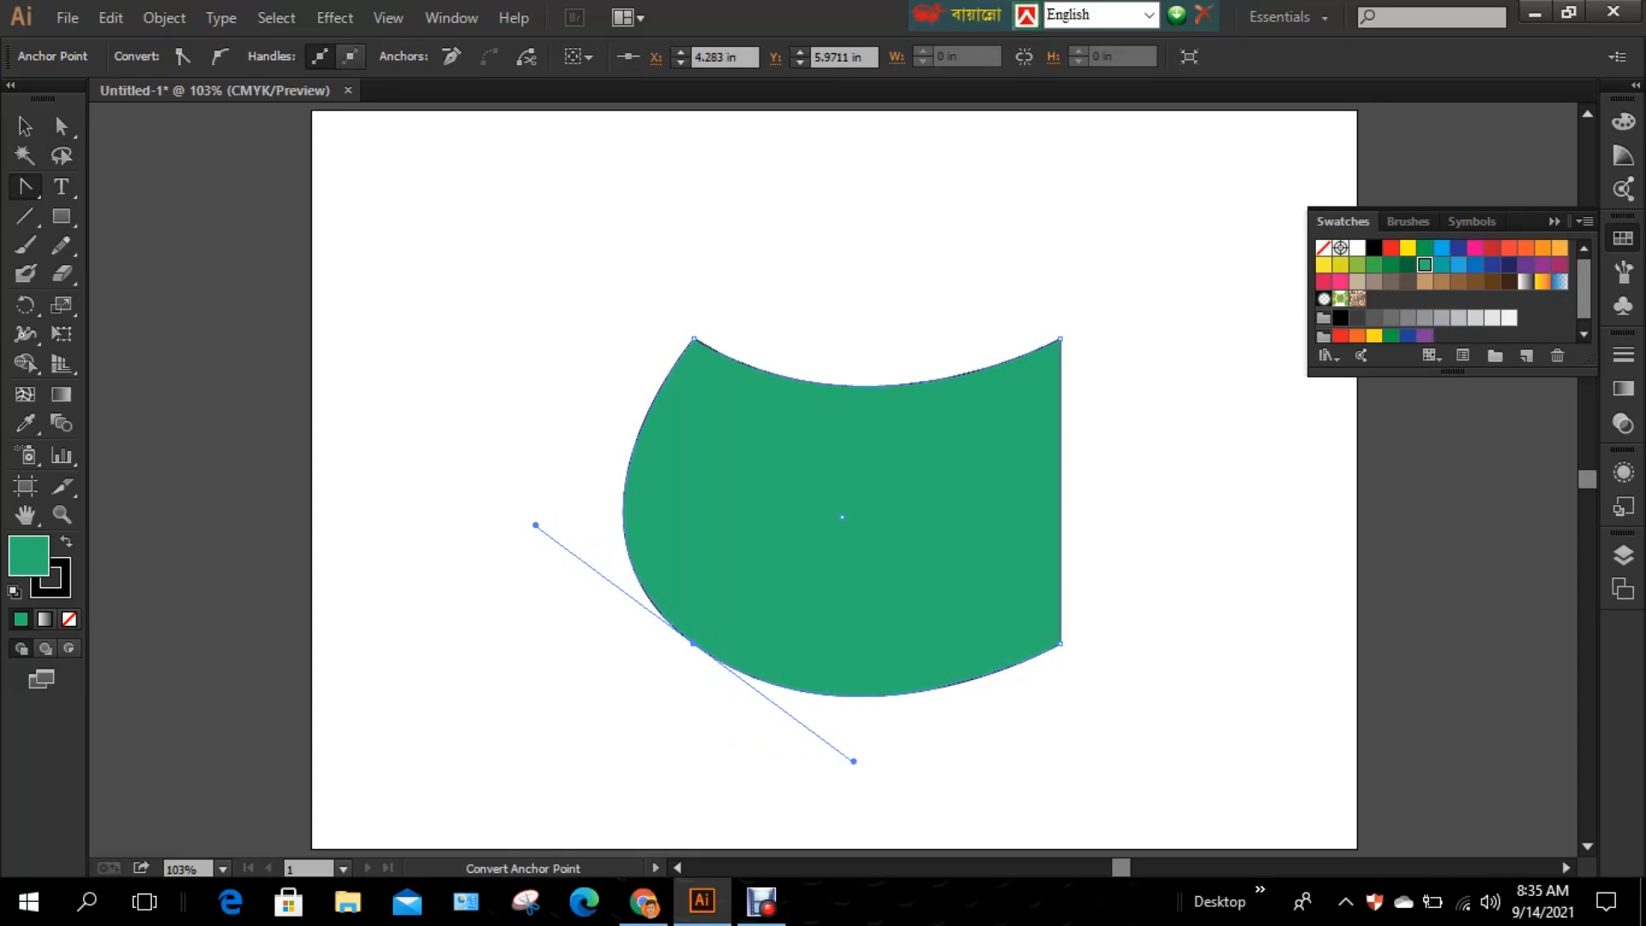
drag(536, 525, 694, 643)
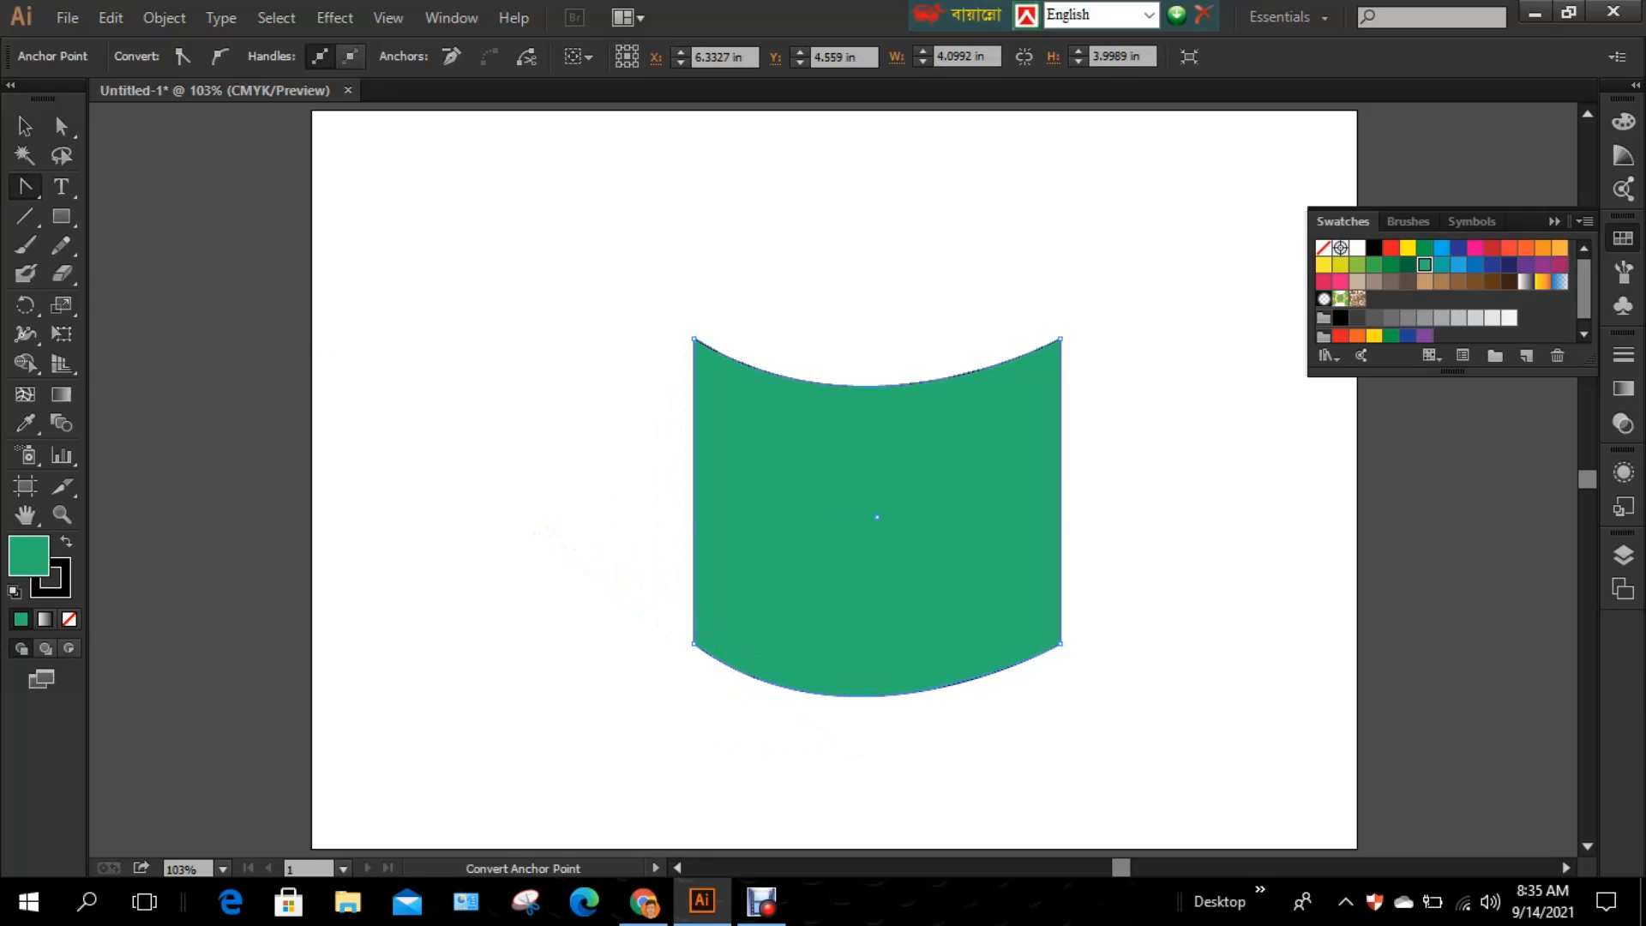
Step: Fill the curved shape with light blue and deselect it
click(25, 126)
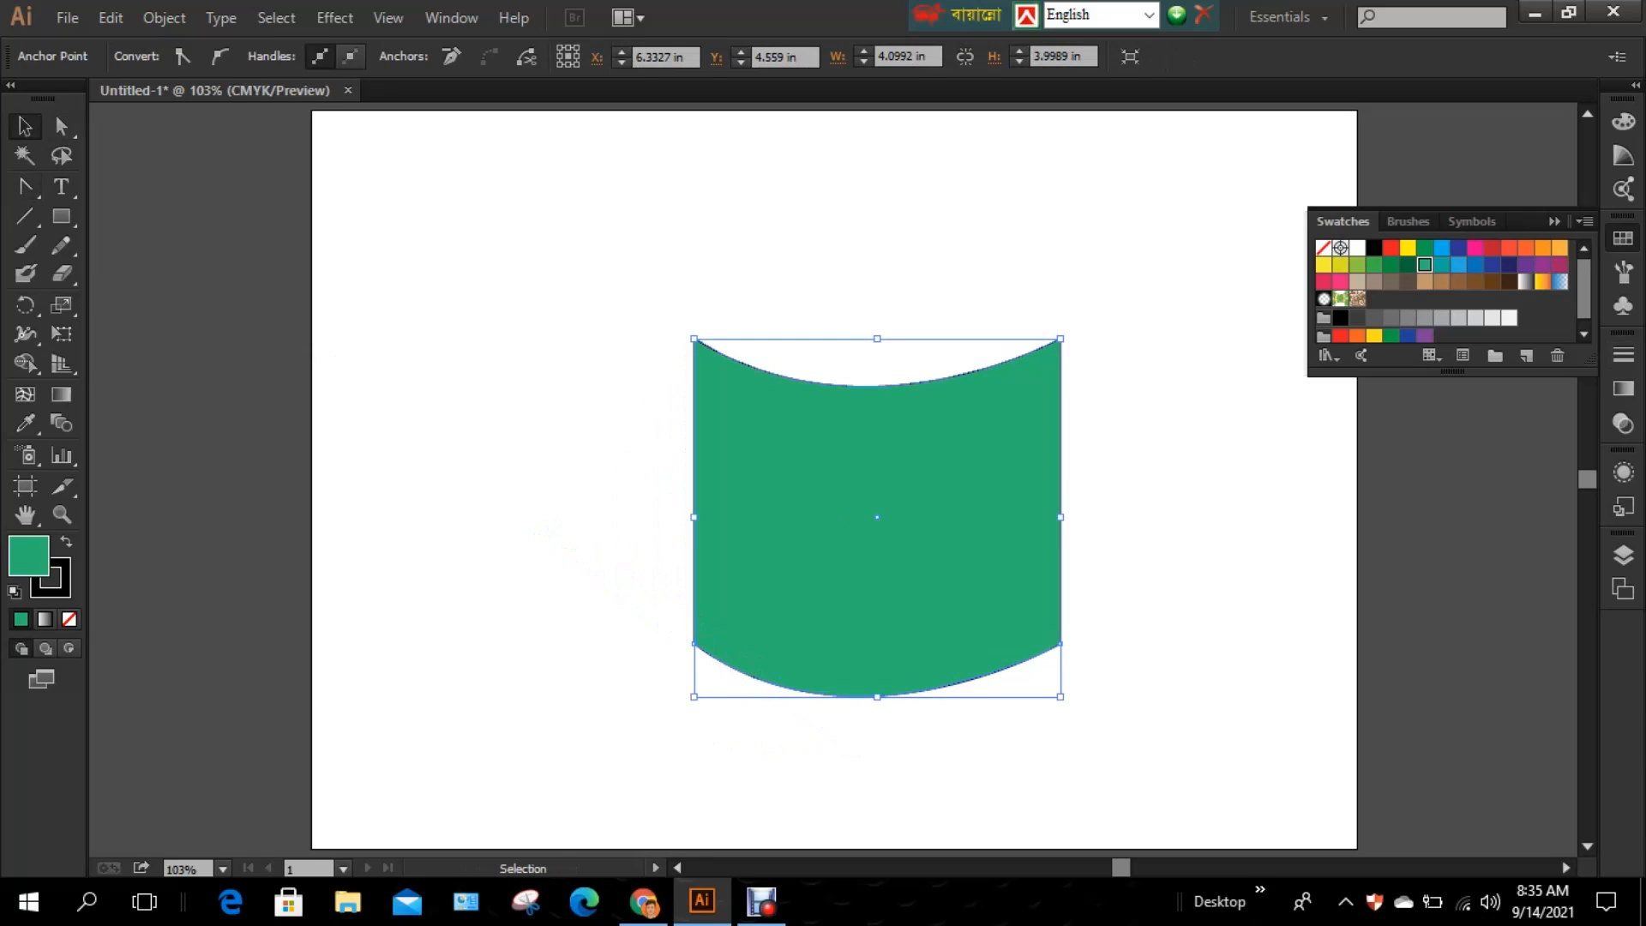
click(1441, 248)
key(ctrl+shift+a)
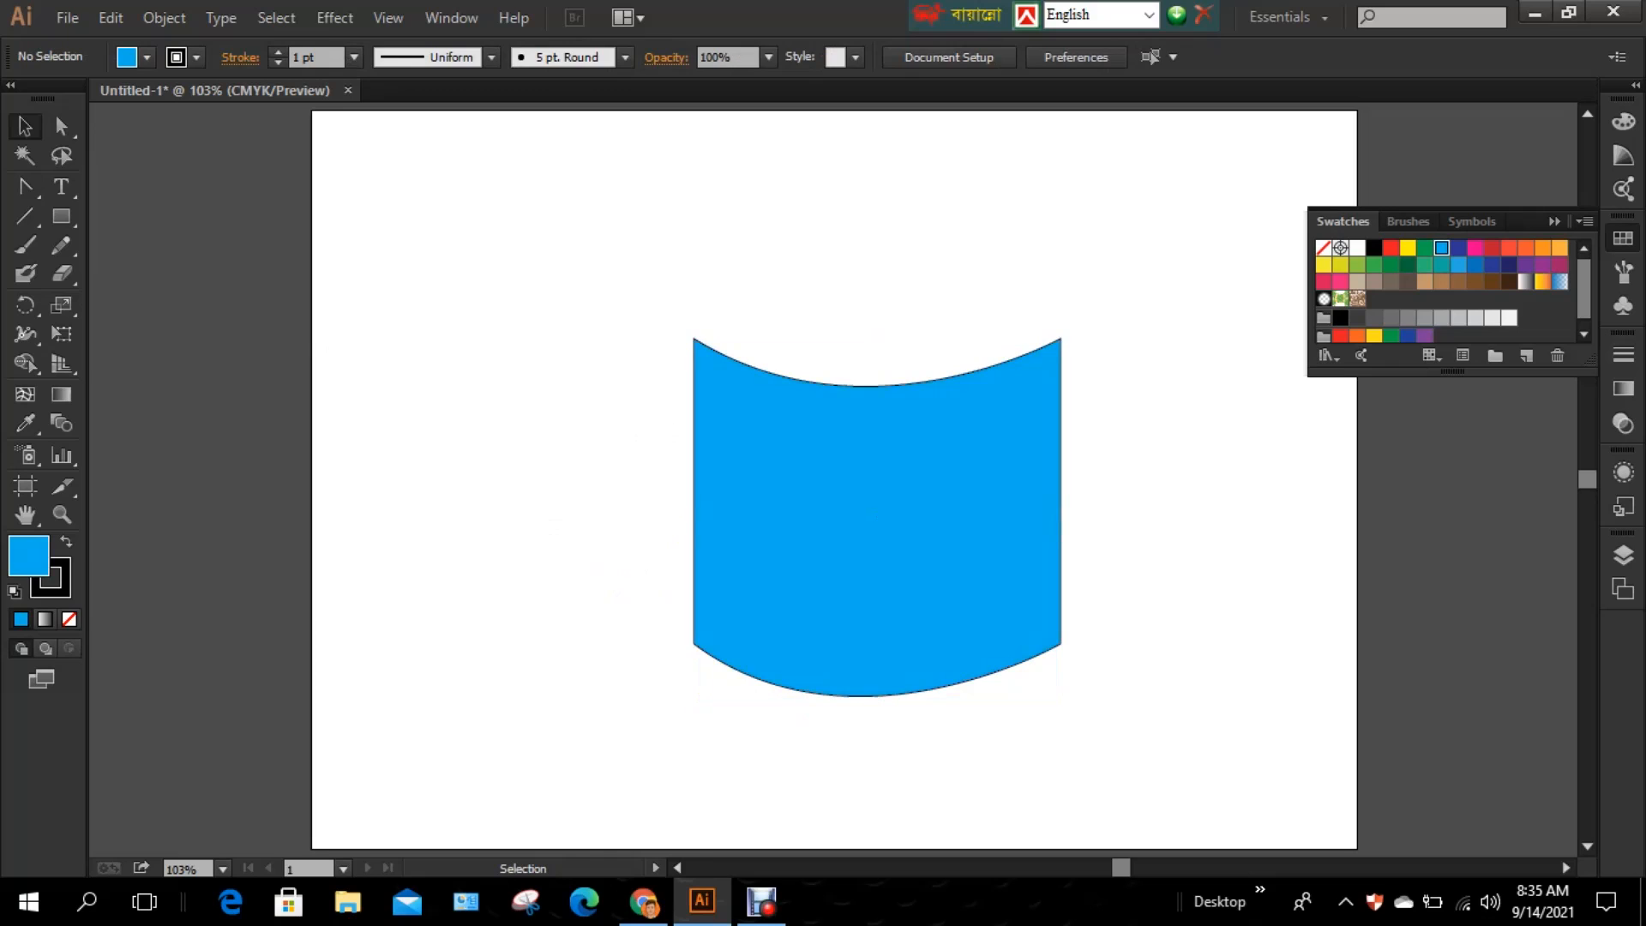
Step: Move the blue shape toward the artboard's upper-left area and place a duplicate flush against its right edge
drag(1001, 521, 772, 395)
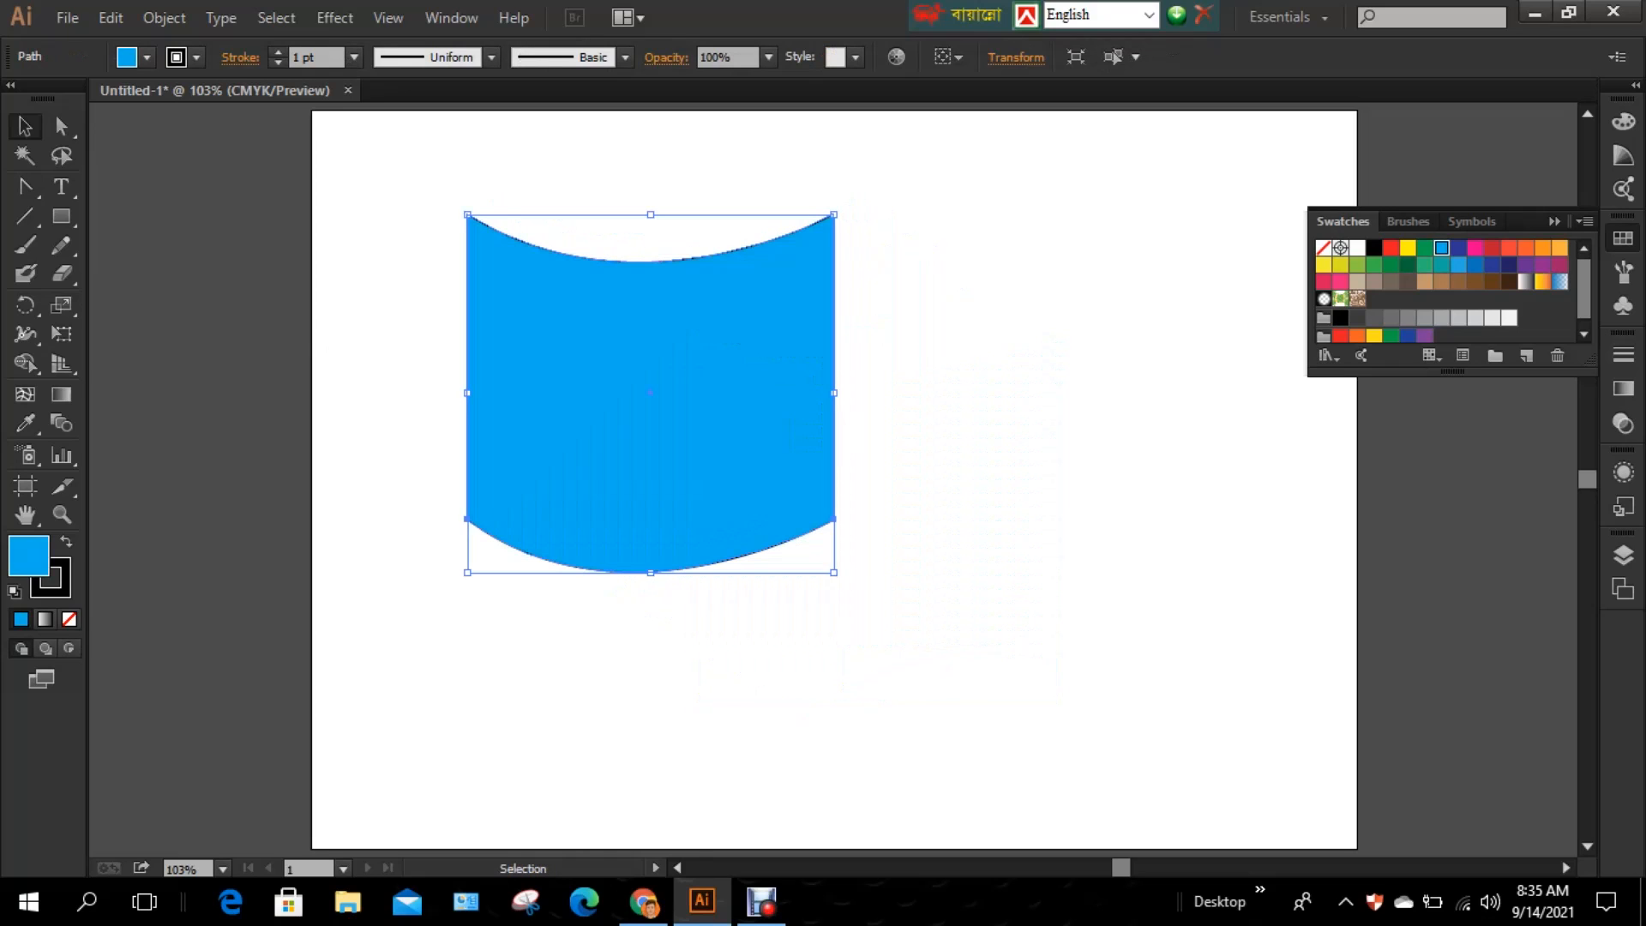
key(ctrl+shift+a)
key(ctrl+a)
drag(711, 459, 1075, 458)
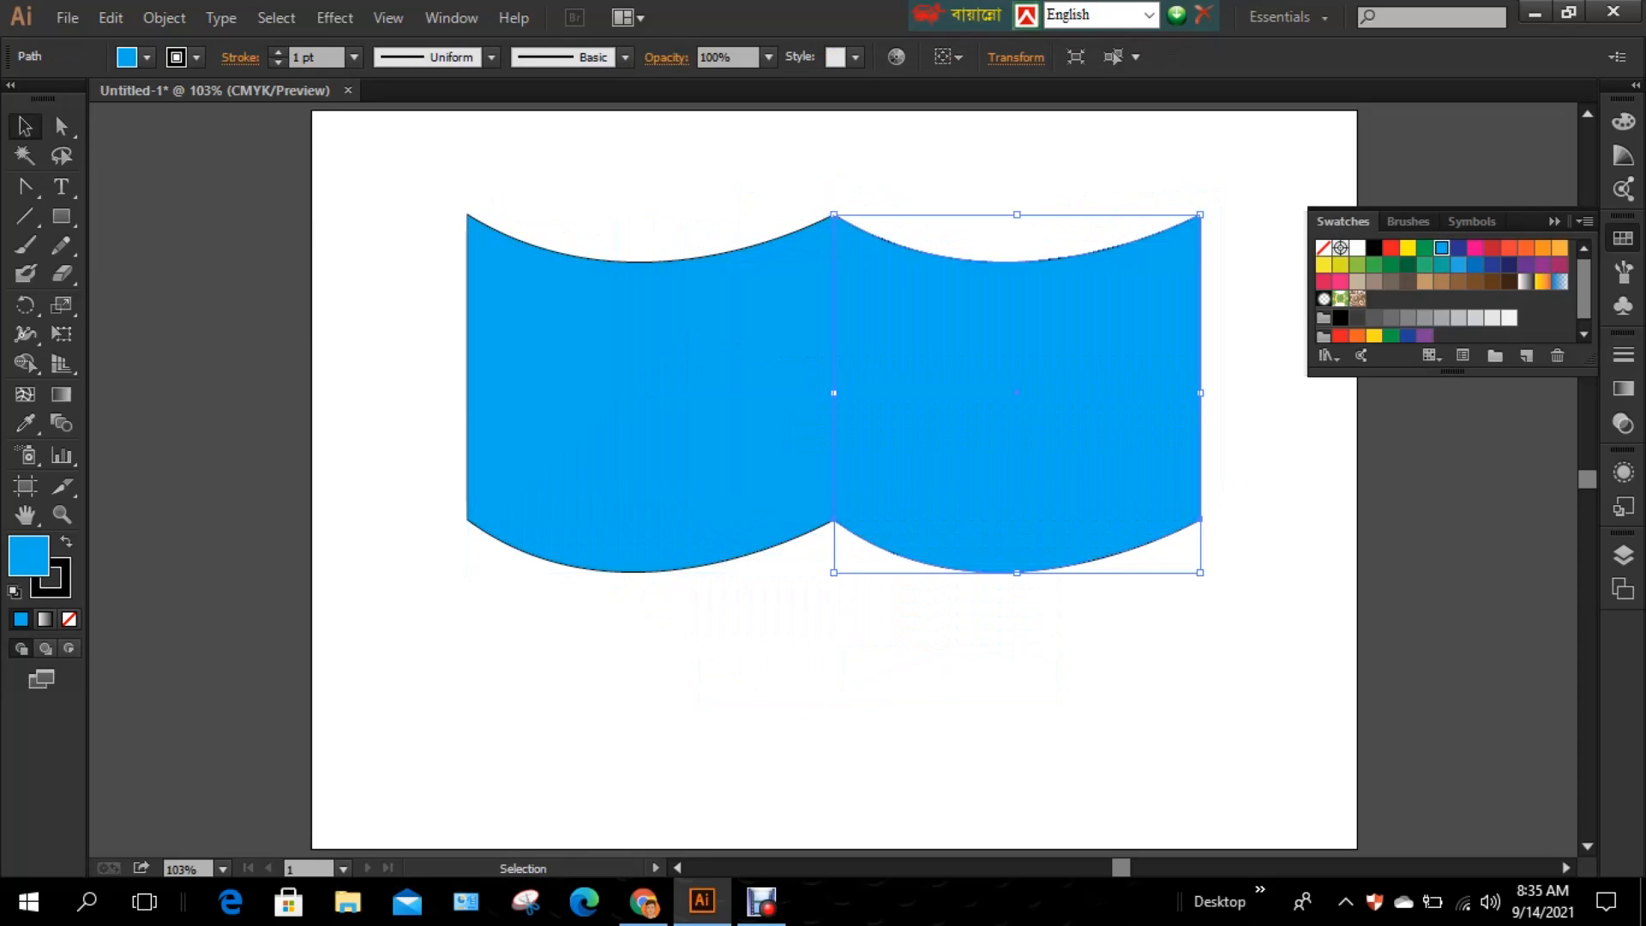
Step: Reflect the duplicate across the vertical axis with Preview on, and deselect it
right_click(1061, 465)
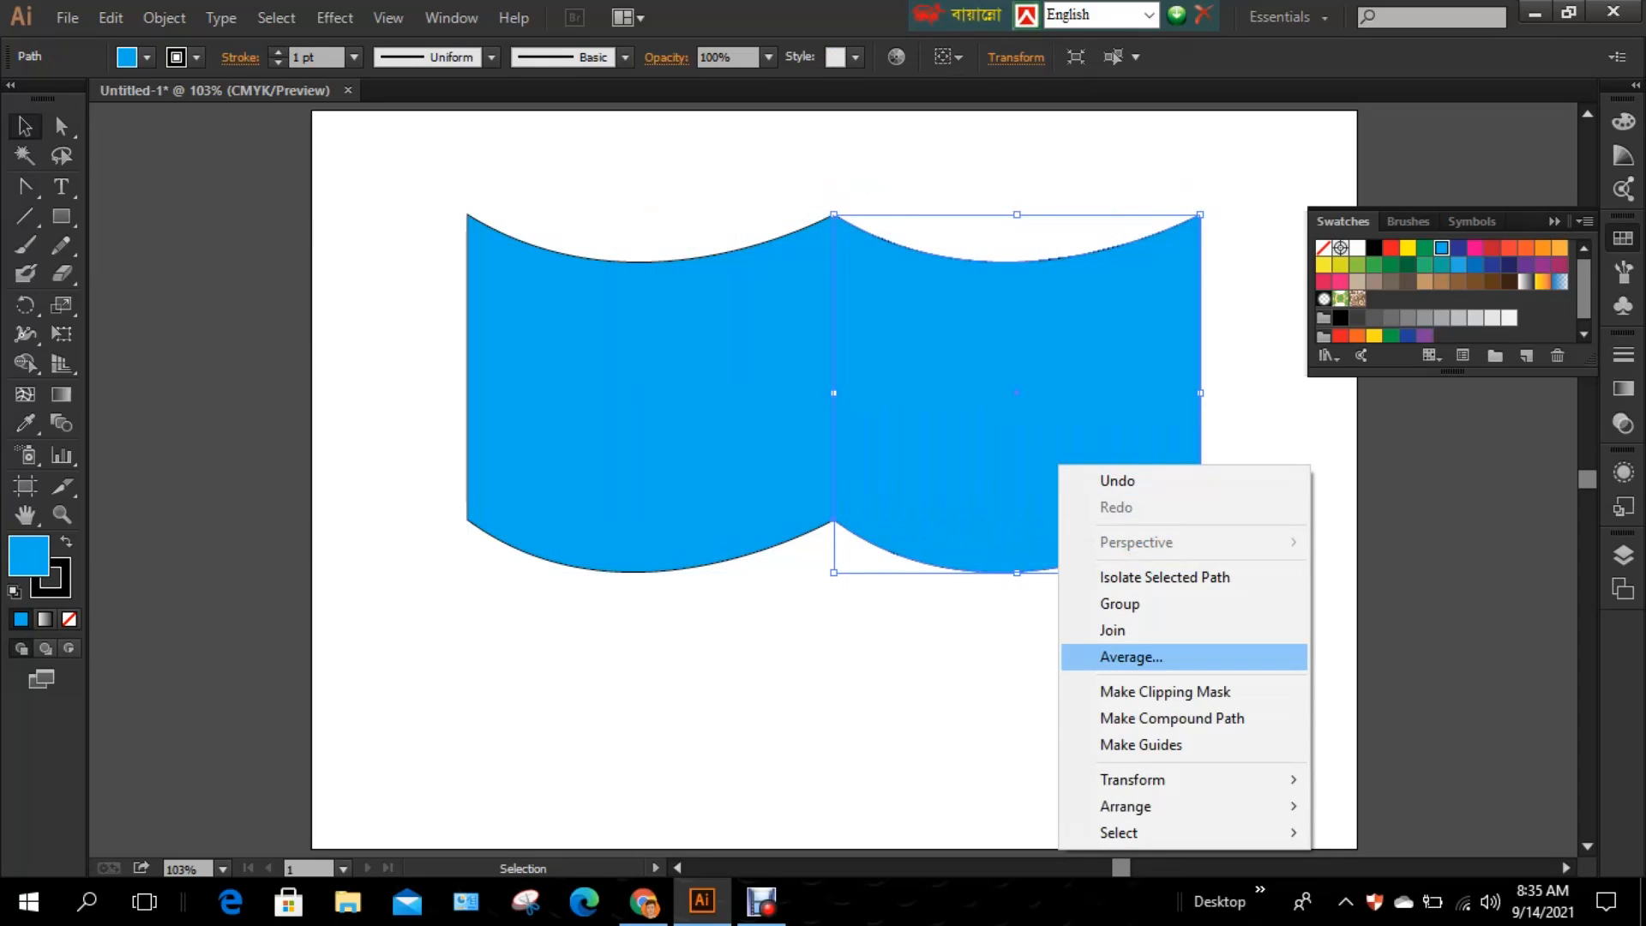
mouse_move(1131, 779)
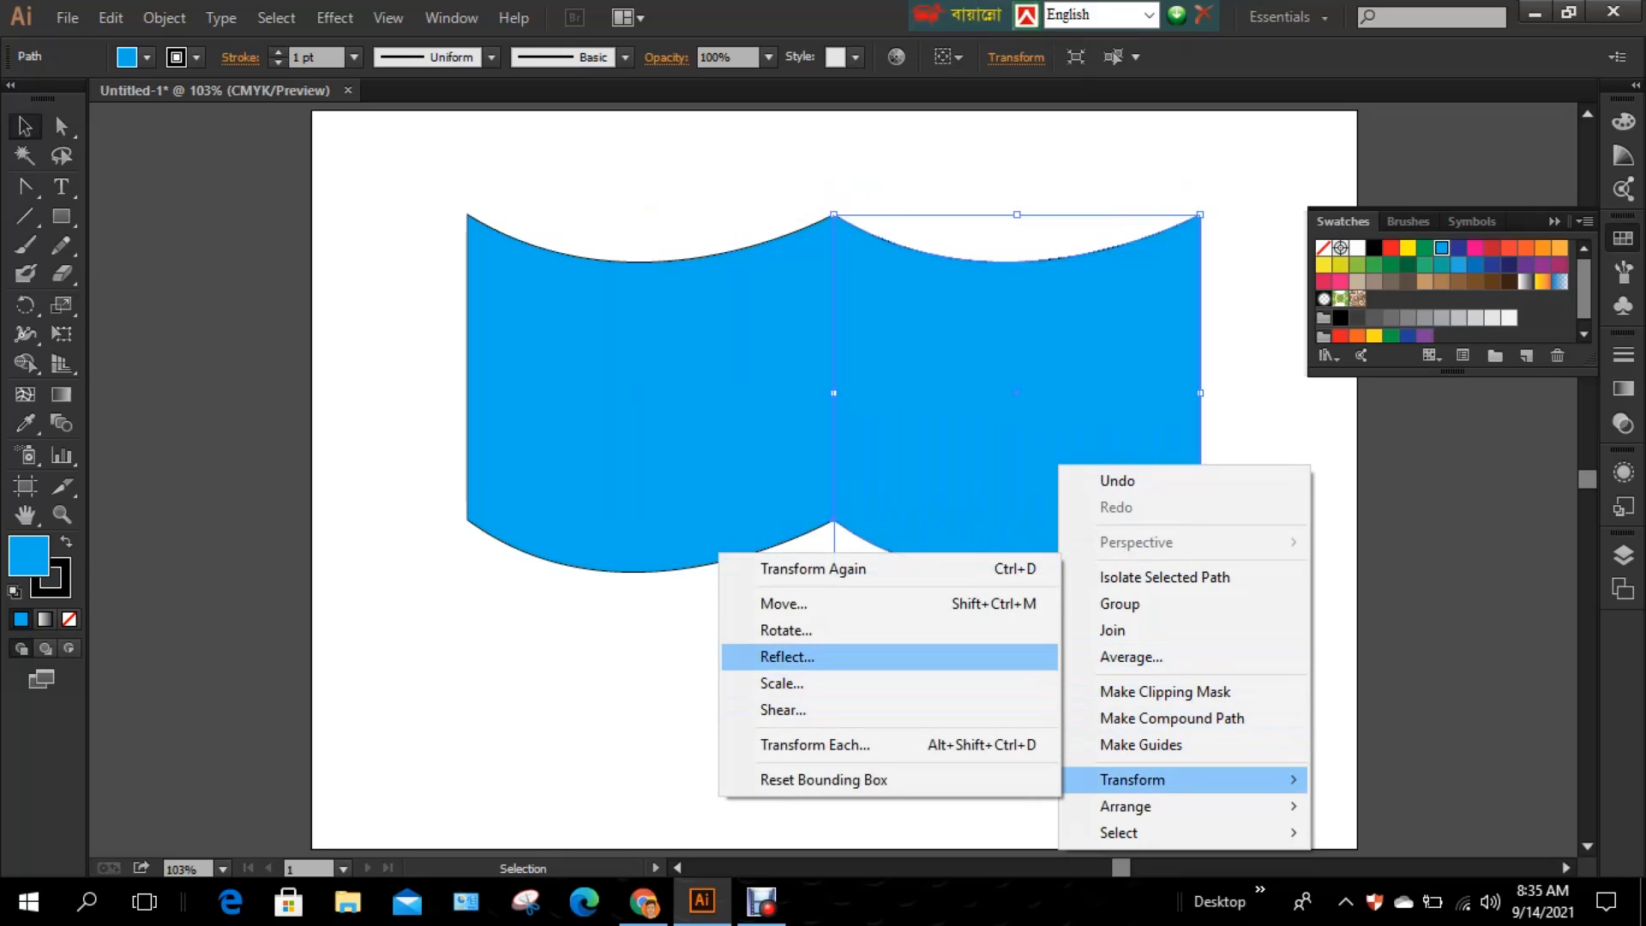
click(787, 657)
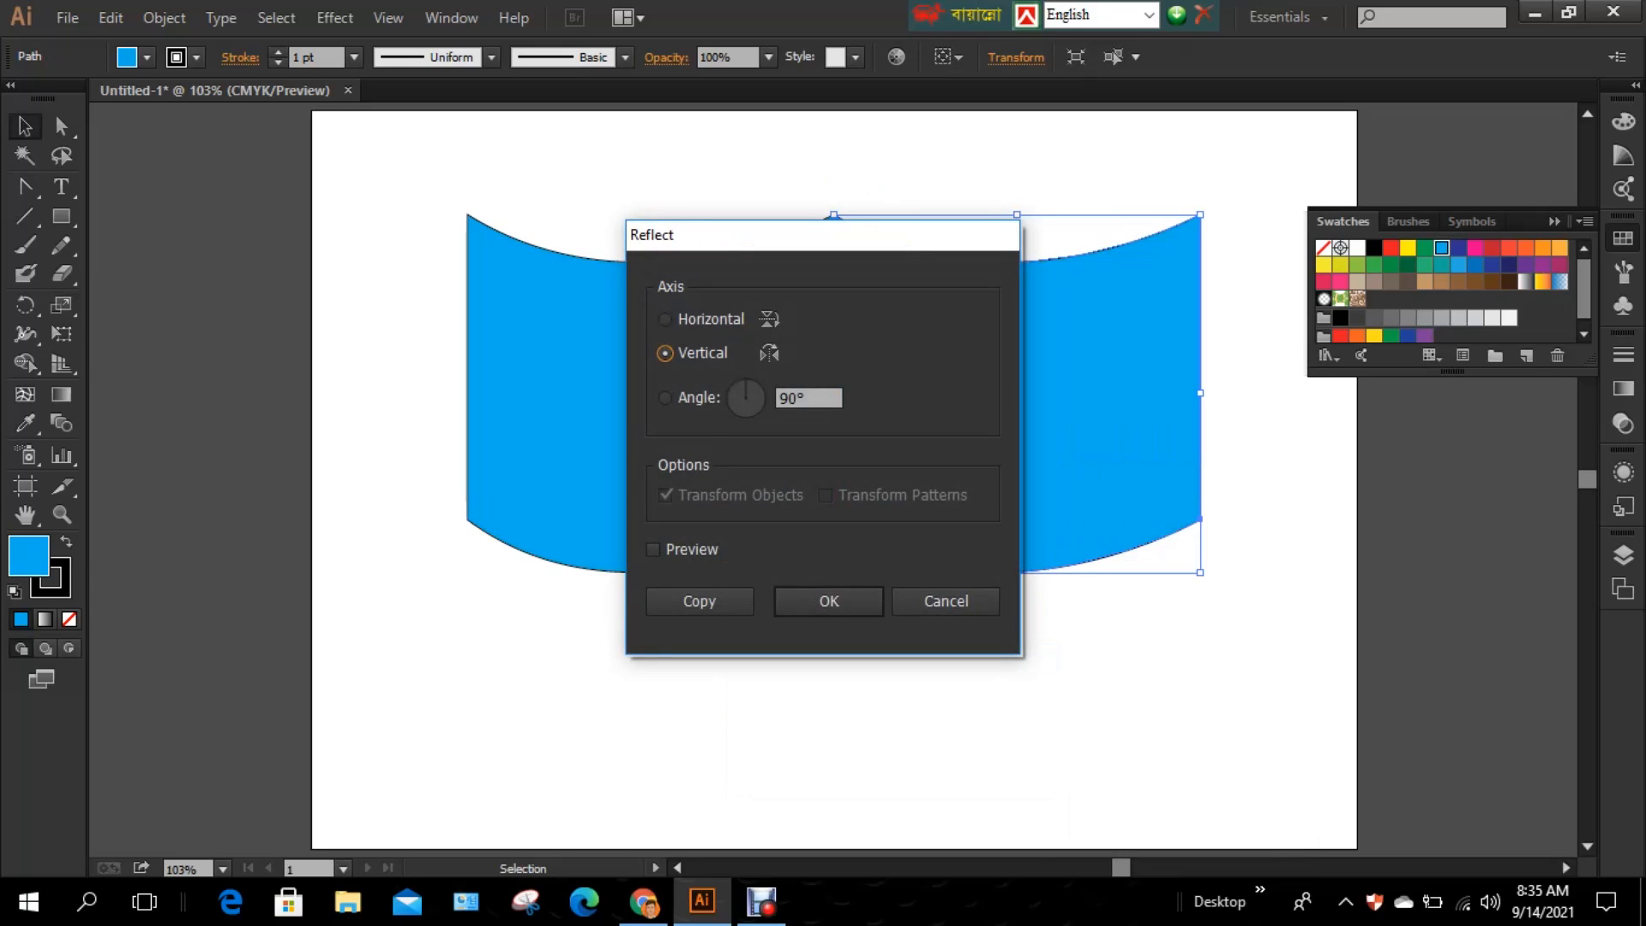
click(653, 548)
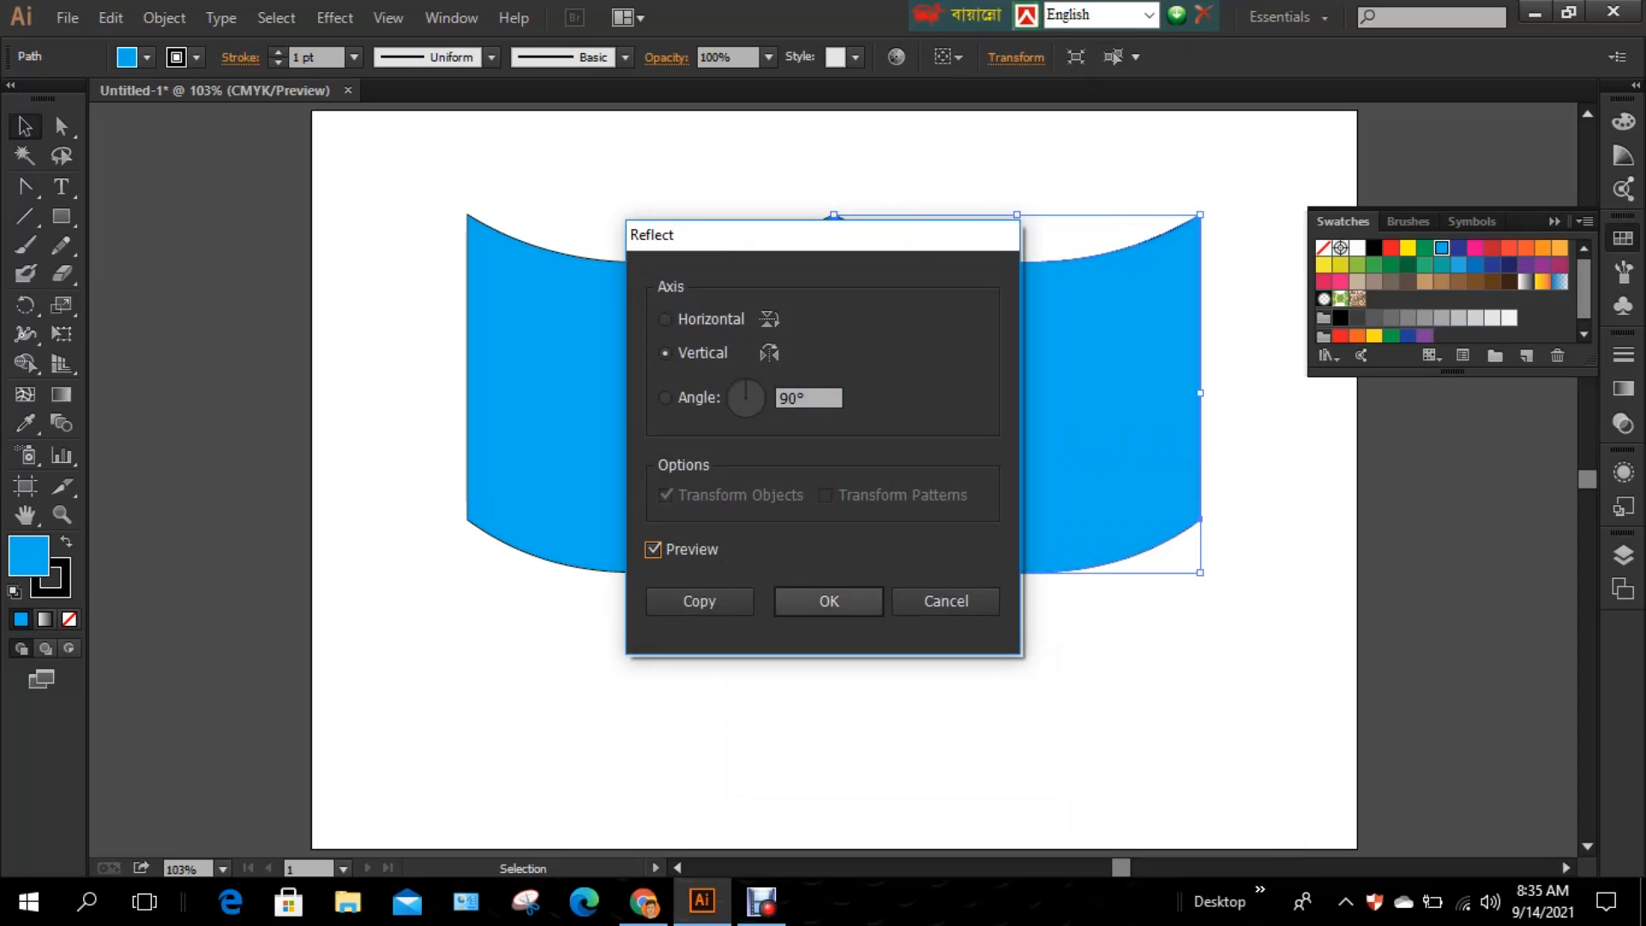
click(828, 601)
key(ctrl+shift+a)
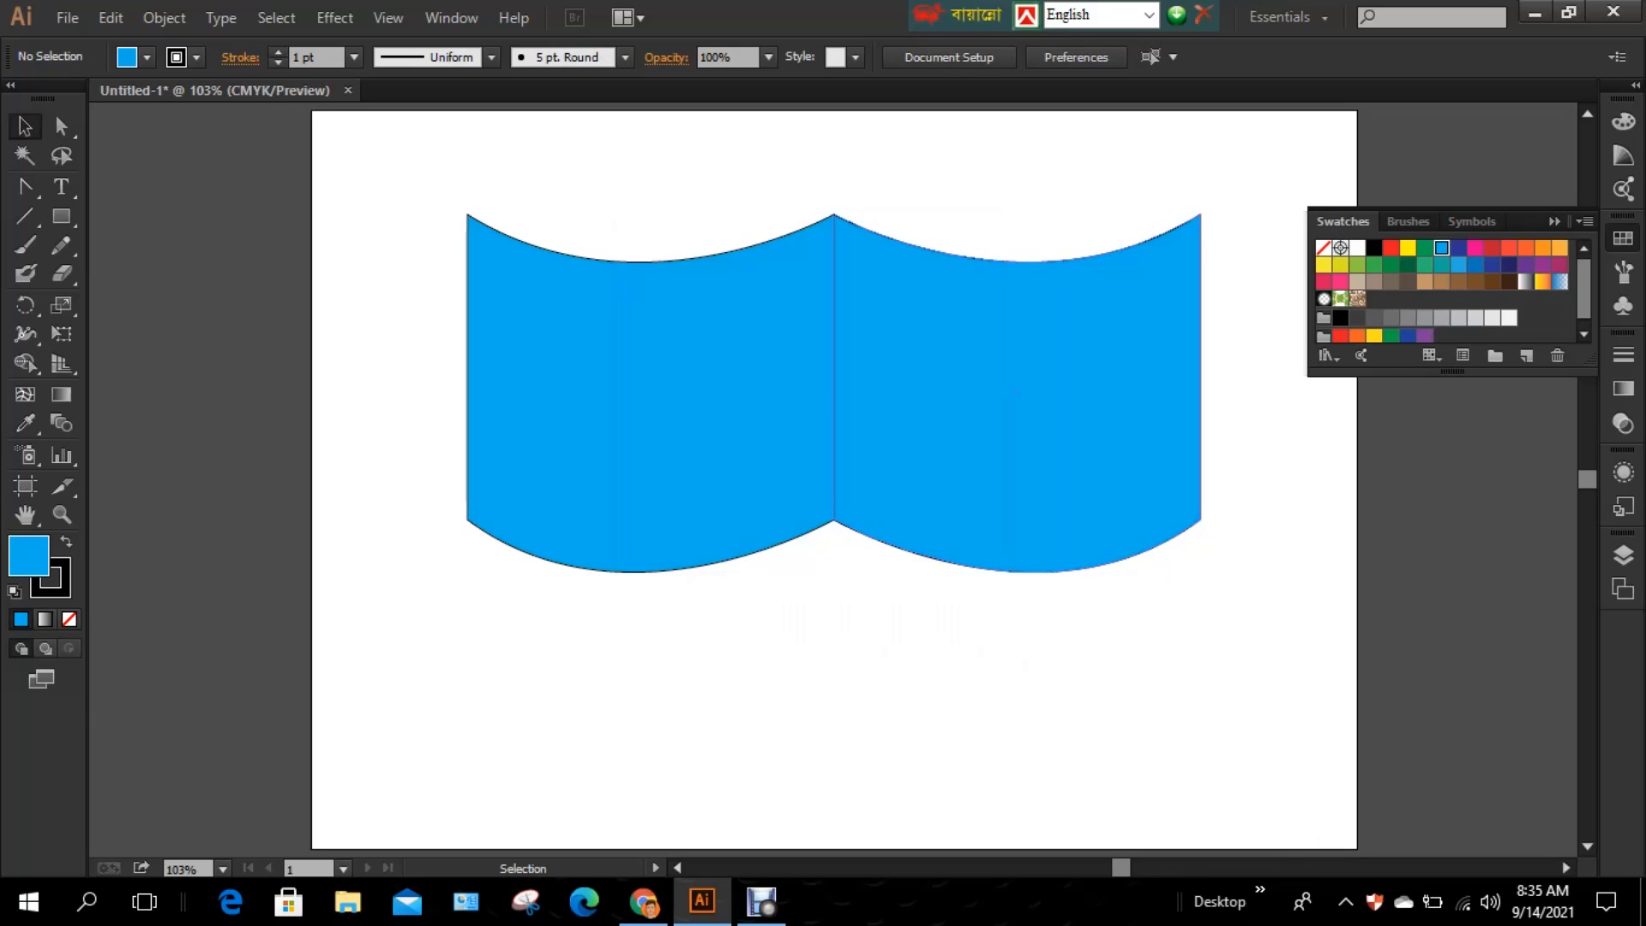
Step: Move the reflected shape straight down into a diagonal arrangement, and scale both blue shapes down together proportionally
drag(1017, 393, 1017, 677)
drag(658, 188, 976, 540)
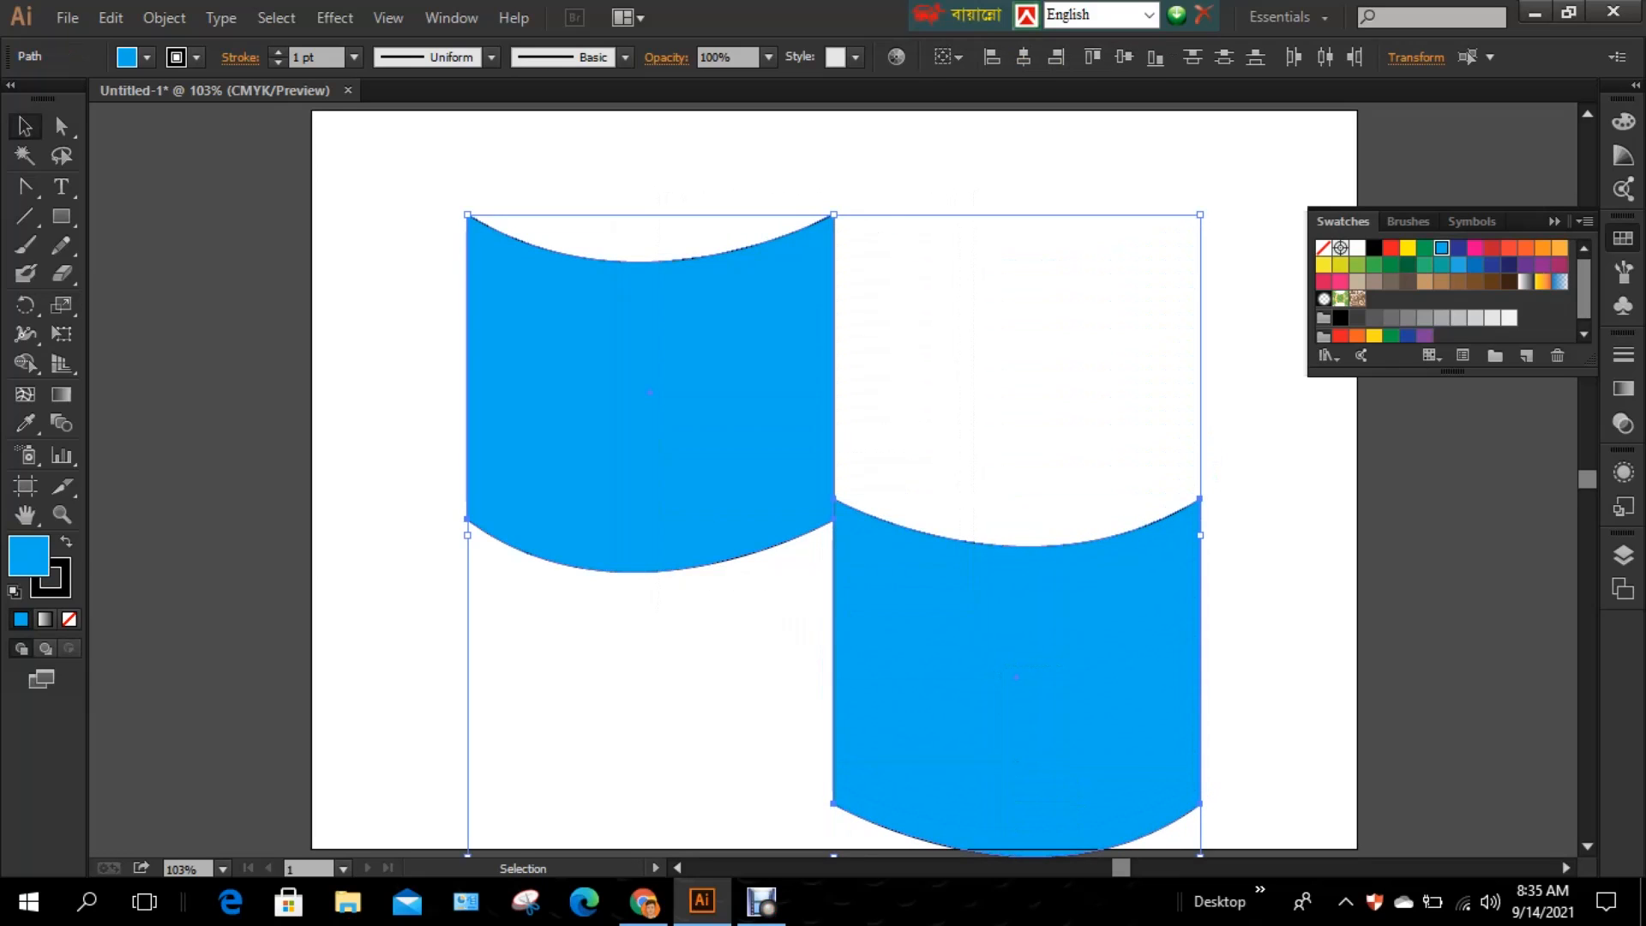
drag(1200, 214, 1071, 328)
drag(834, 540, 834, 427)
click(921, 348)
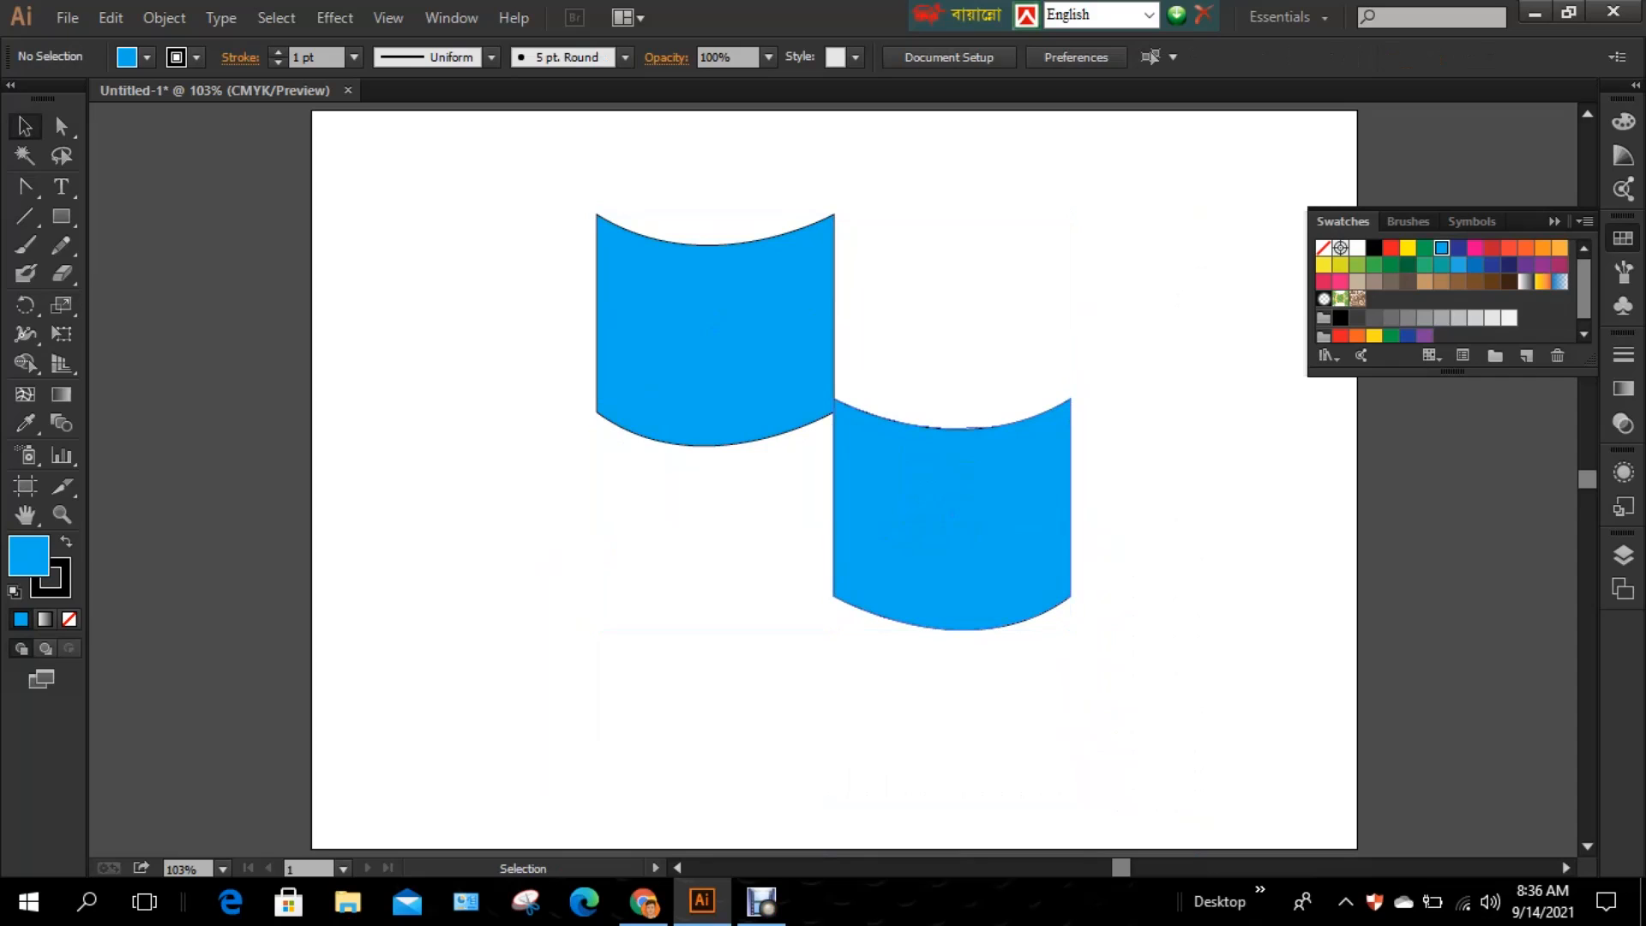
Step: Nudge the lower shape vertically so its upper-left corner meets the other shape's lower-right corner
drag(951, 508, 951, 524)
key(ctrl+shift+a)
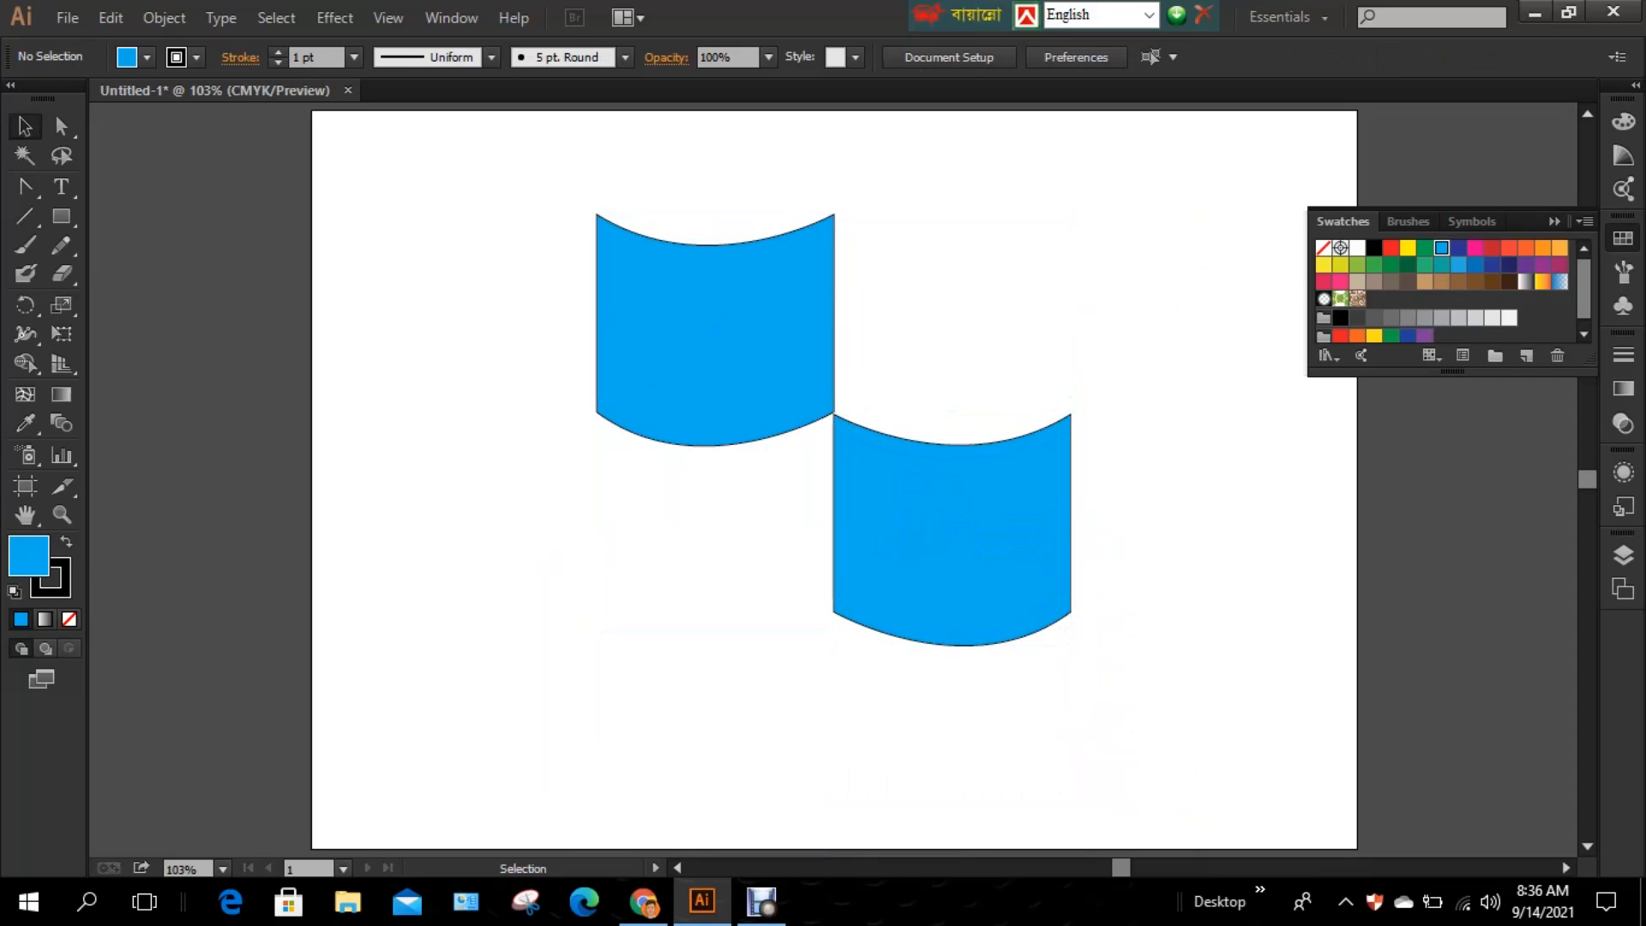
drag(948, 531, 949, 526)
key(ctrl+shift+a)
Step: Select both blue shapes and make a rotated copy of the pair that fills the two empty diagonal quadrants
drag(738, 185, 943, 480)
key(a)
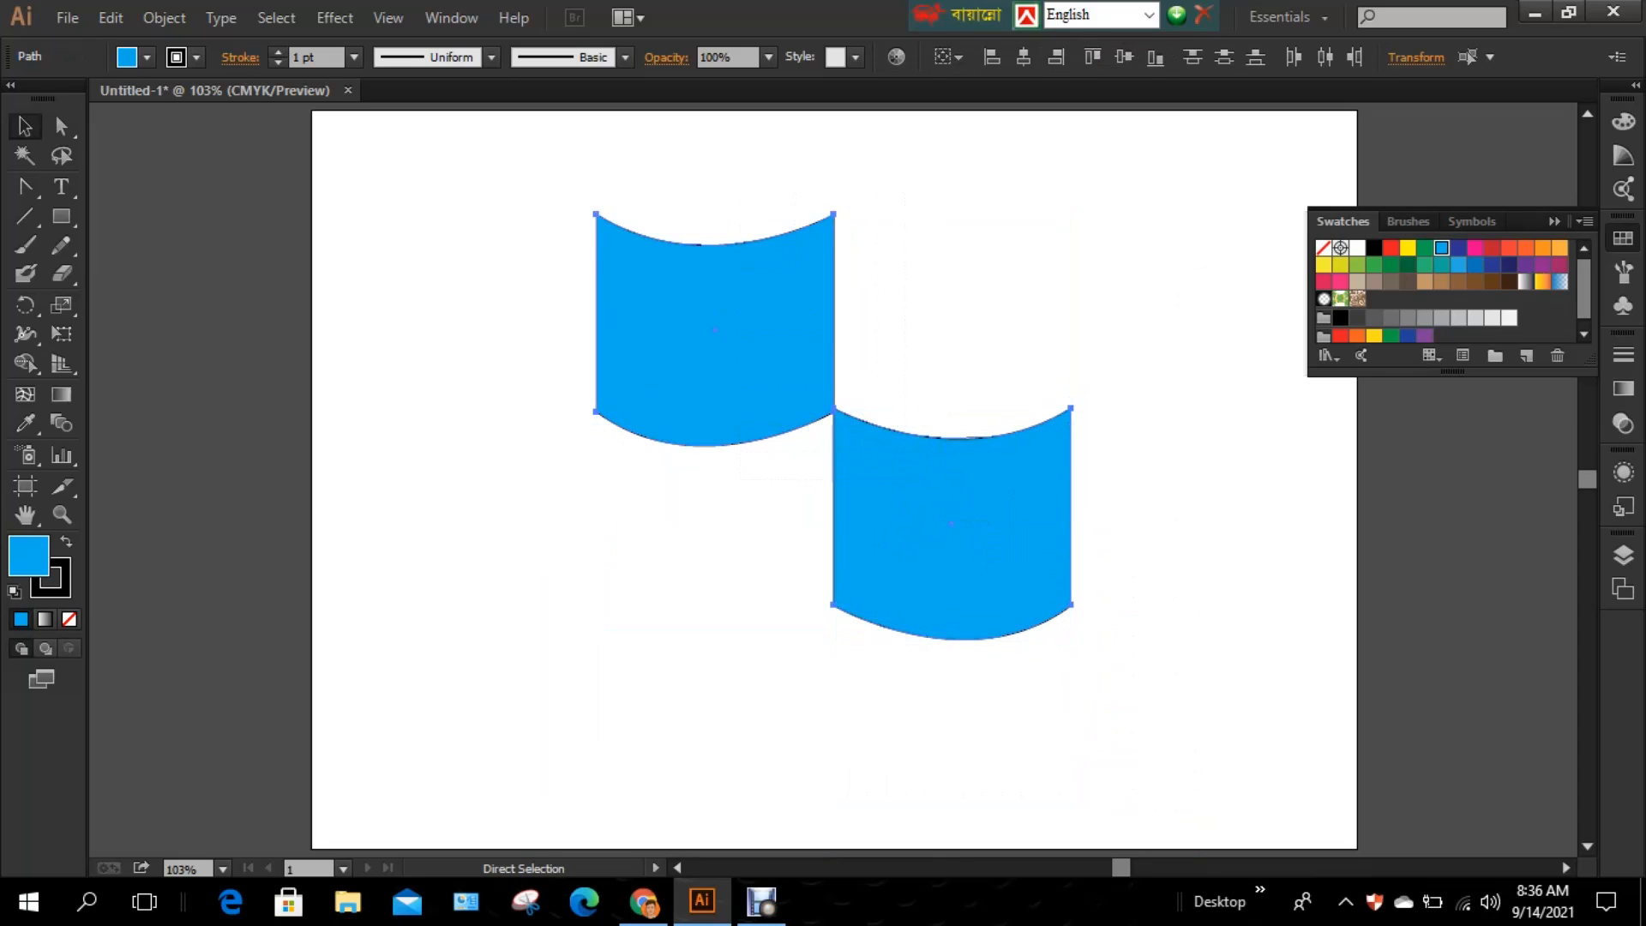
key(v)
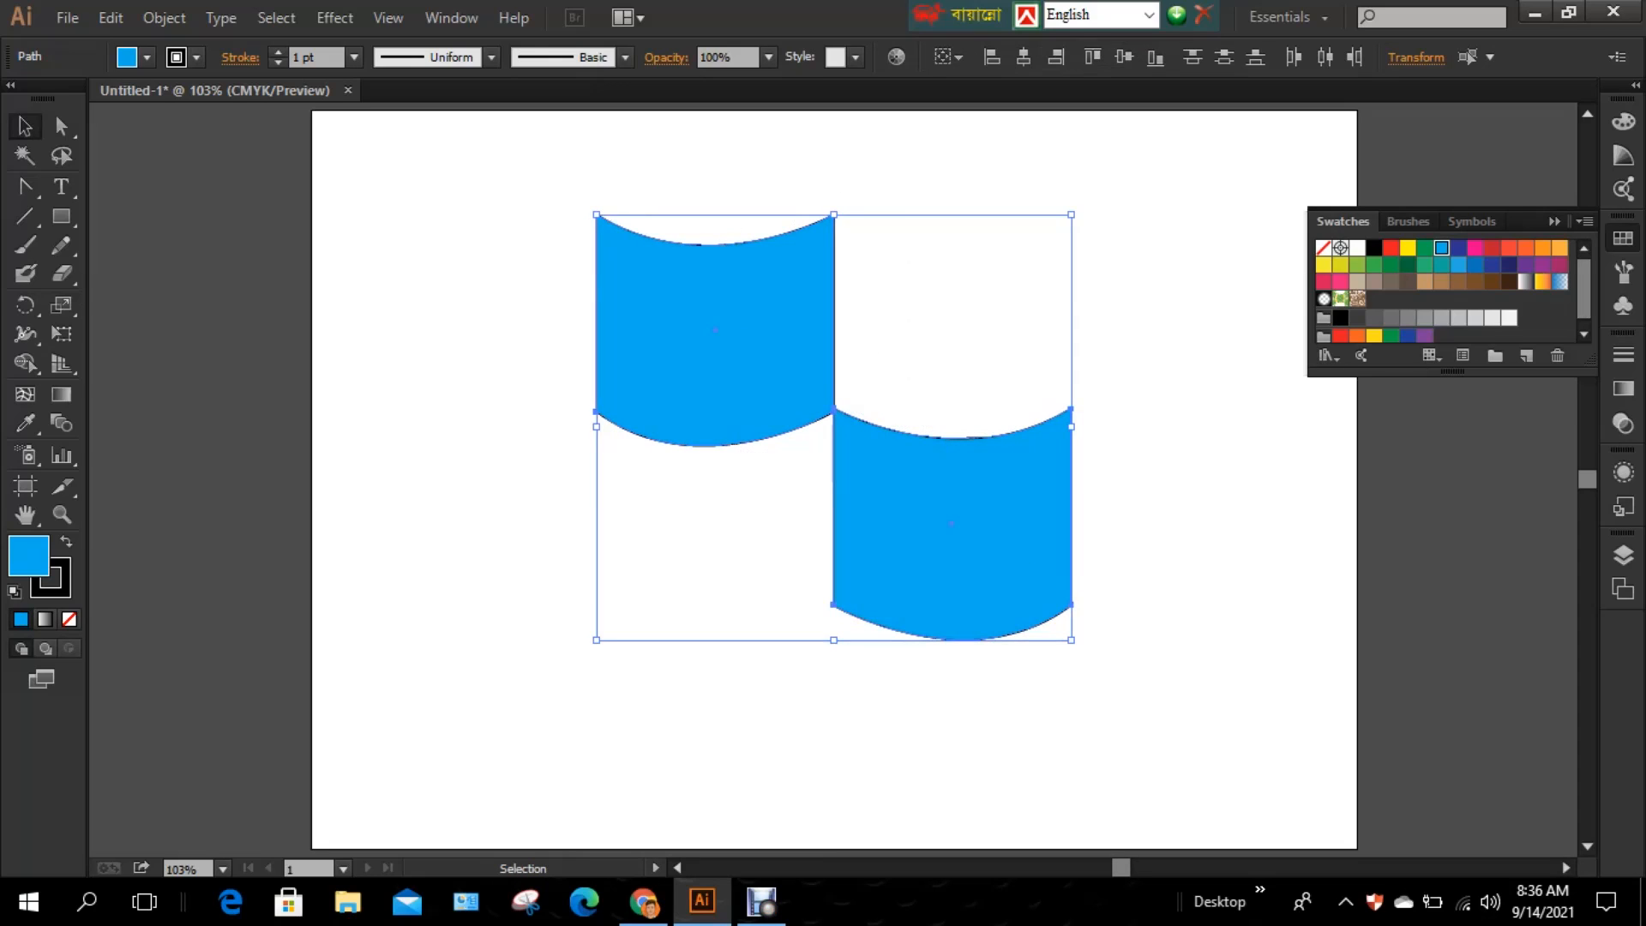
drag(1082, 210, 925, 654)
click(926, 654)
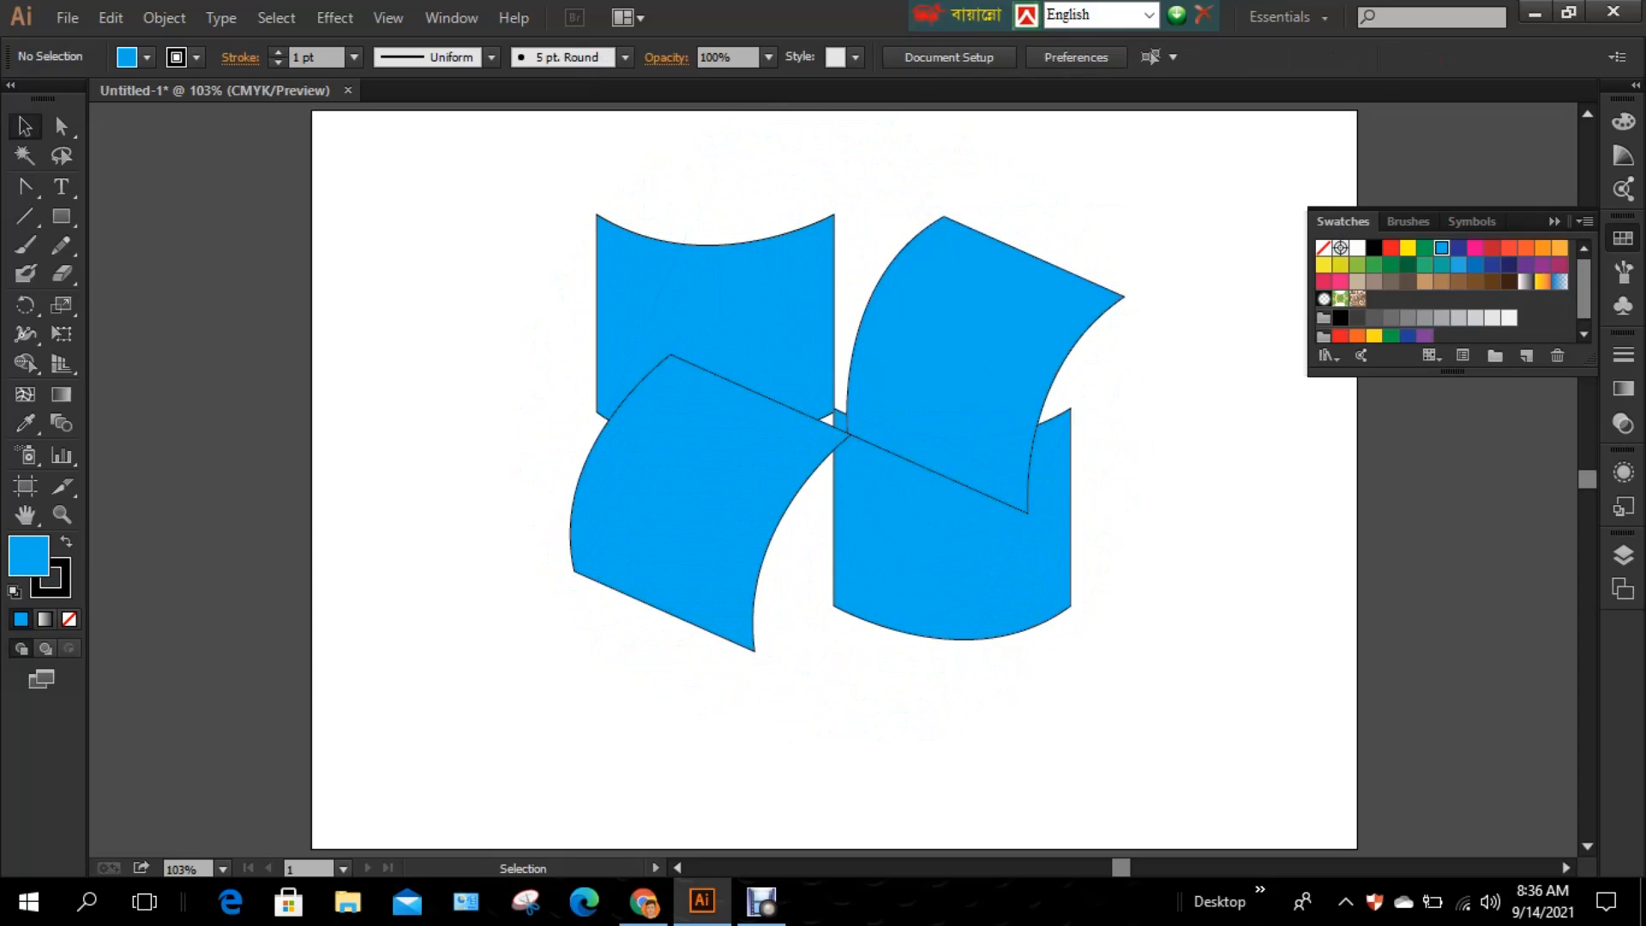
Step: Select all four blue shapes and delete them from the artboard
drag(515, 199, 1363, 718)
key(Delete)
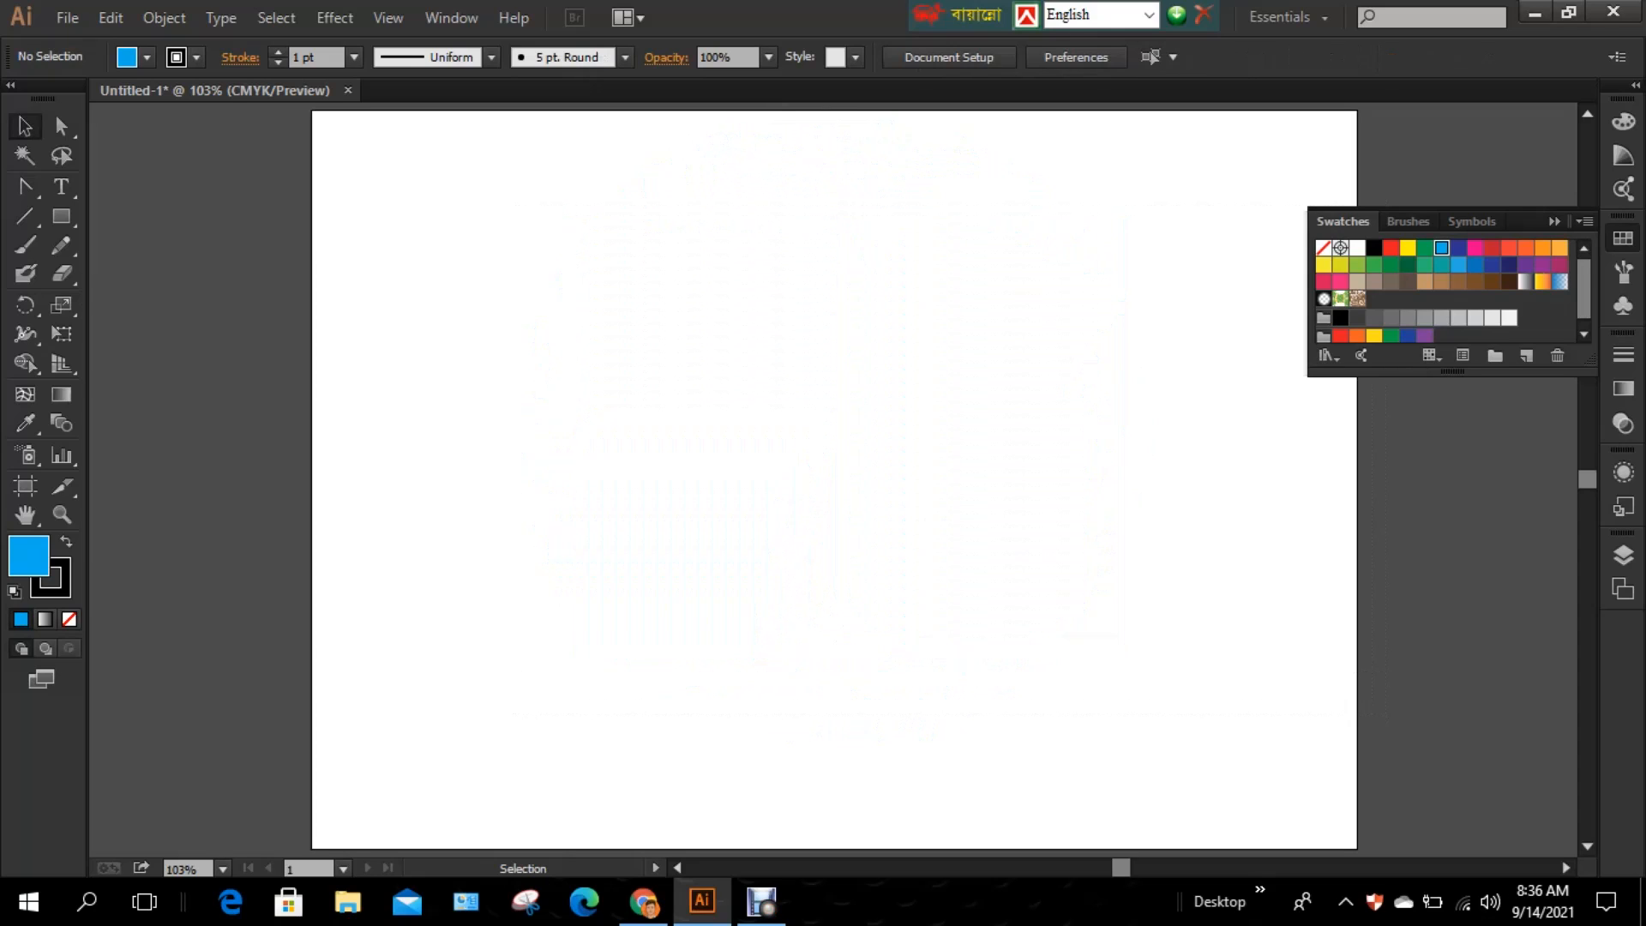